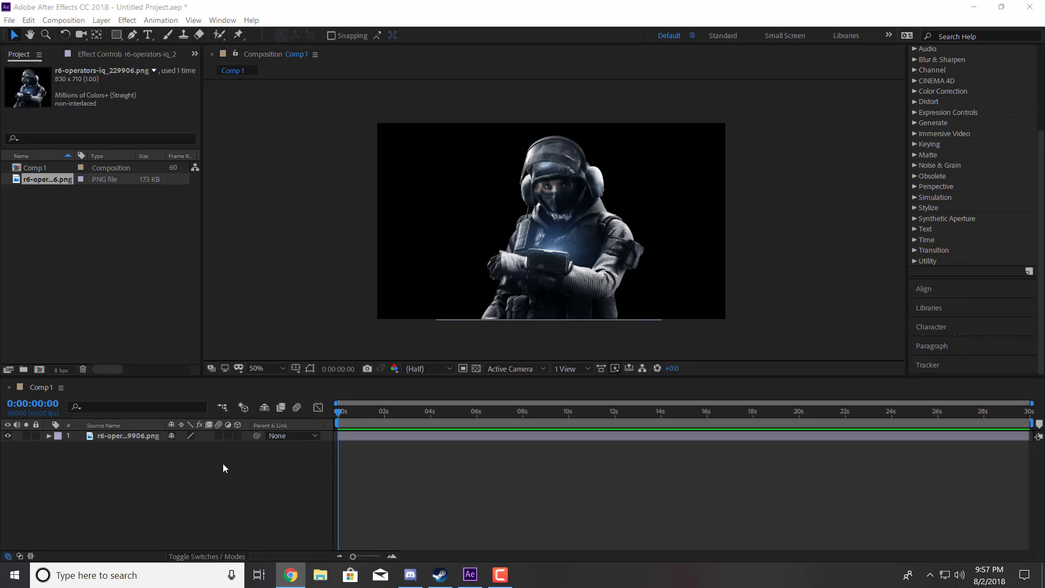
Check the character image's transparent background with the transparency grid and toggle its layer's visibility off and on
click(476, 369)
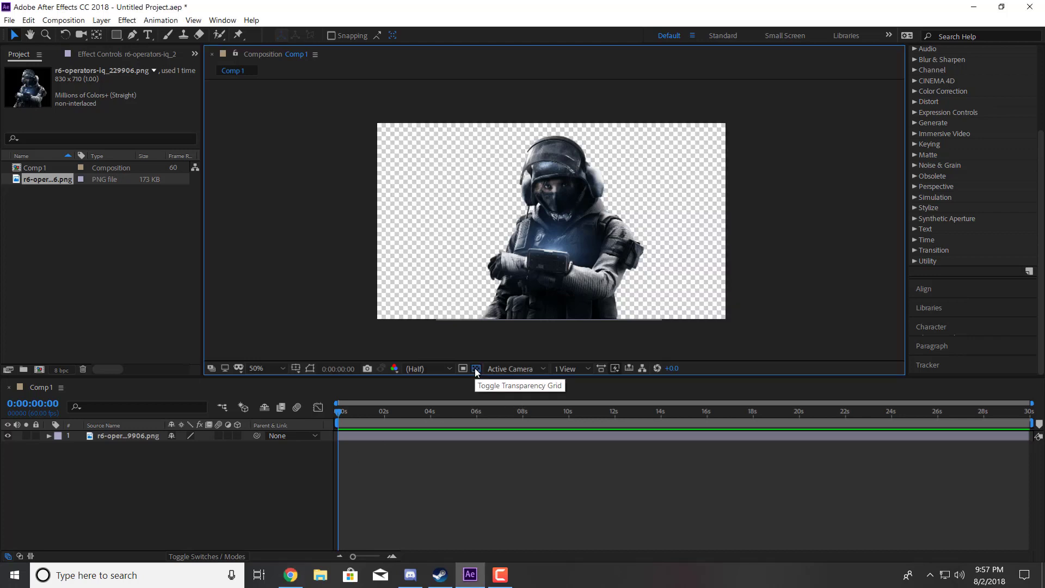
click(475, 368)
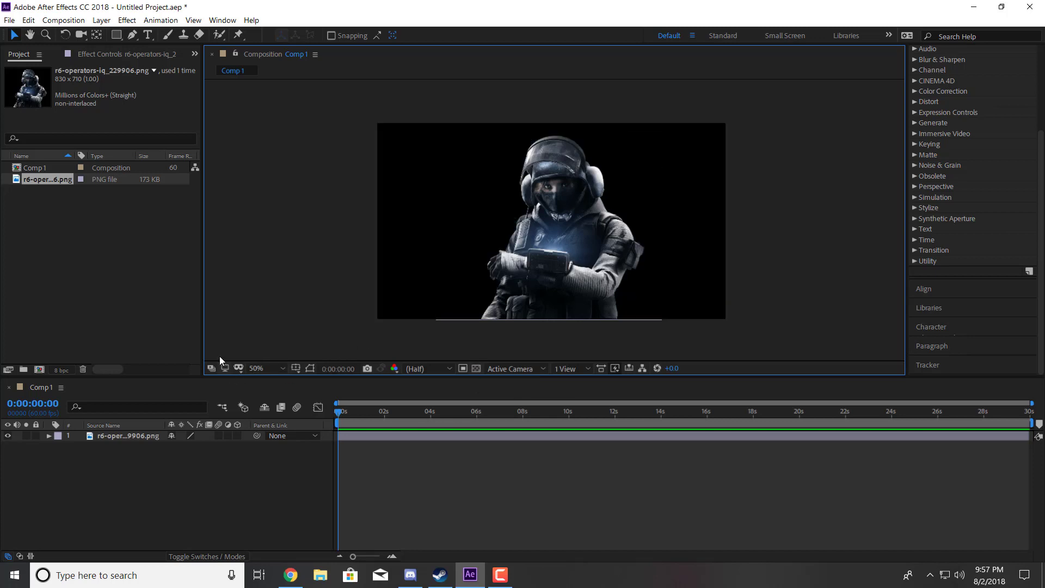
click(139, 438)
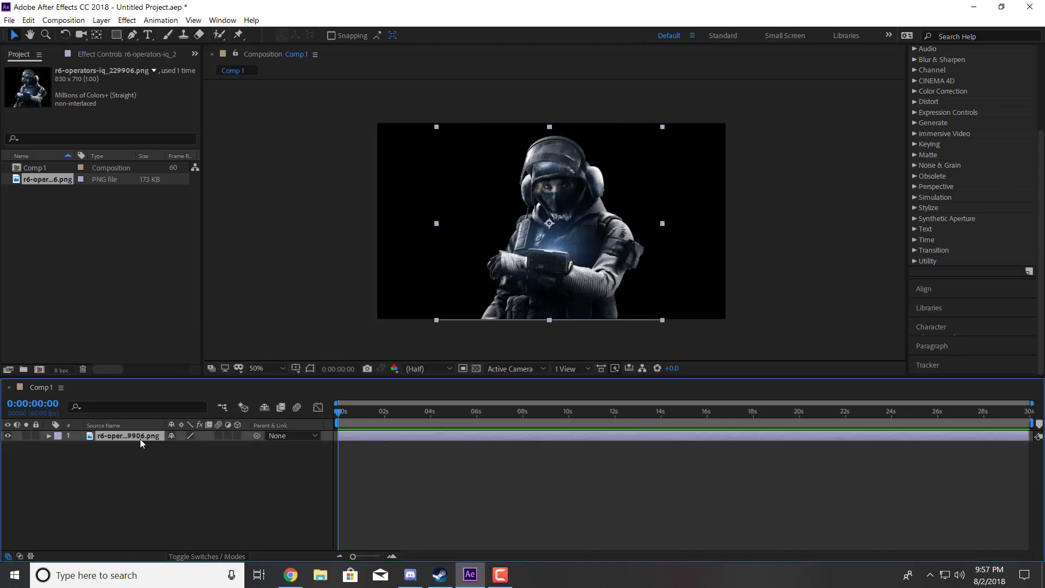
click(7, 436)
click(8, 437)
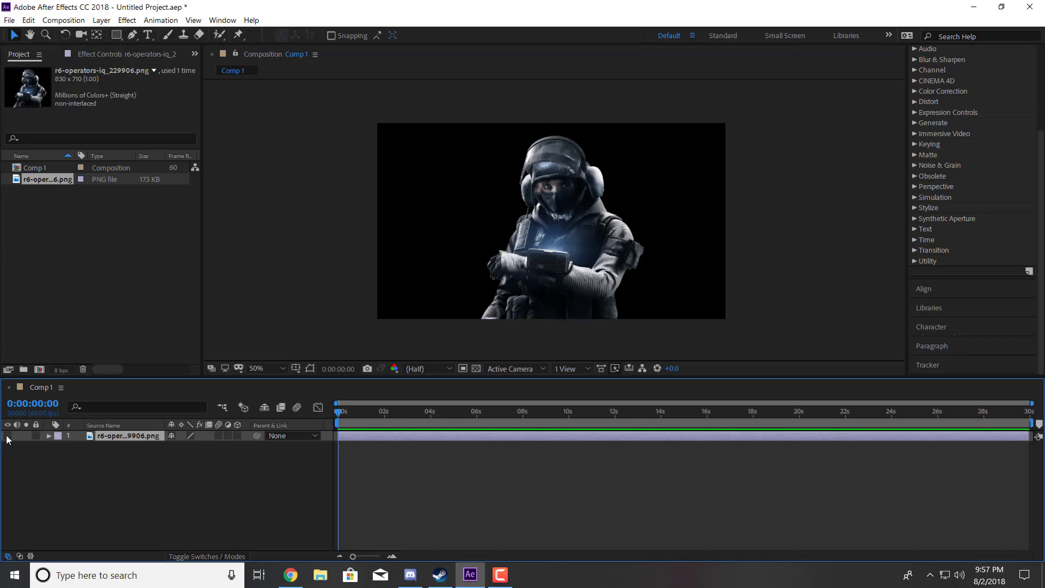
click(8, 437)
click(8, 437)
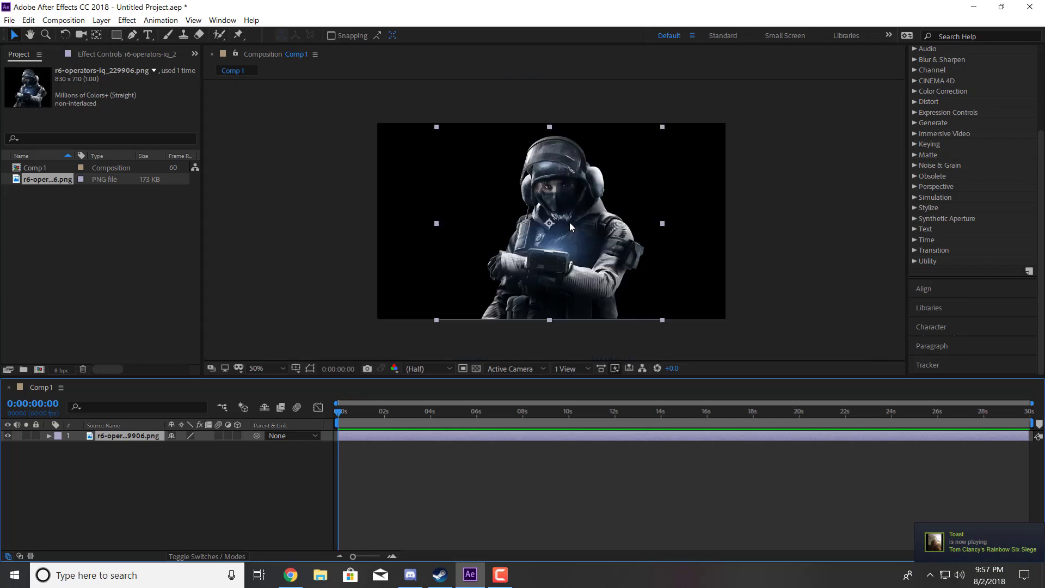
With no layer selected, draw a straight Pen line on a new shape layer across the chest from shoulder to shoulder
key(p)
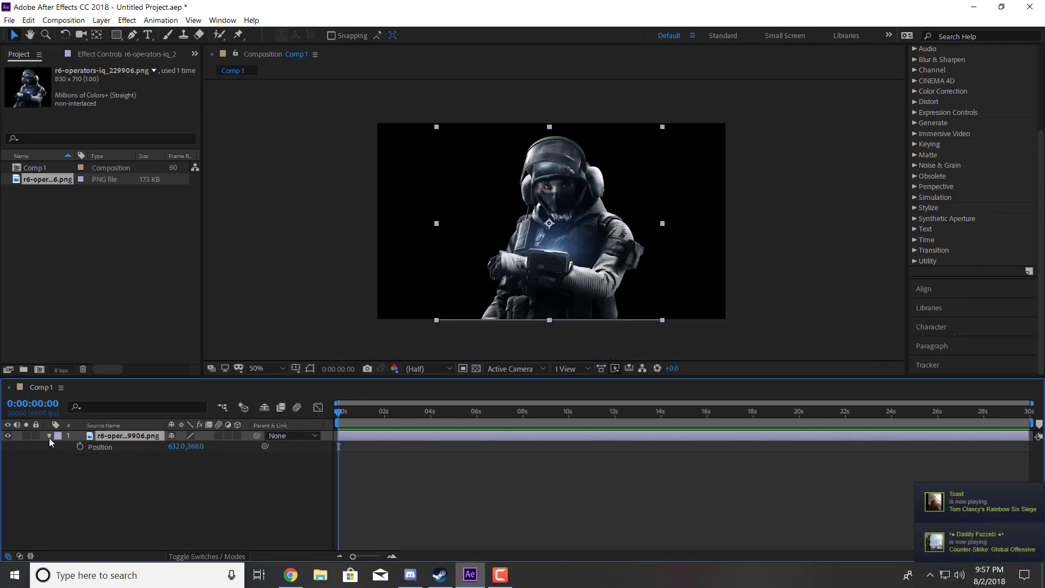
click(49, 437)
key(g)
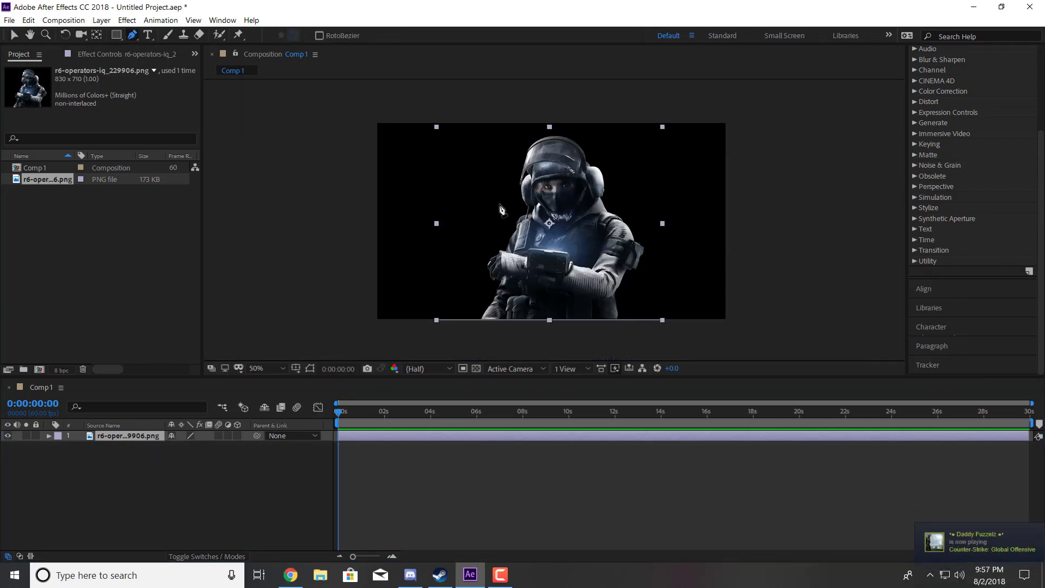
click(254, 487)
scroll(546, 208, up, 2)
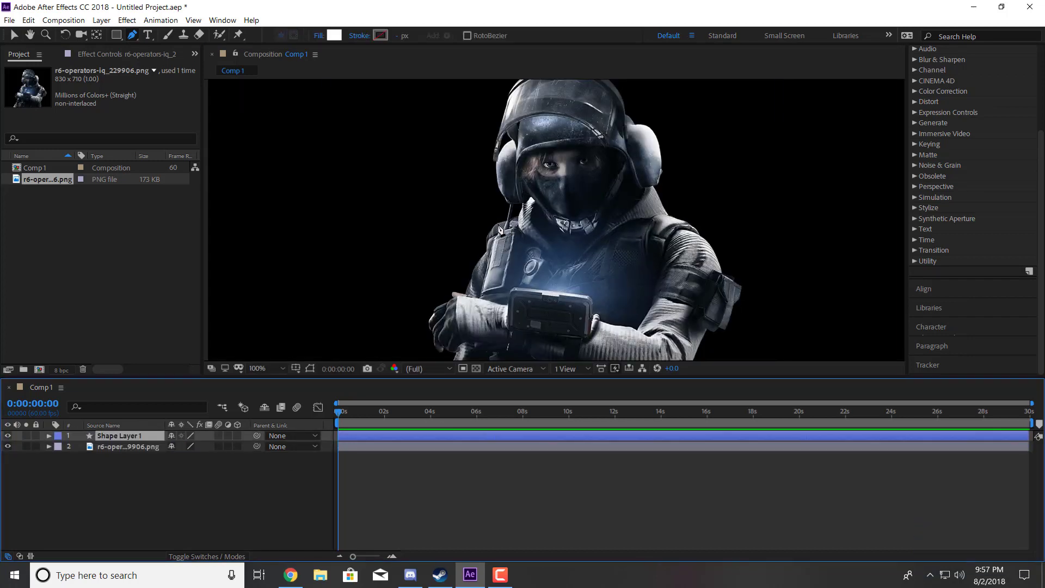
click(505, 230)
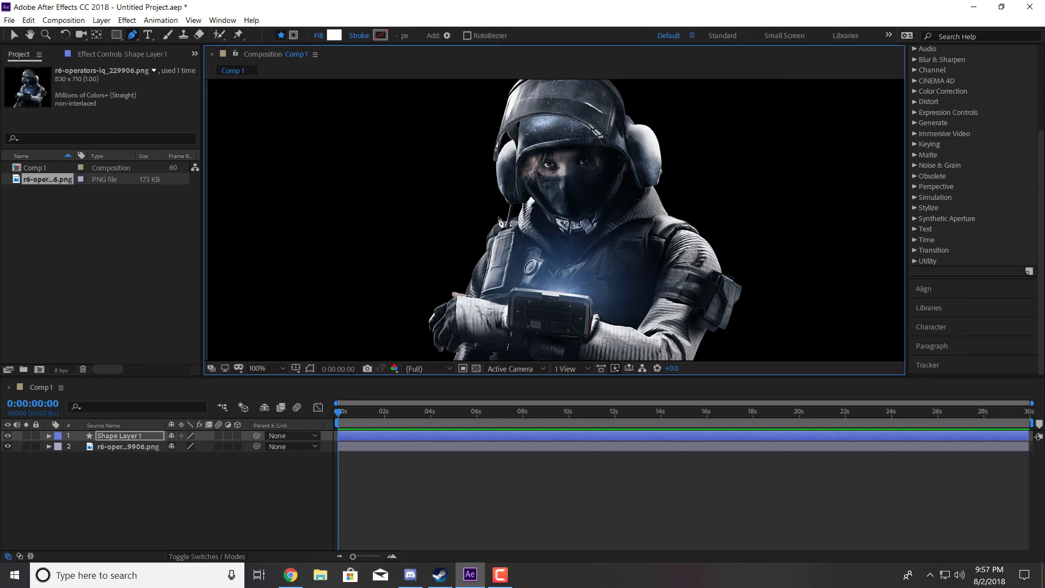
scroll(482, 242, down, 2)
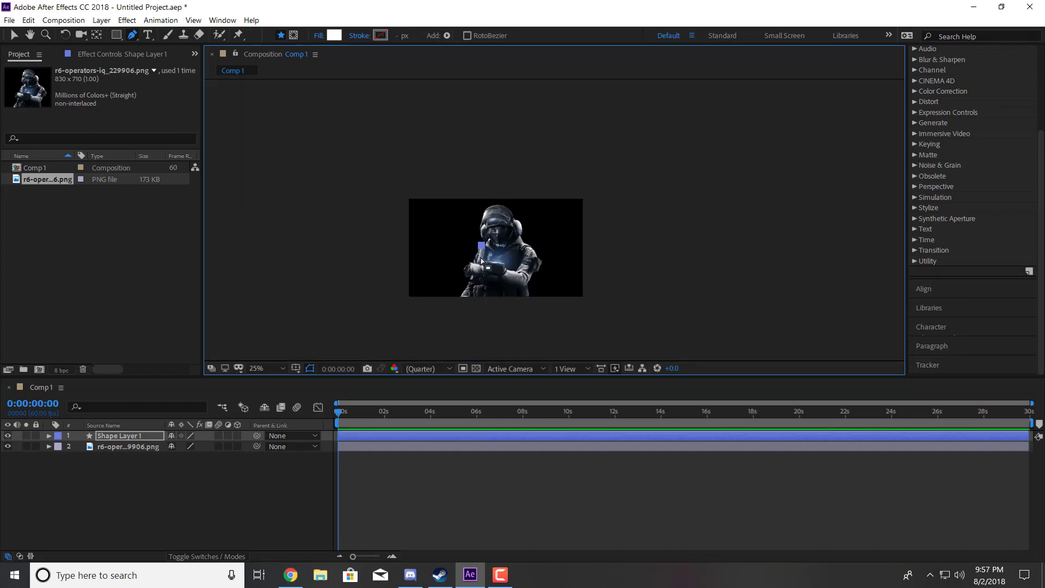
scroll(593, 275, up, 2)
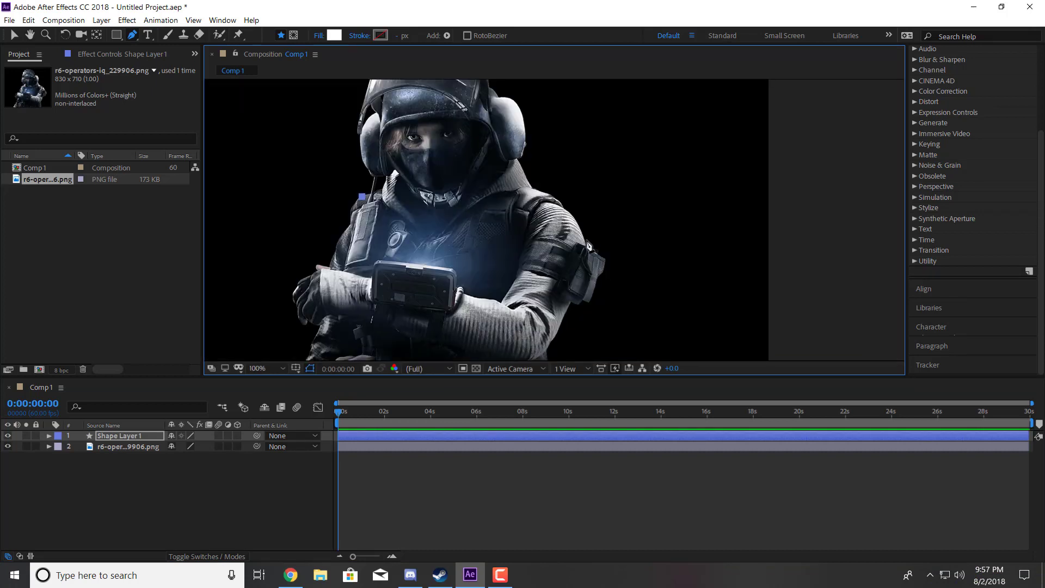
click(585, 240)
key(comma)
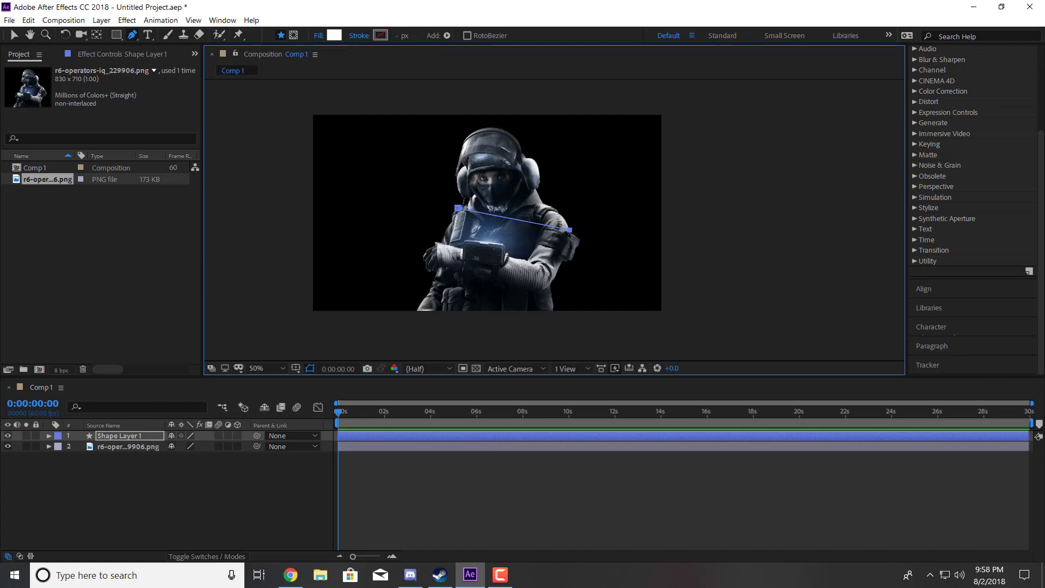
Add three separate straight Pen lines to the shape layer: one over each forearm and one from the shoulder to the helmet top
click(555, 279)
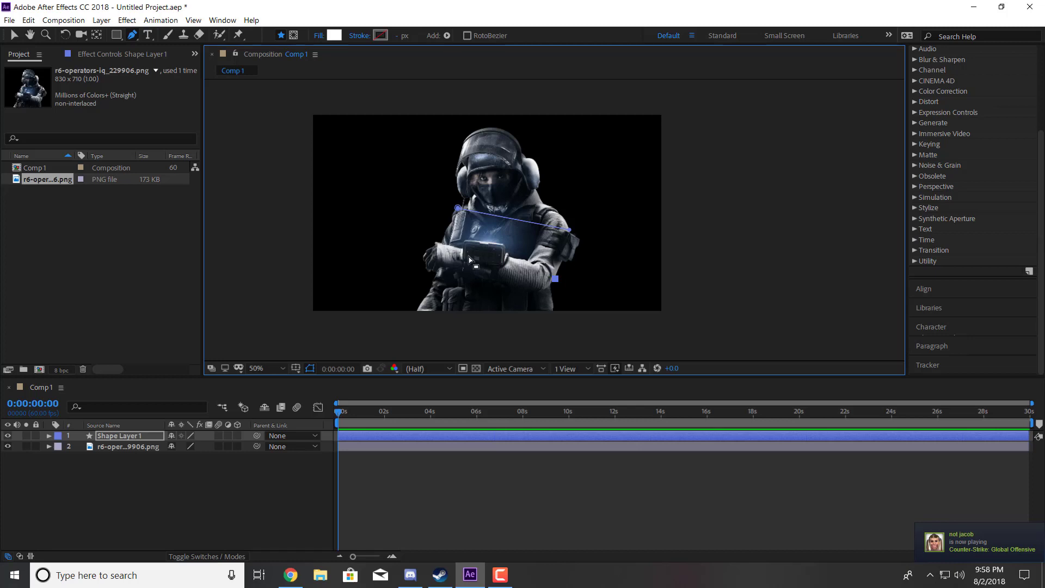
key(ctrl+z)
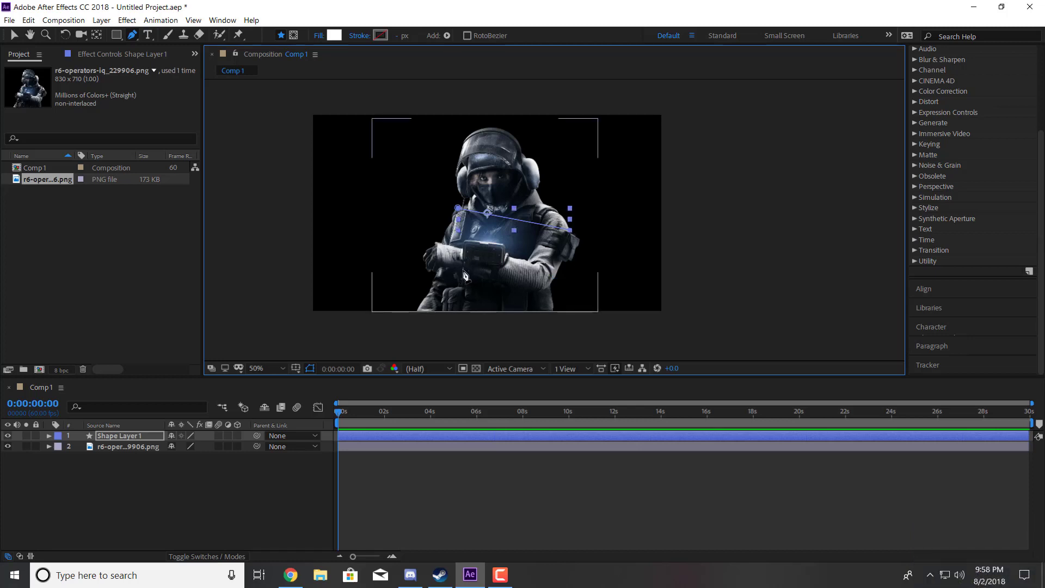
click(463, 269)
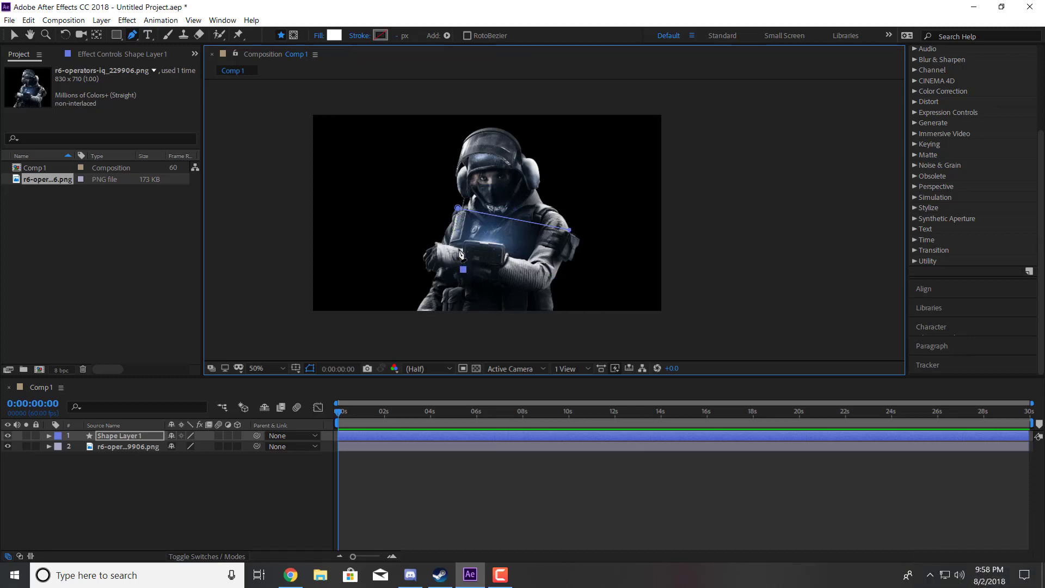
click(459, 249)
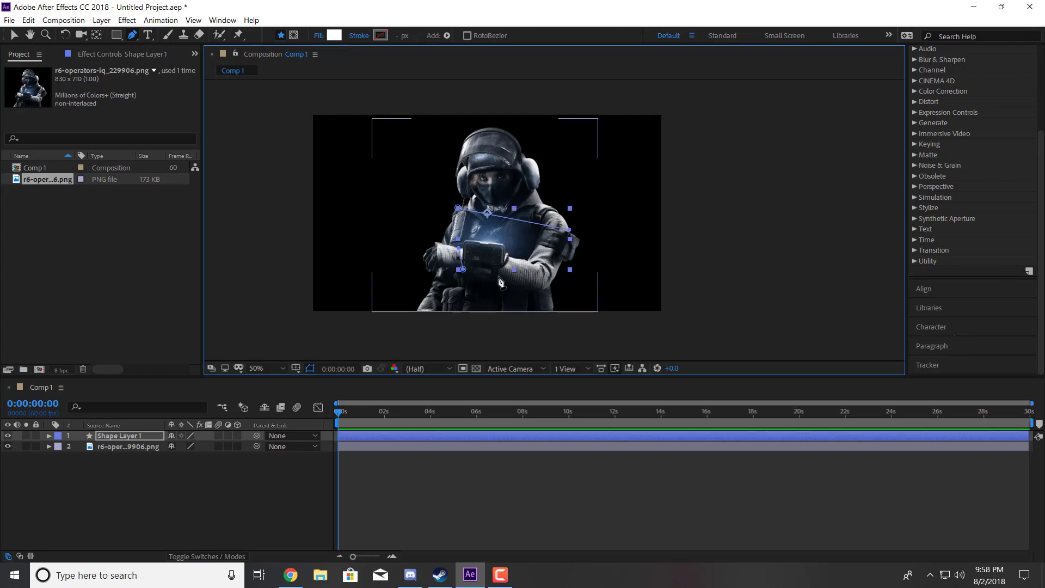
drag(498, 284, 513, 257)
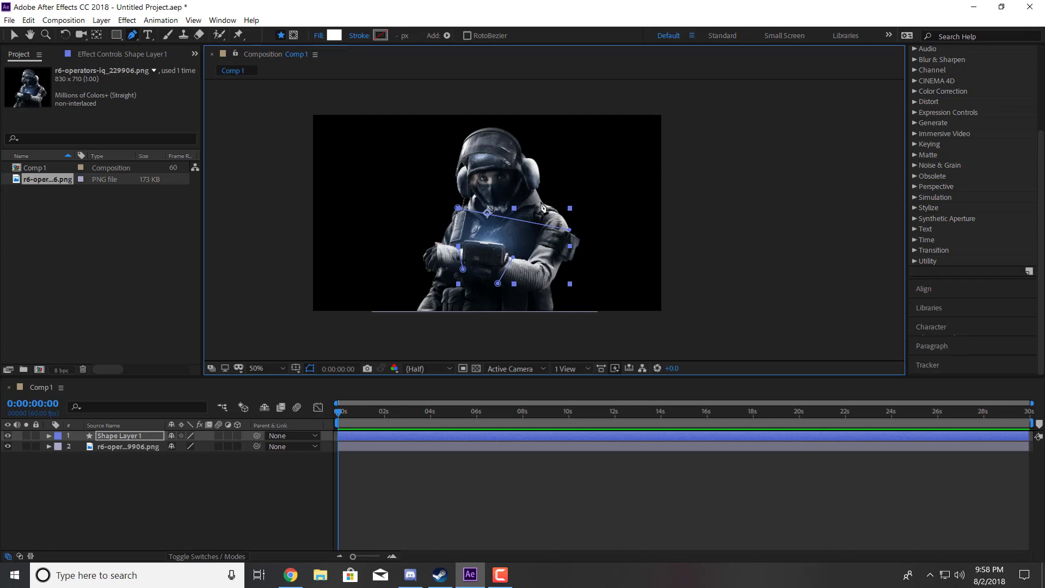
drag(543, 206, 501, 130)
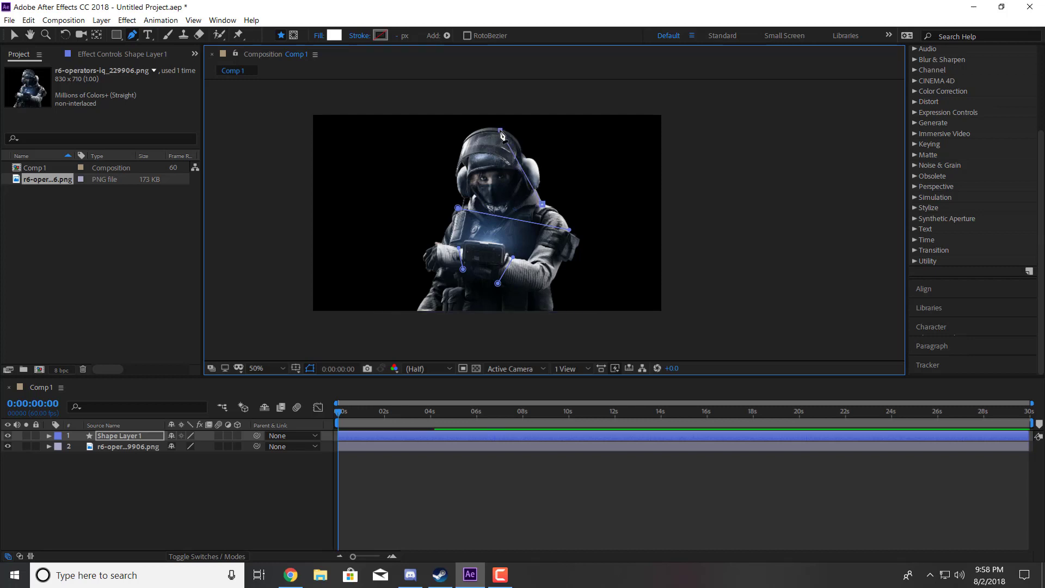
Set the stroke width of the shape layer's lines to 15 px
click(125, 433)
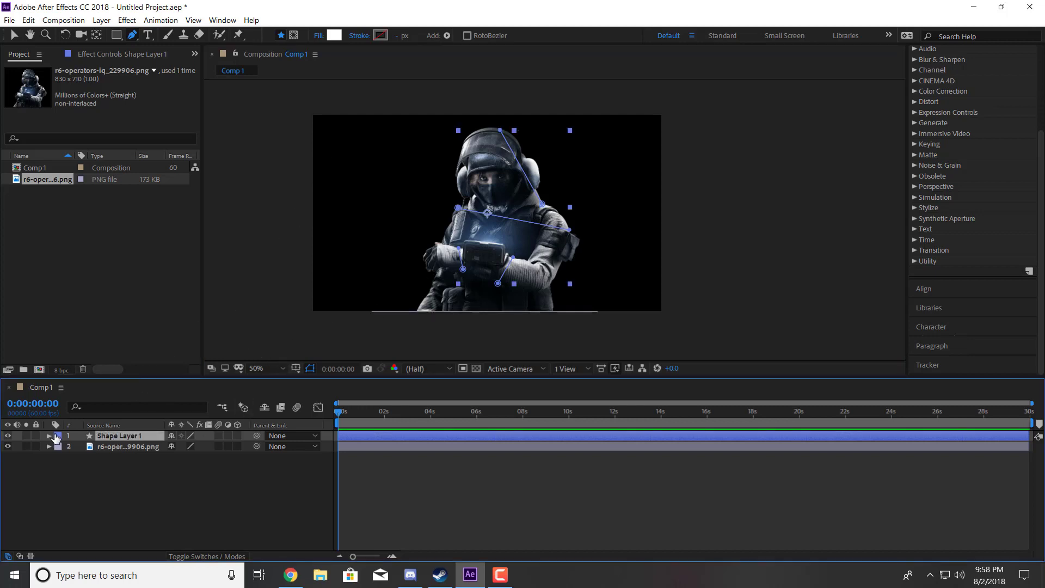
click(402, 36)
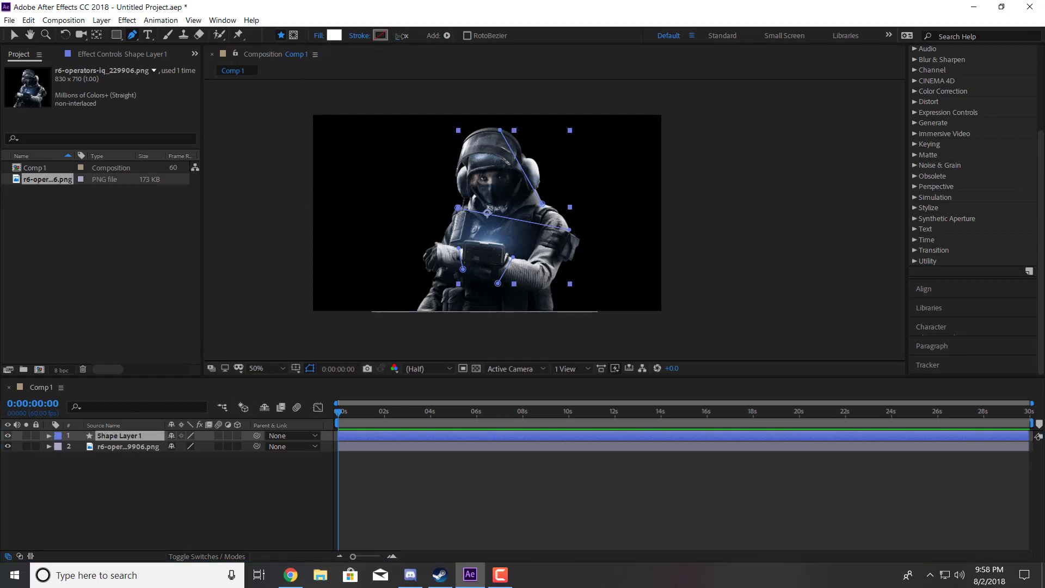
drag(401, 37, 401, 40)
click(403, 36)
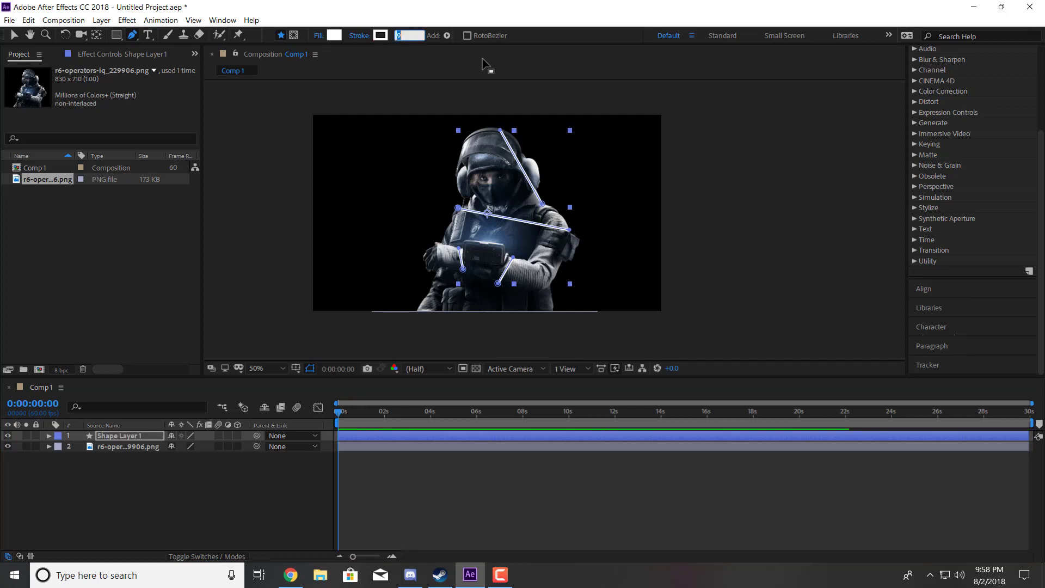
text(15)
key(Return)
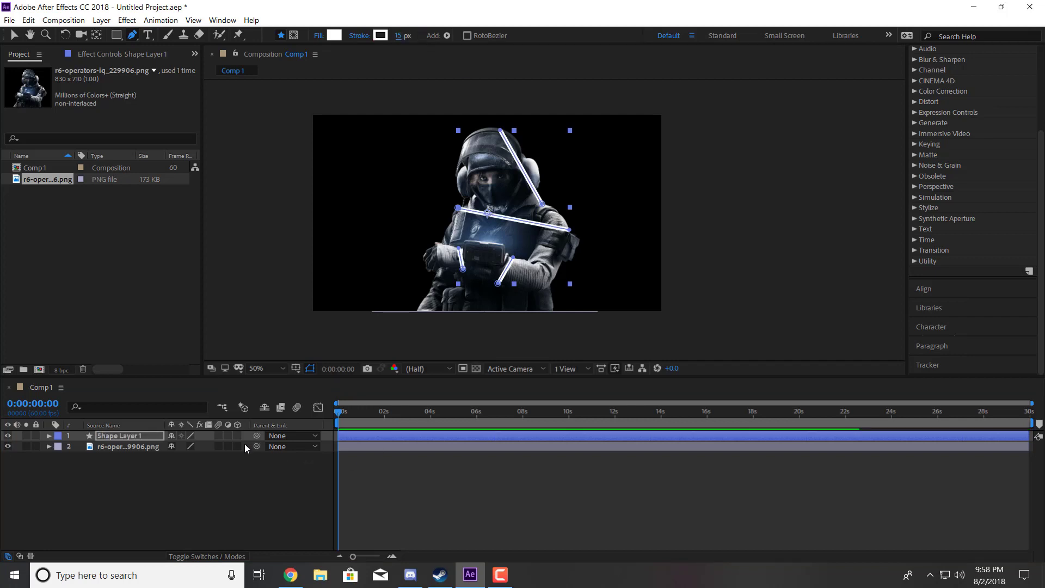
click(118, 438)
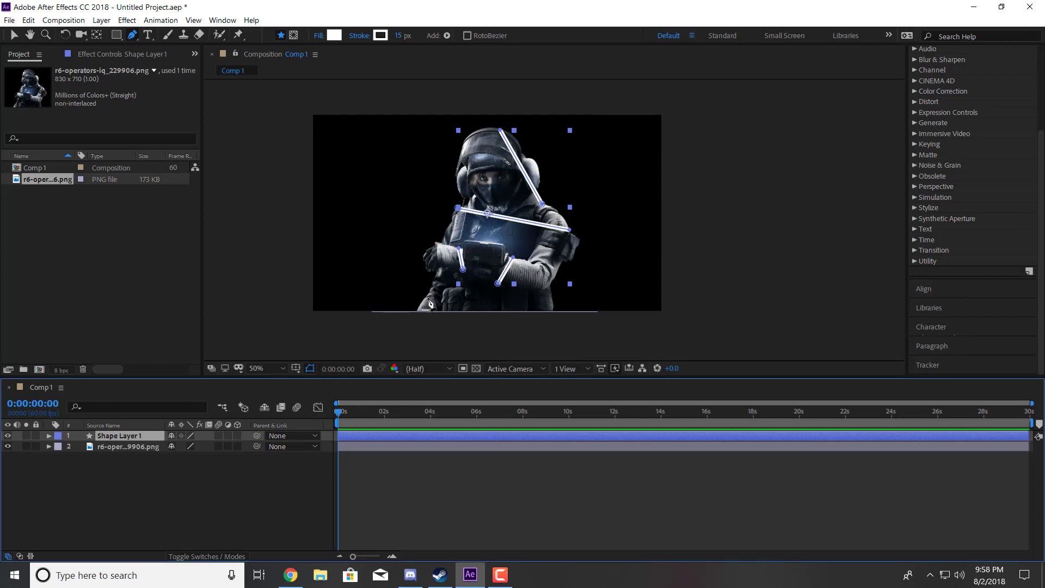
click(204, 490)
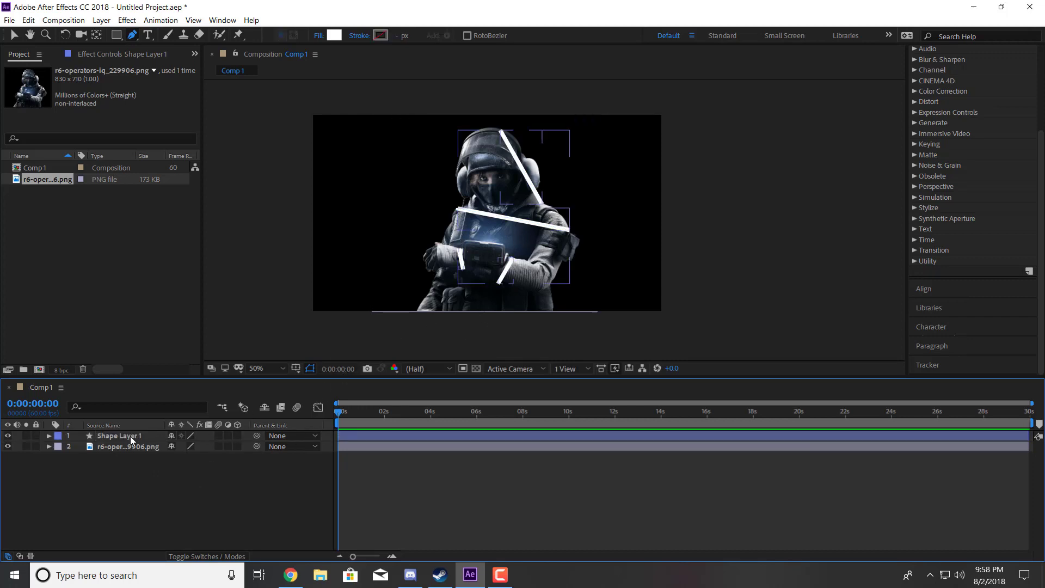
click(112, 438)
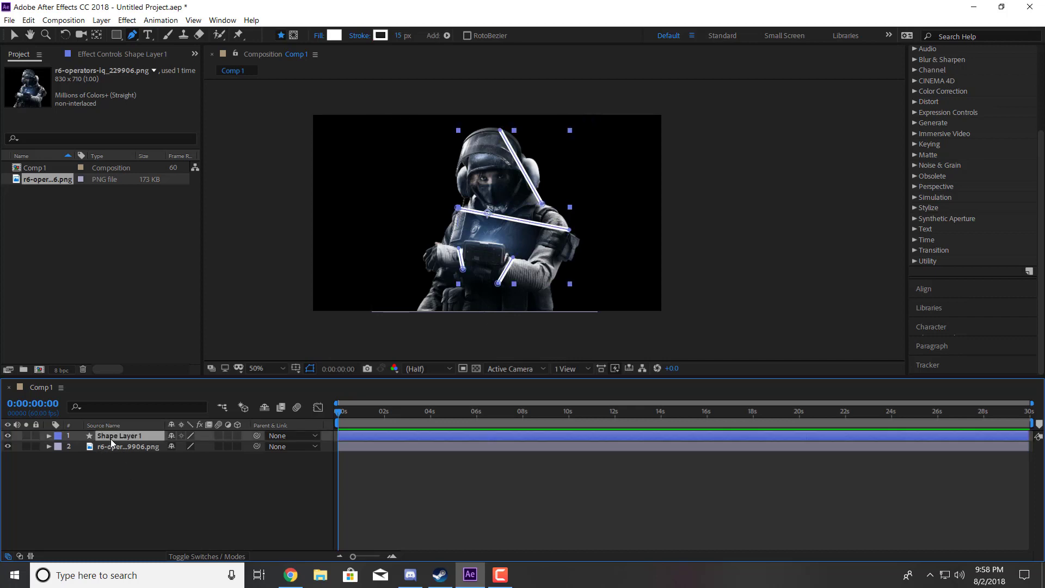
key(ctrl+shift+a)
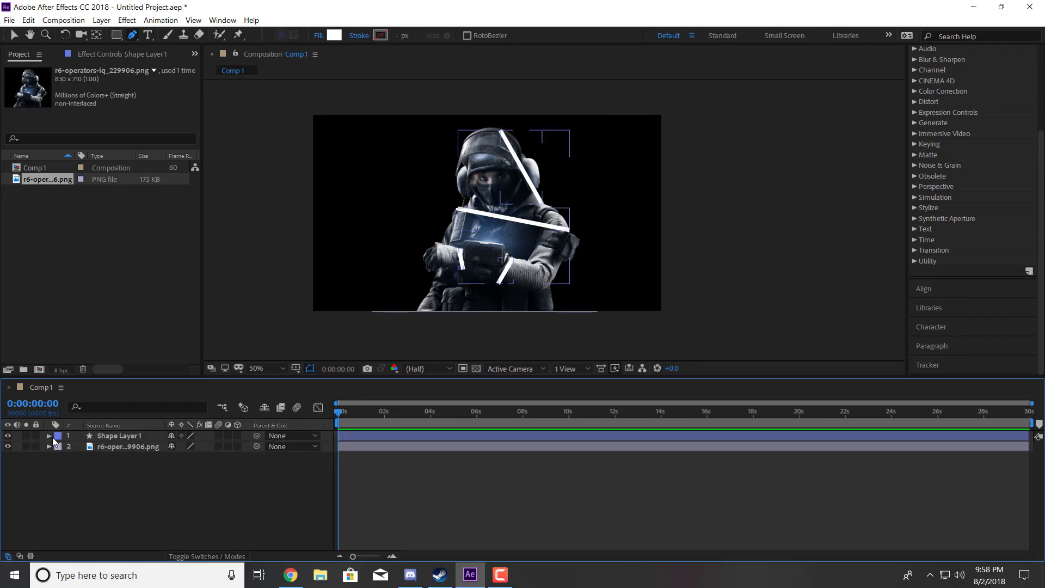
Add a Wiggle Paths operator to the contents of Shape Layer 1
click(49, 436)
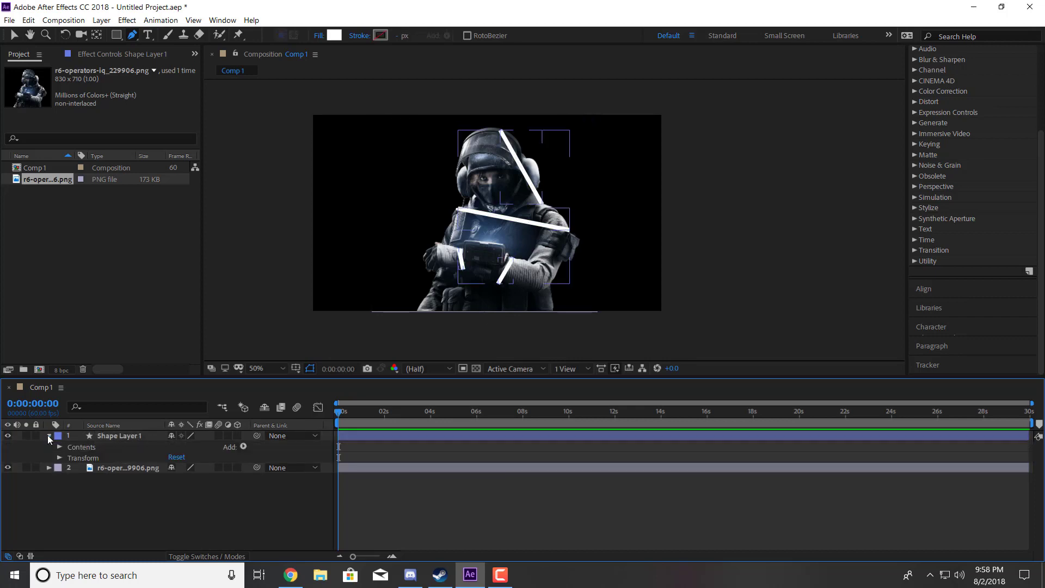
click(243, 447)
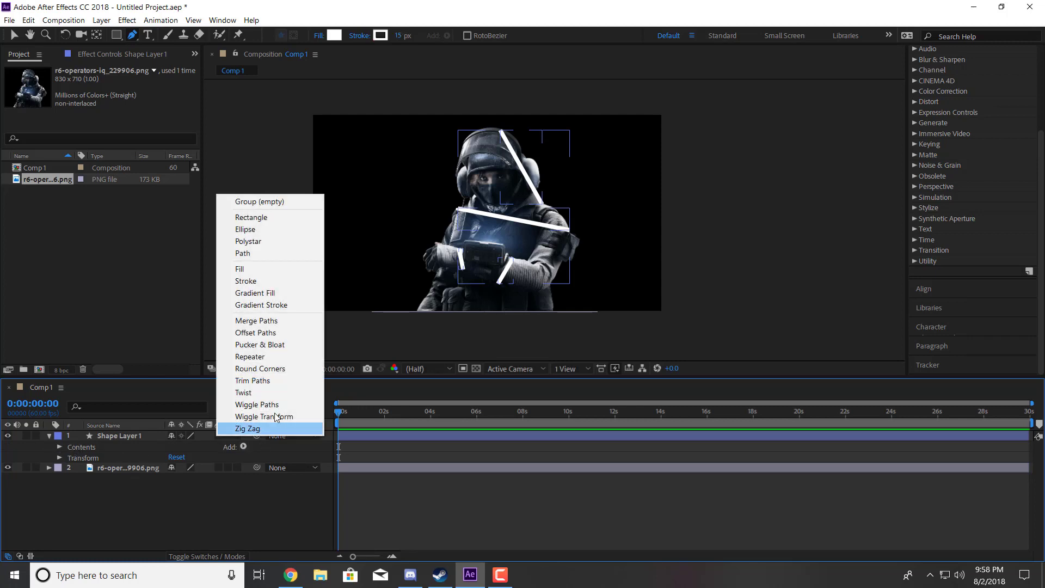
click(256, 404)
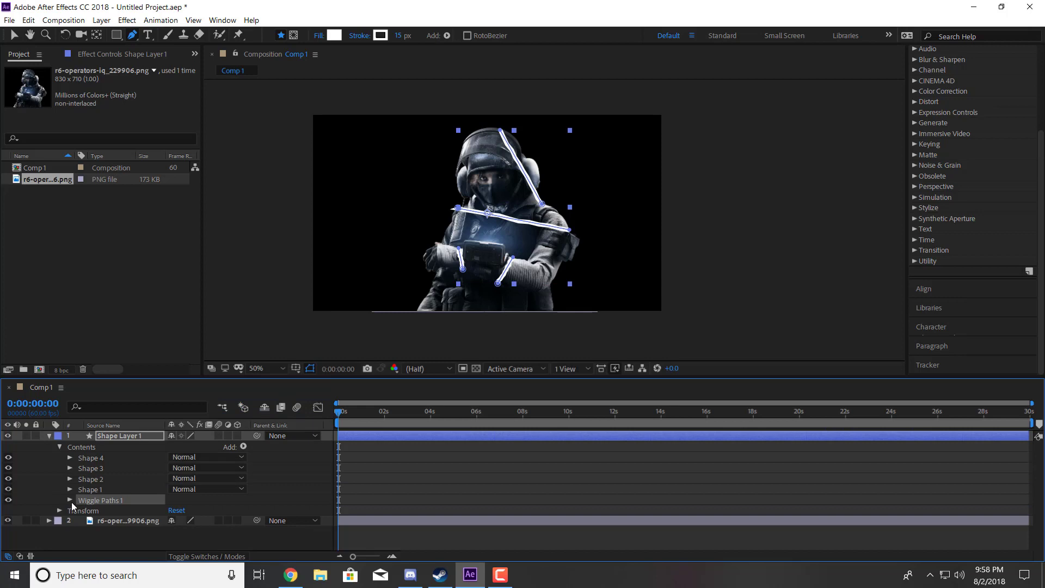
Set the Size of Wiggle Paths 1 to 40
click(70, 500)
drag(173, 470, 217, 468)
click(174, 470)
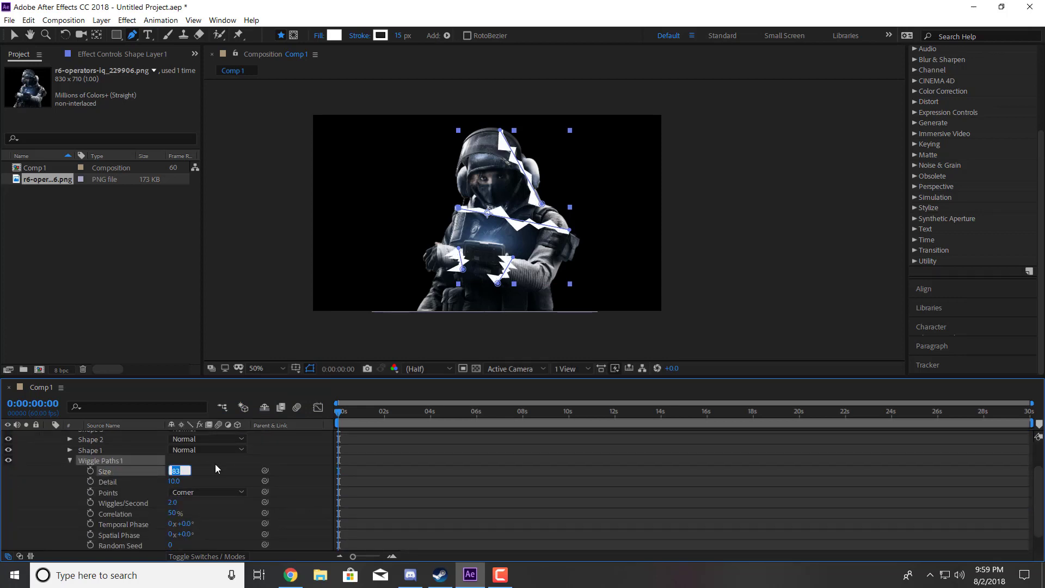
text(40)
key(Return)
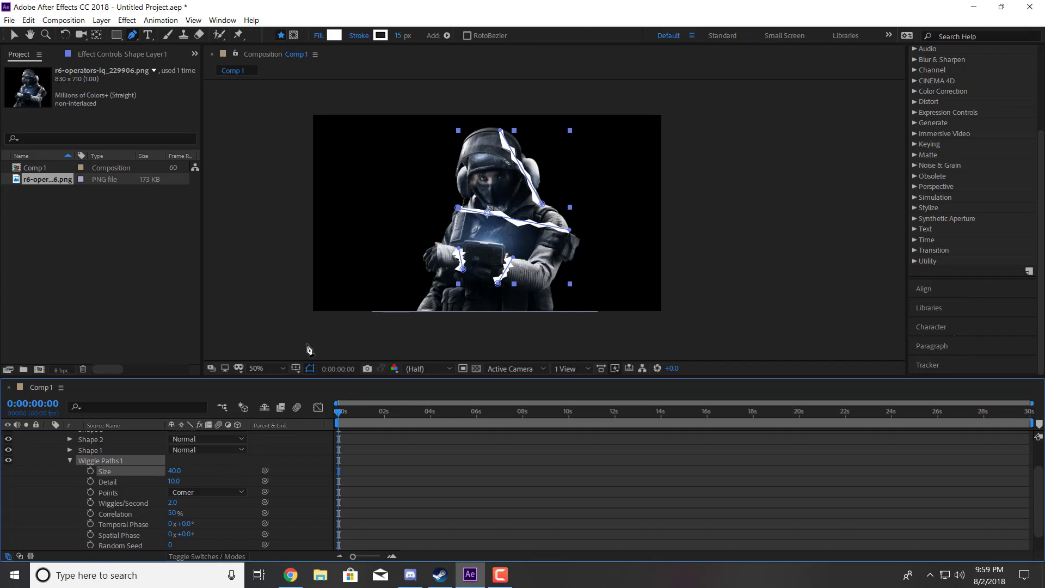
Collapse the properties of Shape Layer 1 and leave no layer selected
scroll(109, 476, up, 3)
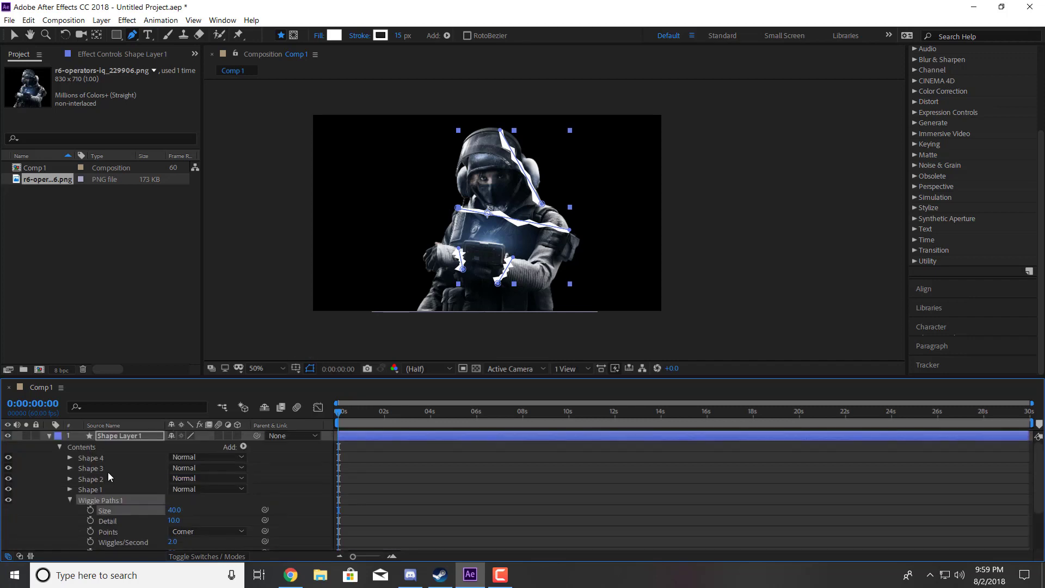
click(71, 499)
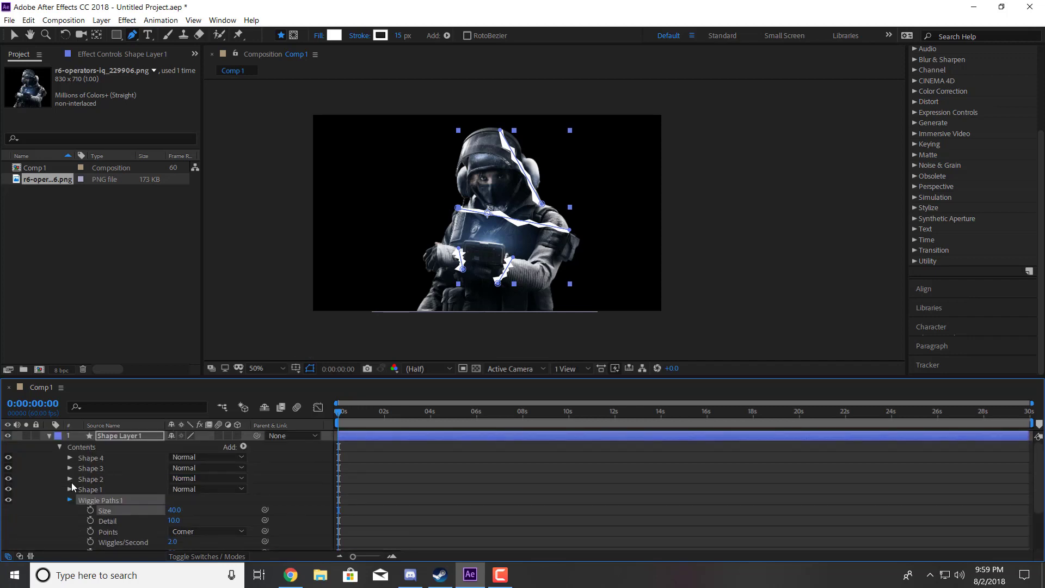
click(60, 446)
click(240, 501)
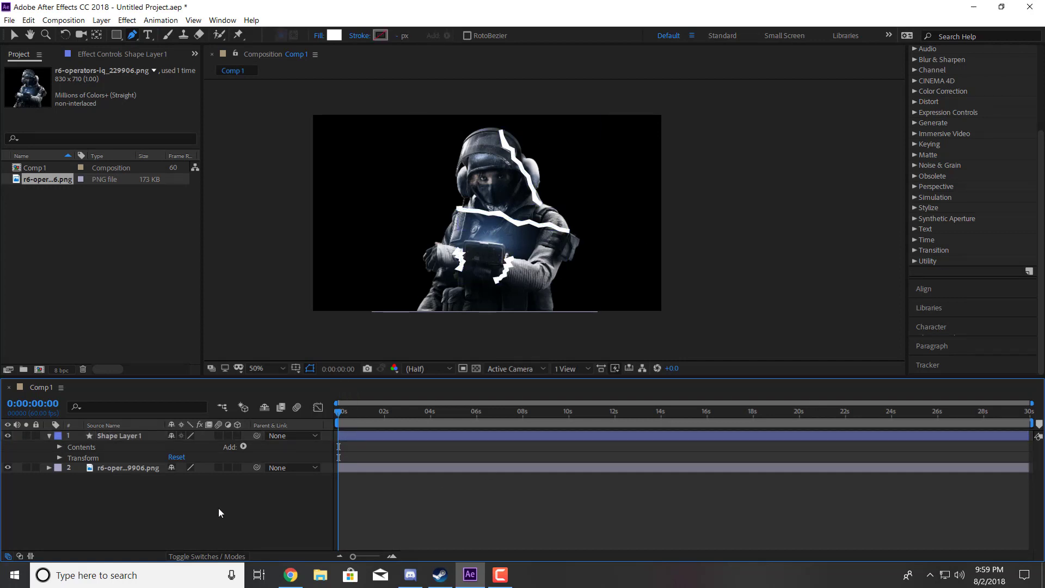
click(50, 436)
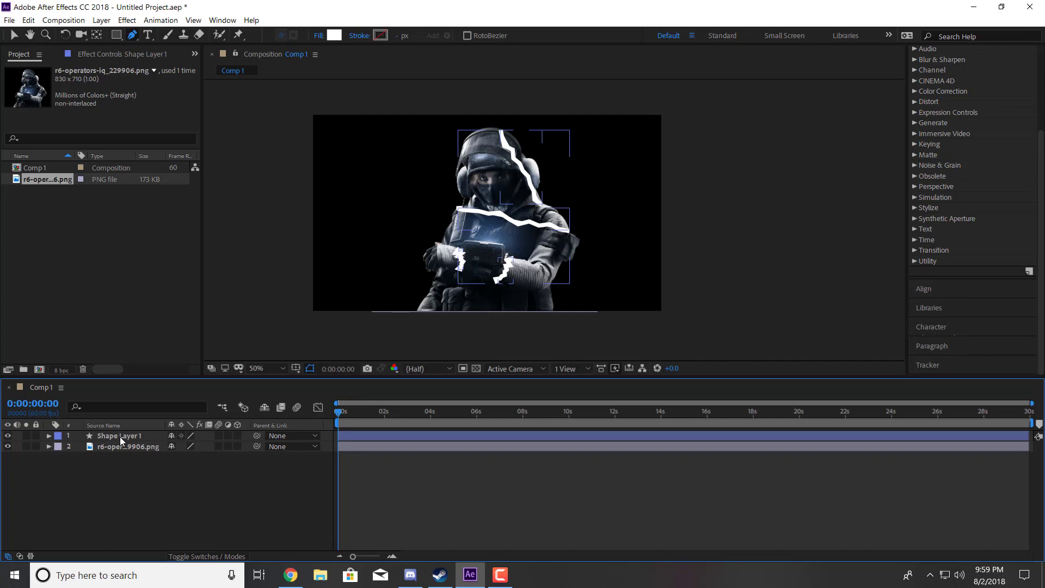
Find the Simple Choker effect and apply it to Shape Layer 1
scroll(959, 142, up, 3)
click(952, 81)
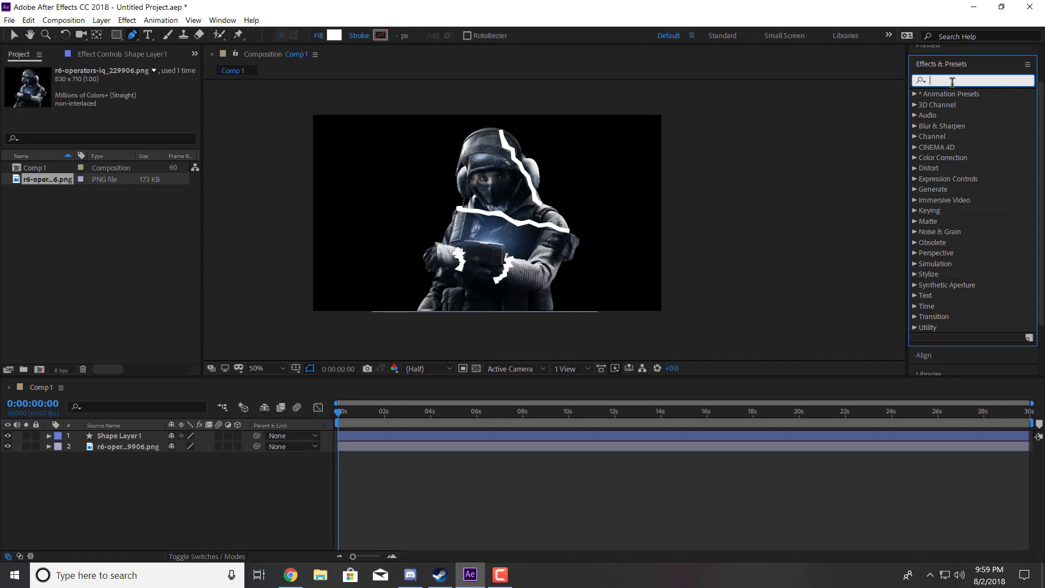
text(choker)
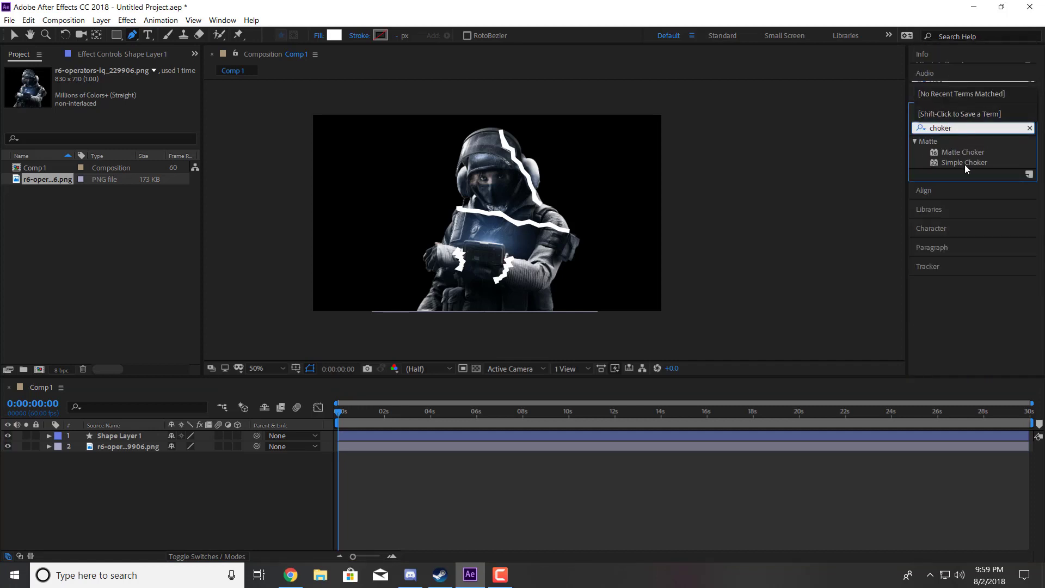
drag(964, 165, 120, 438)
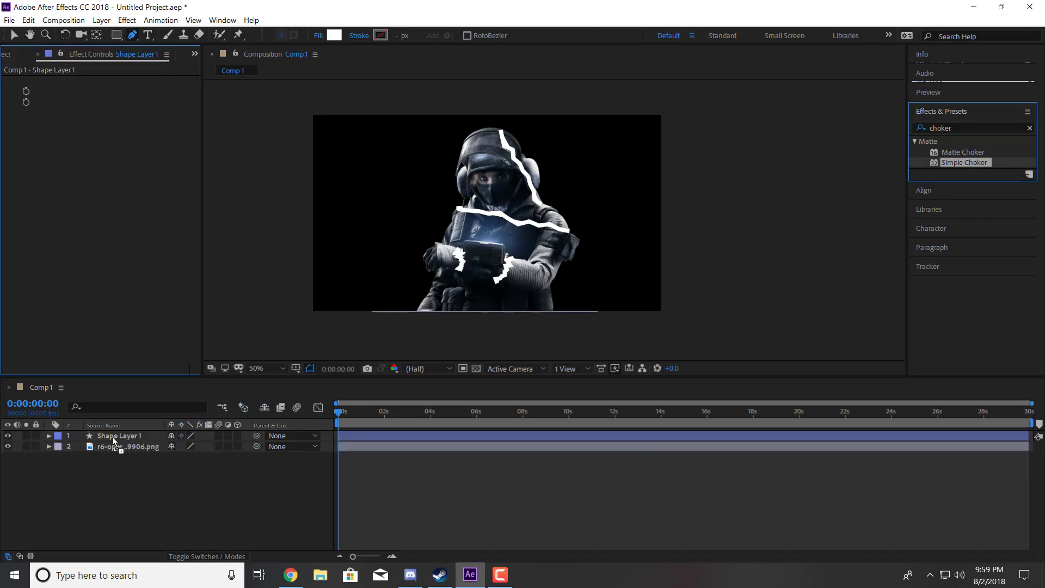
key(v)
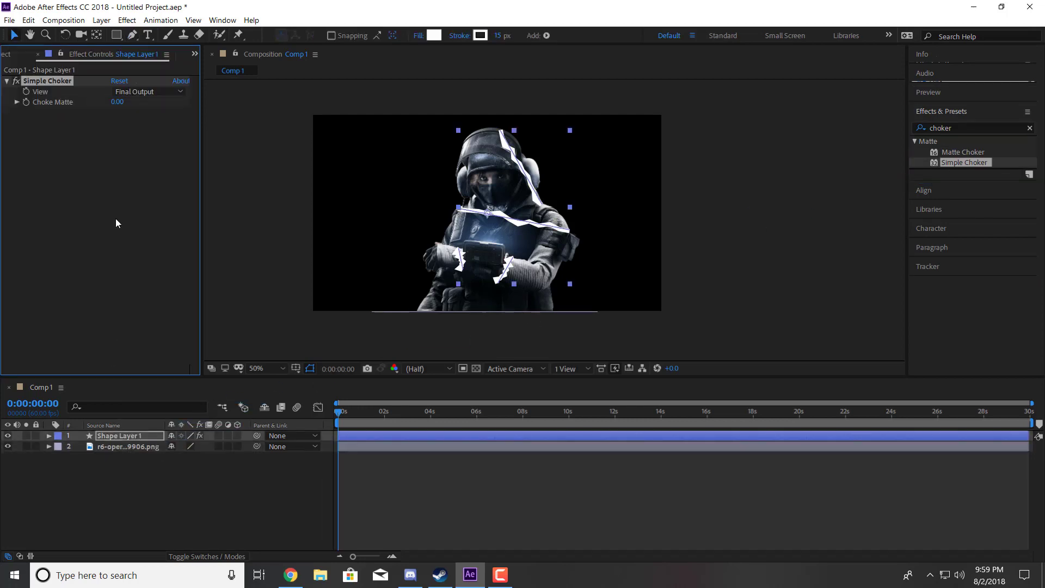
Set the Choke Matte of Simple Choker to 9 and deselect the shape layer
drag(117, 107, 176, 105)
click(116, 102)
text(9)
key(Return)
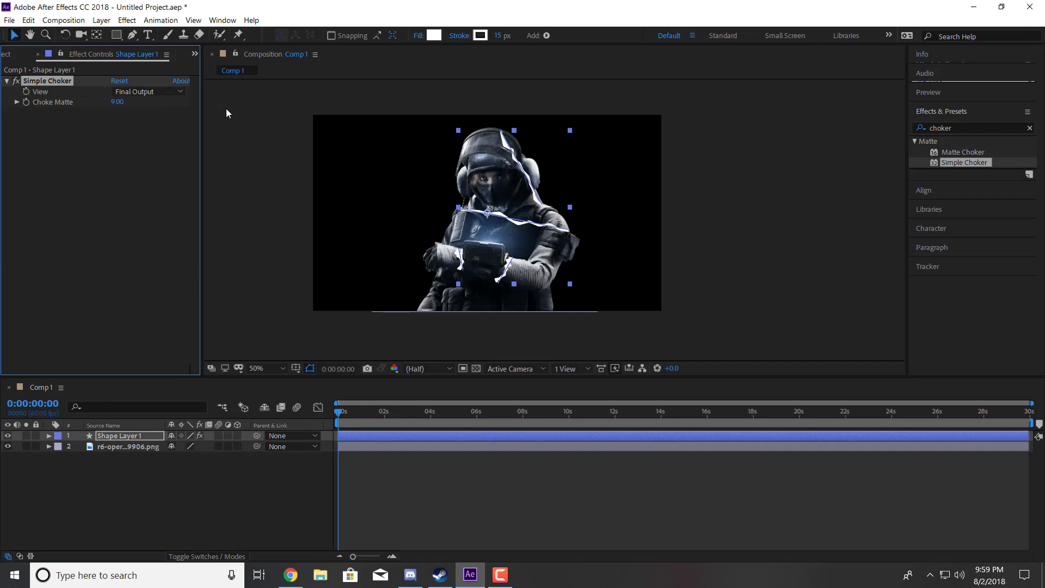
click(267, 515)
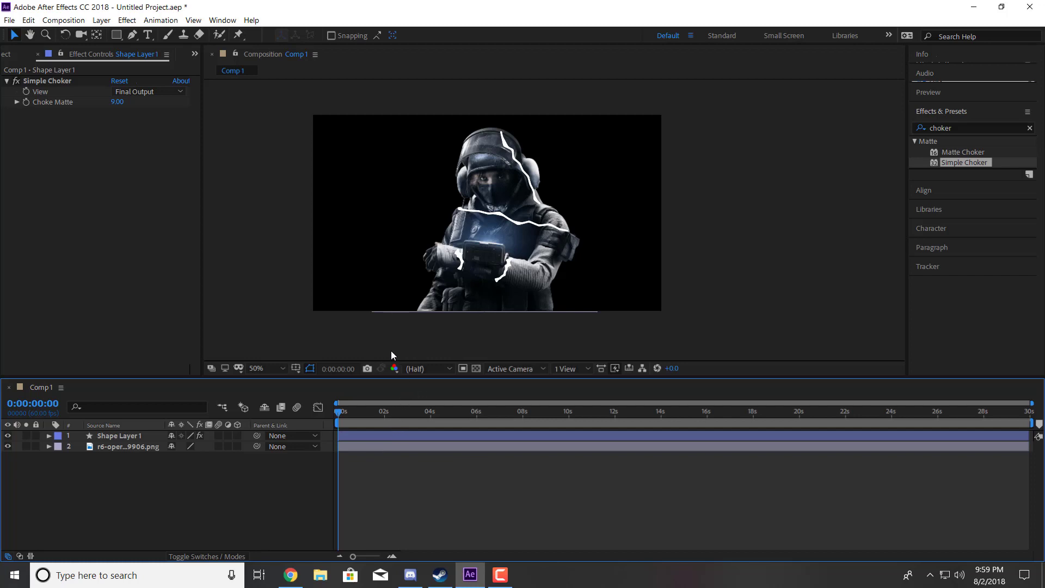
Add Turbulent Displace below Simple Choker on Shape Layer 1 and switch the effect off
click(1029, 128)
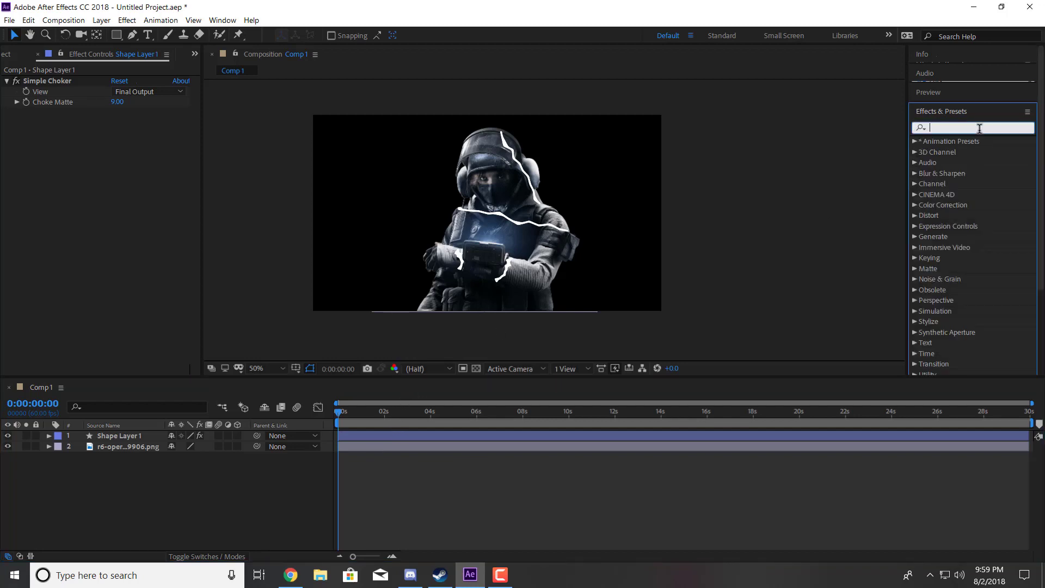
text(turb)
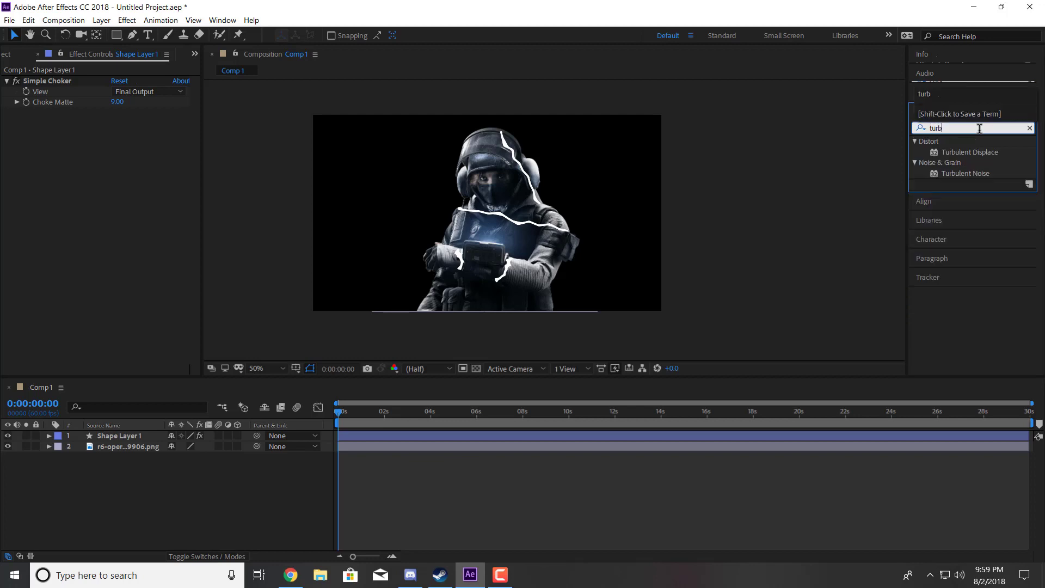
drag(963, 152, 140, 201)
mouse_move(73, 110)
mouse_down()
mouse_move(53, 77)
mouse_move(68, 116)
mouse_up()
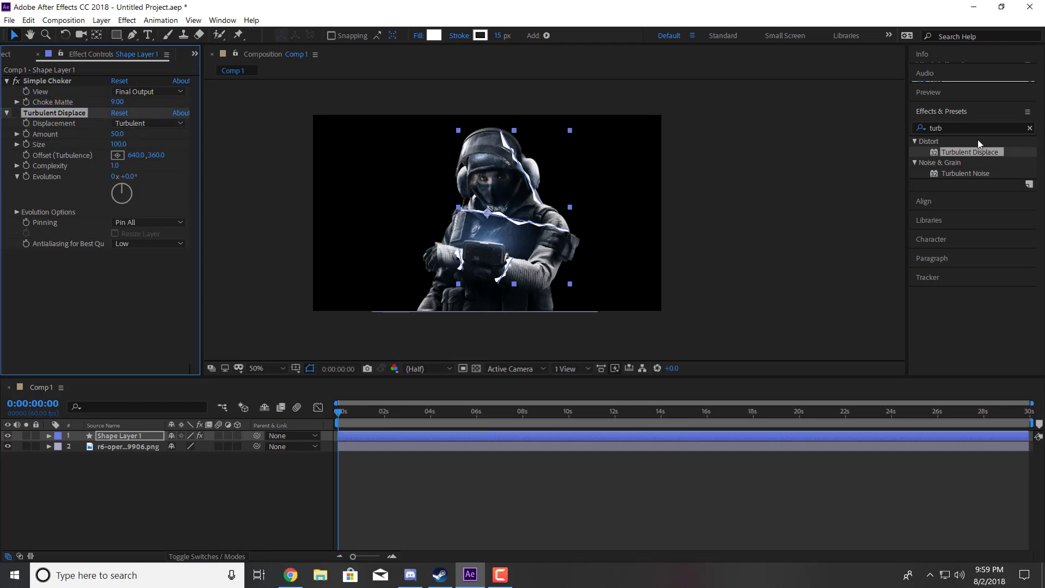
Find the Roughen Edges effect and add it to Shape Layer 1 above Simple Choker
click(1029, 128)
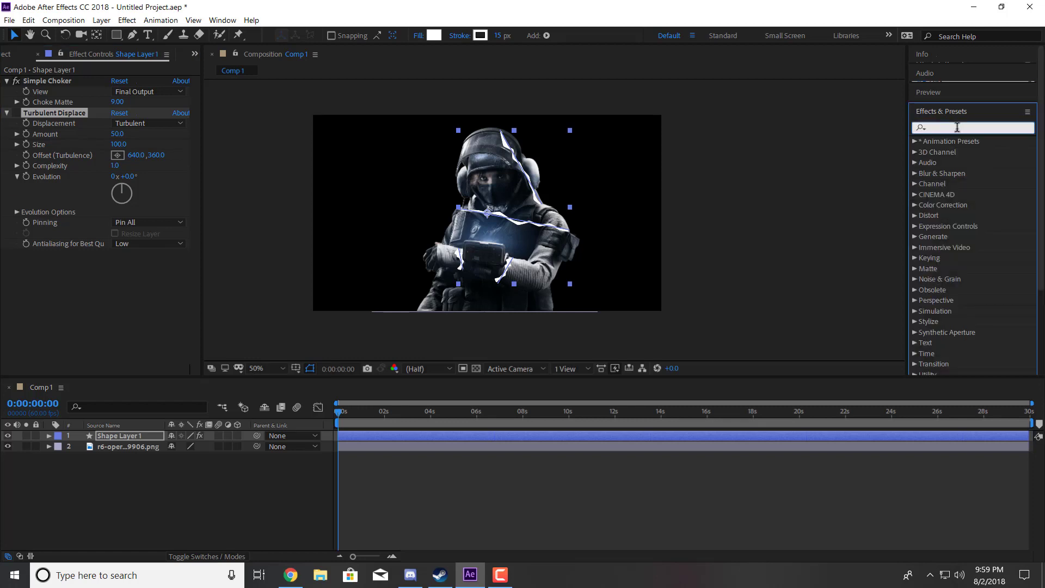
text(rough)
drag(974, 152, 85, 82)
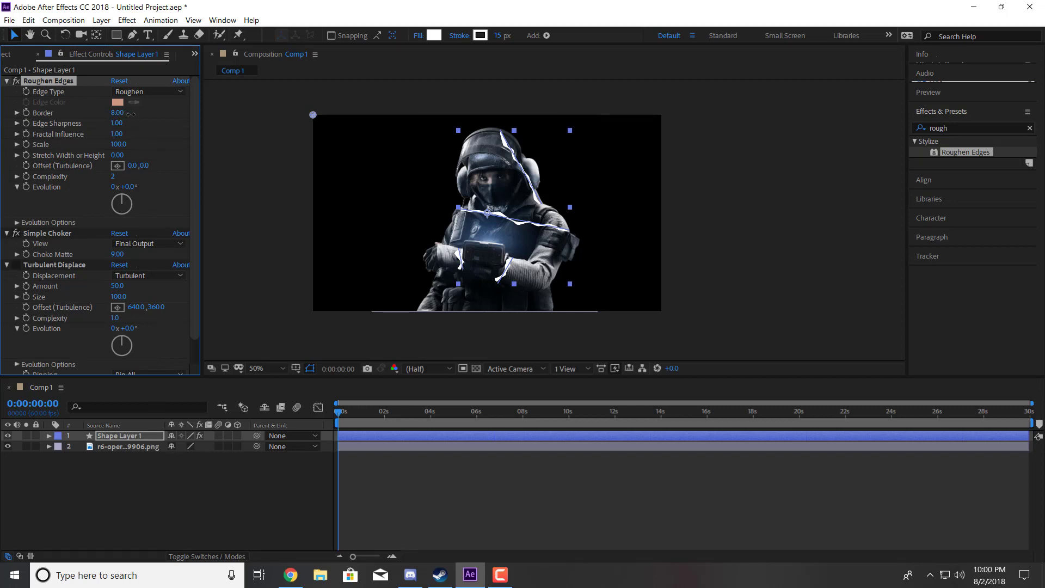
Set the Border of Roughen Edges to 9 and toggle the effect off and on to compare the lines
drag(141, 114, 148, 116)
click(265, 473)
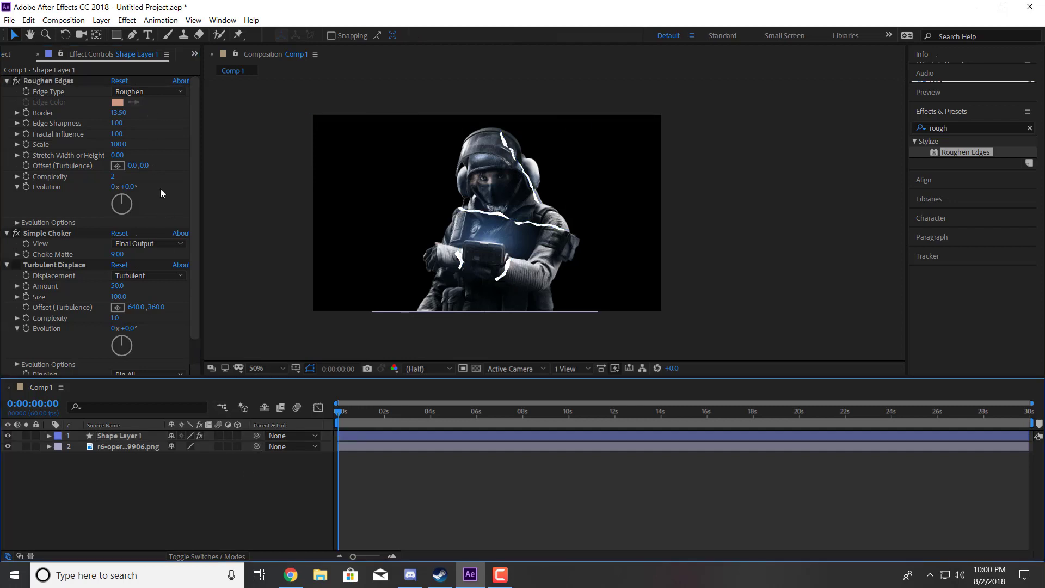
key(ctrl+z)
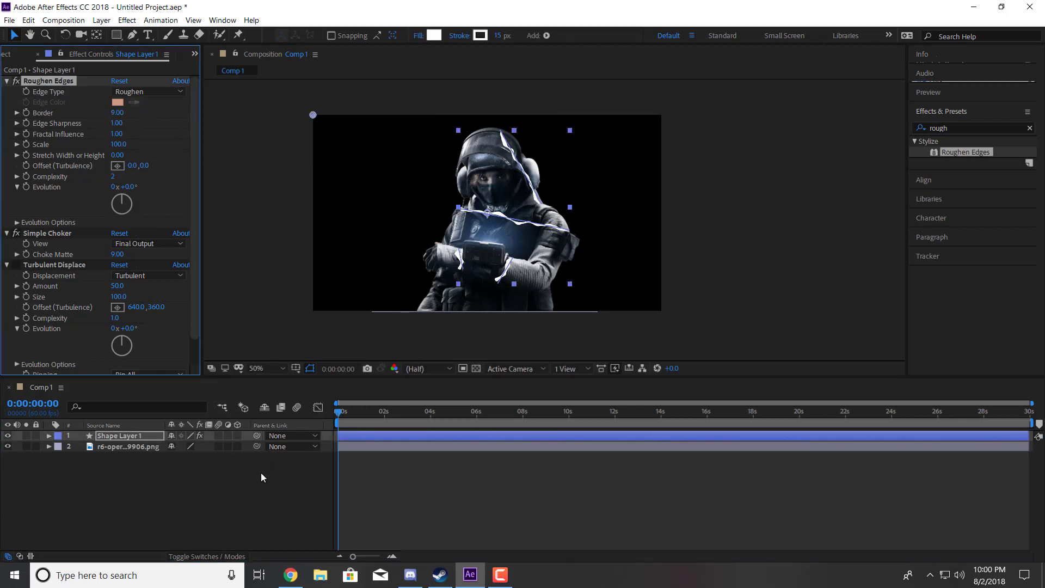
click(261, 472)
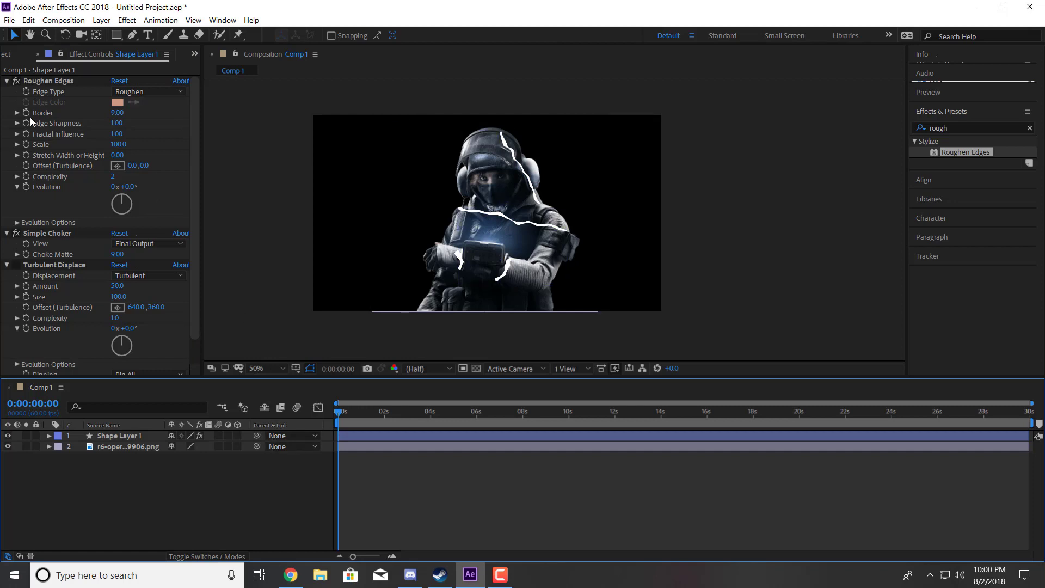
click(17, 83)
click(17, 83)
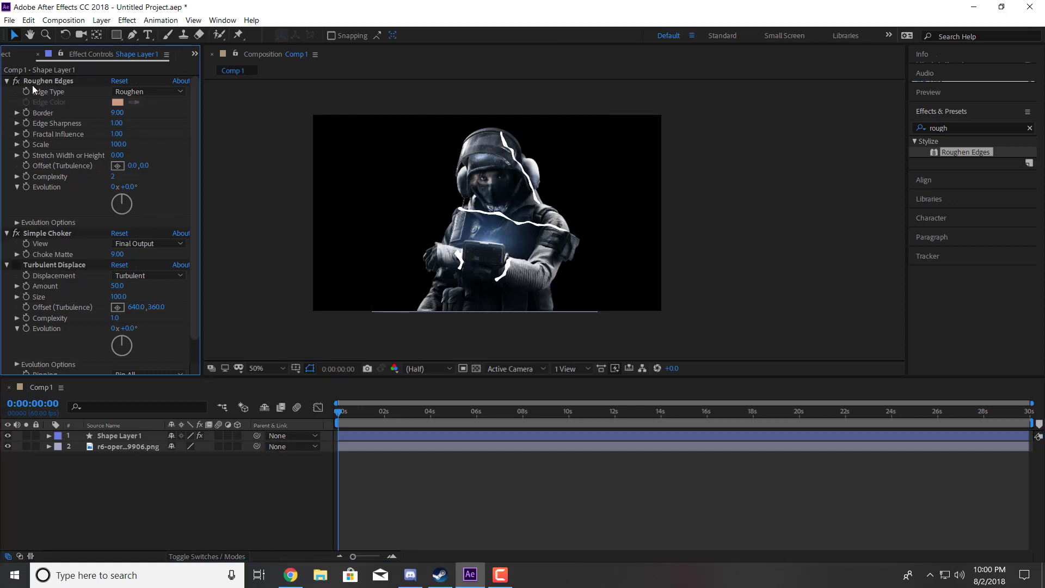
Try Turbulent Displace switched on above Roughen Edges, and delete it from Shape Layer 1
click(16, 266)
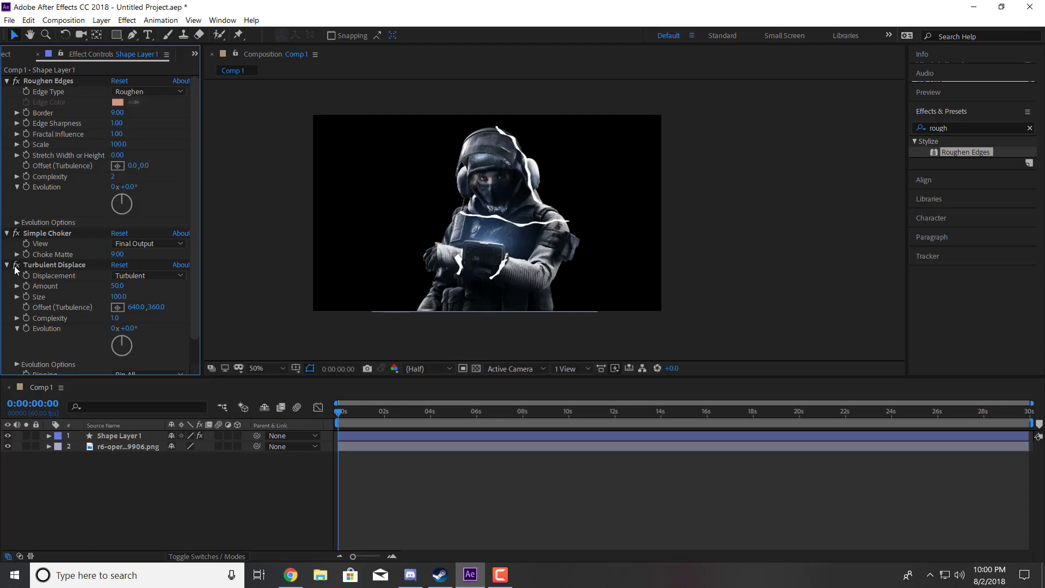
drag(41, 266, 63, 81)
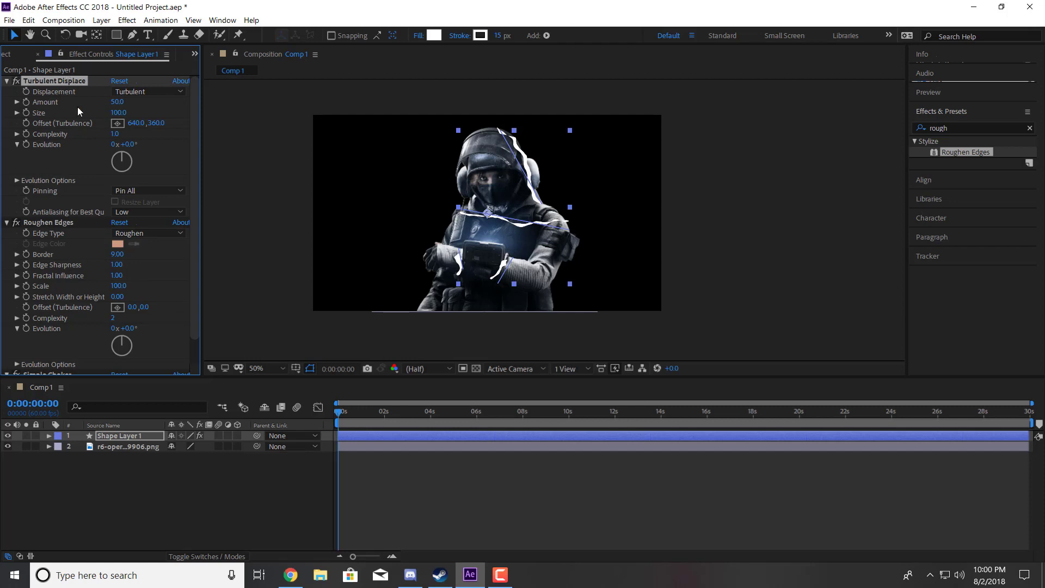
mouse_move(57, 79)
mouse_down()
mouse_move(76, 120)
mouse_move(70, 86)
mouse_up()
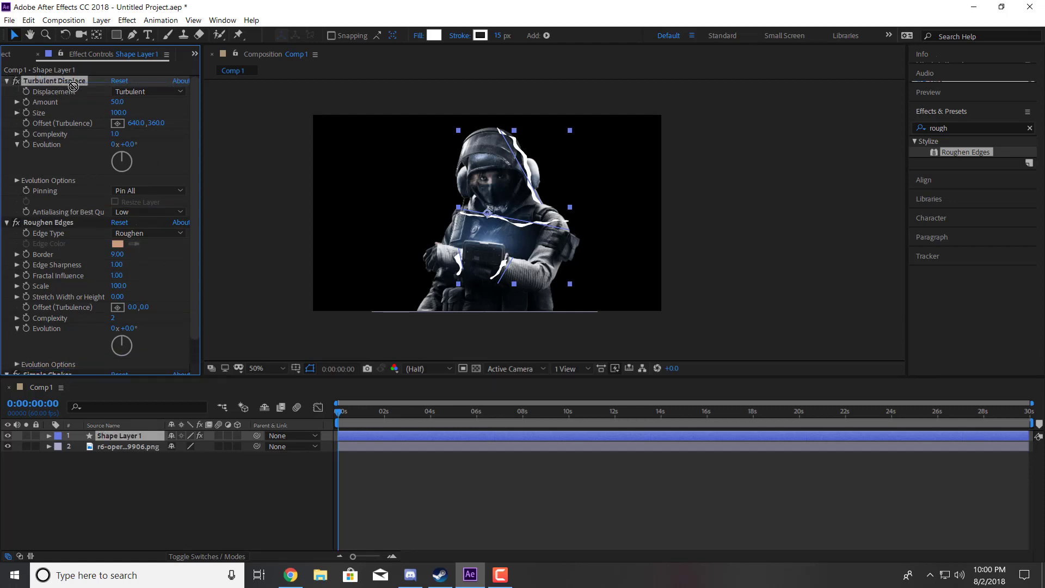
key(Delete)
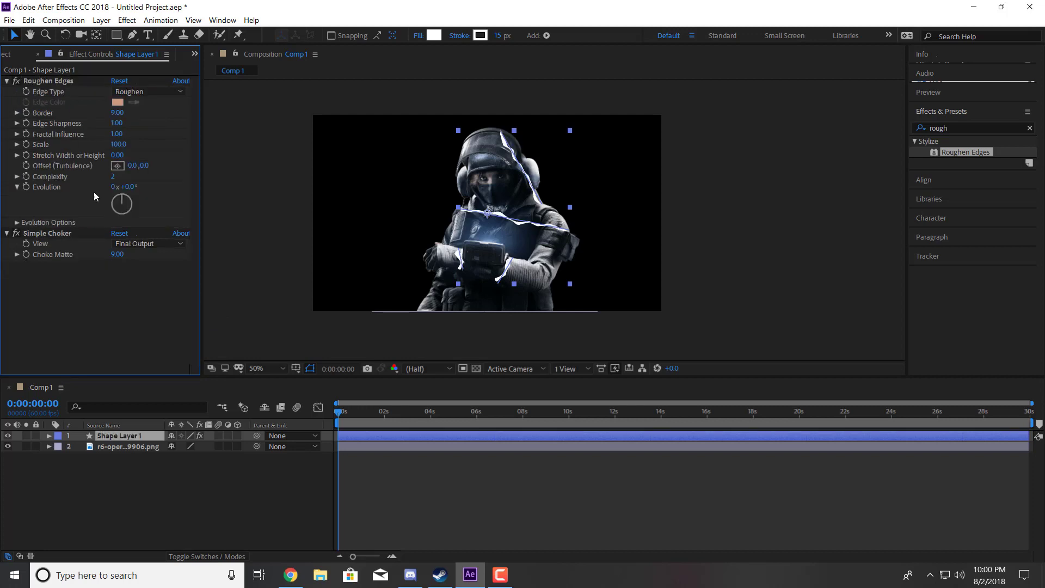
Pre-compose Shape Layer 1 together with its effects
right_click(134, 438)
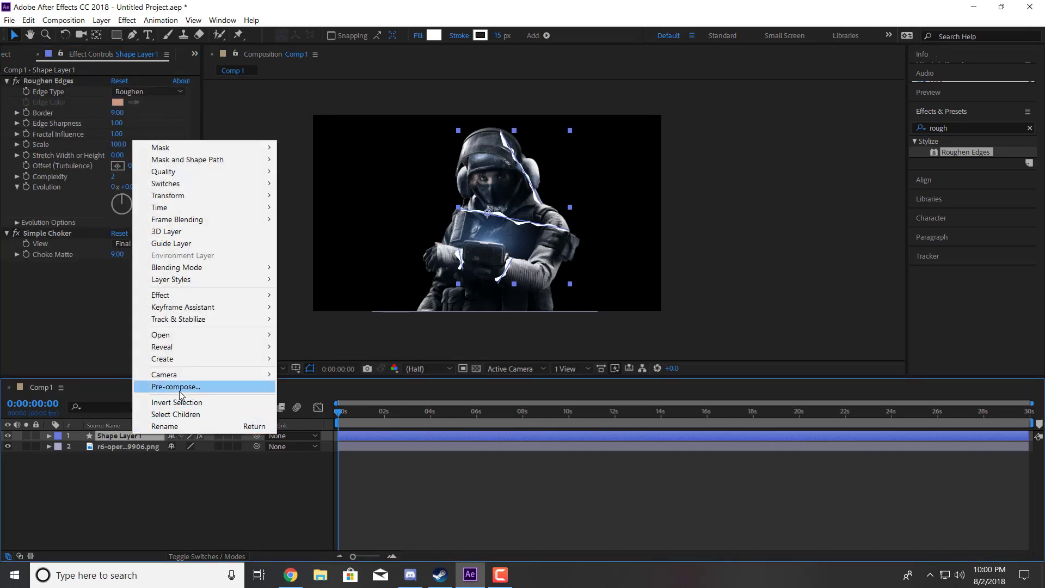
click(175, 387)
click(551, 368)
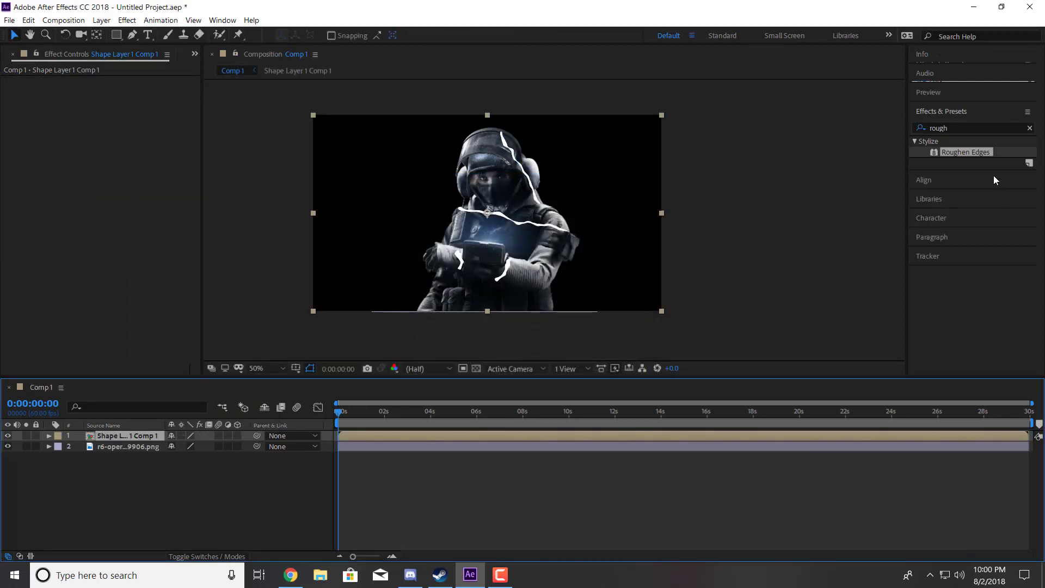
Find the Turbulent Displace effect and apply it to the pre-composed shape layer
mouse_move(966, 151)
mouse_down()
mouse_move(326, 207)
mouse_move(949, 164)
mouse_up()
click(962, 129)
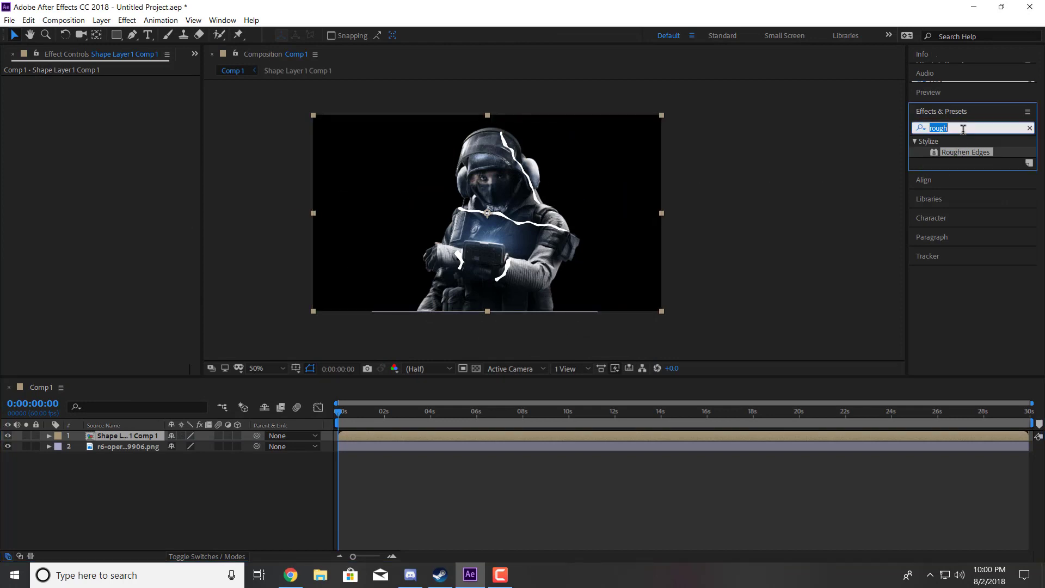
text(tur)
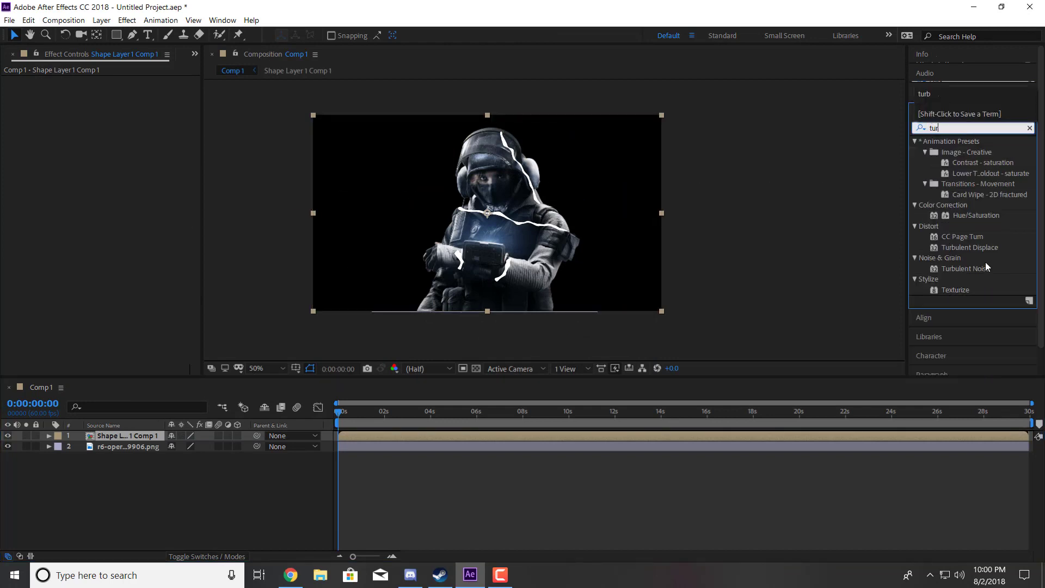
drag(980, 248, 107, 203)
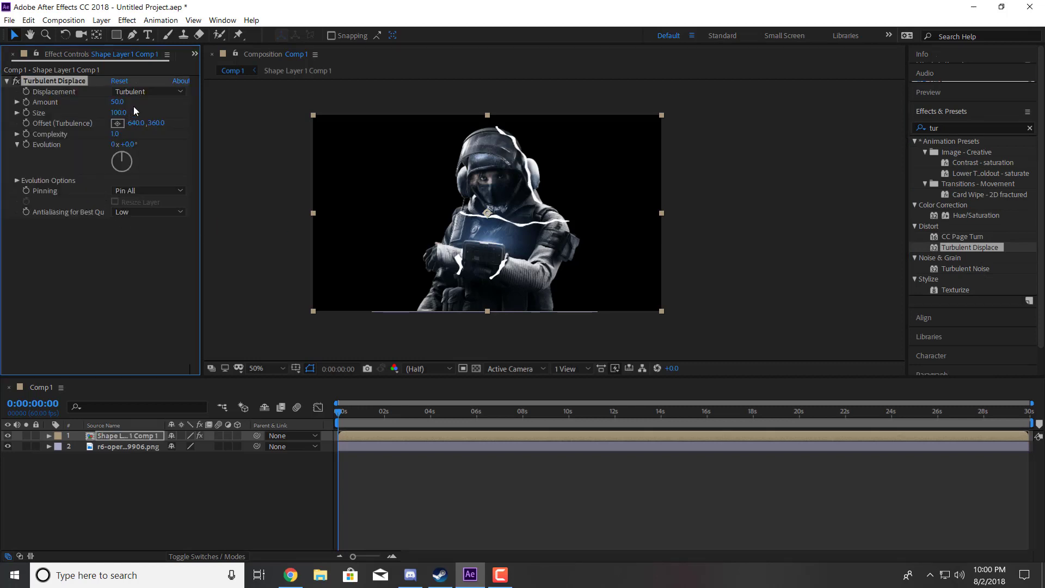
Set the Amount of Turbulent Displace to 88 and its Size to 22, and deselect the layer
drag(118, 107, 157, 130)
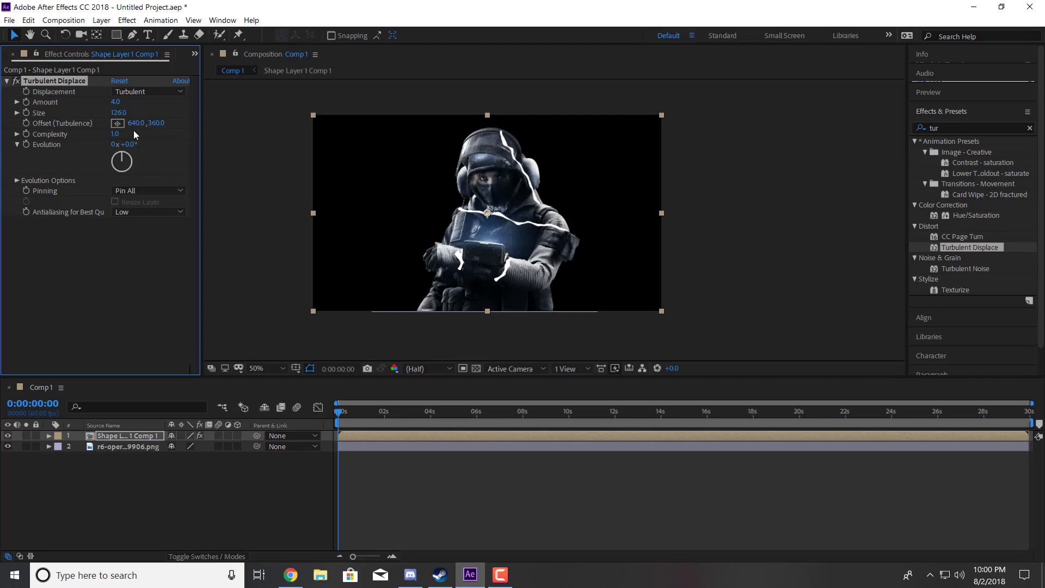
drag(115, 102, 86, 123)
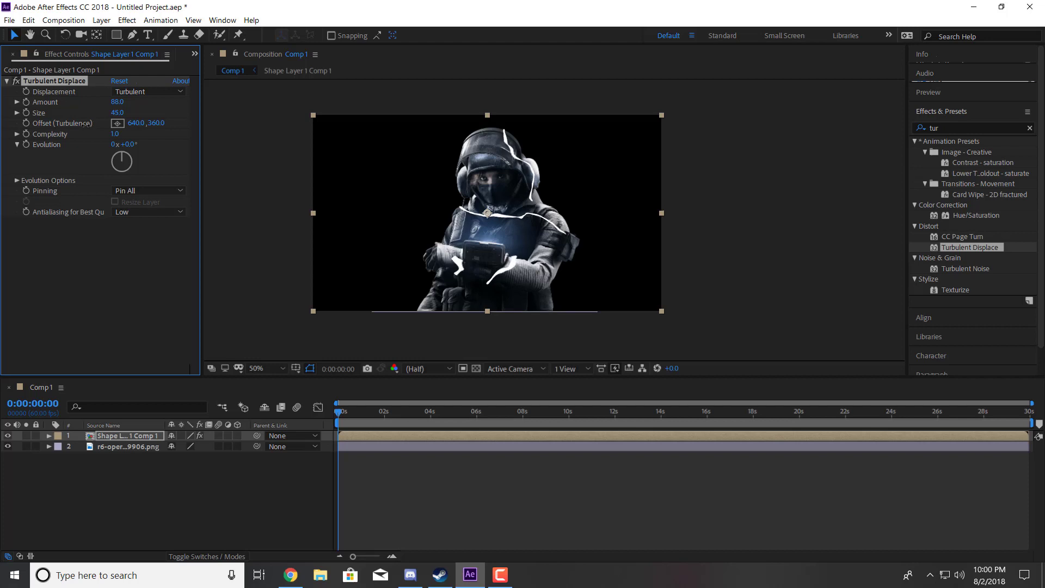
drag(86, 124, 73, 124)
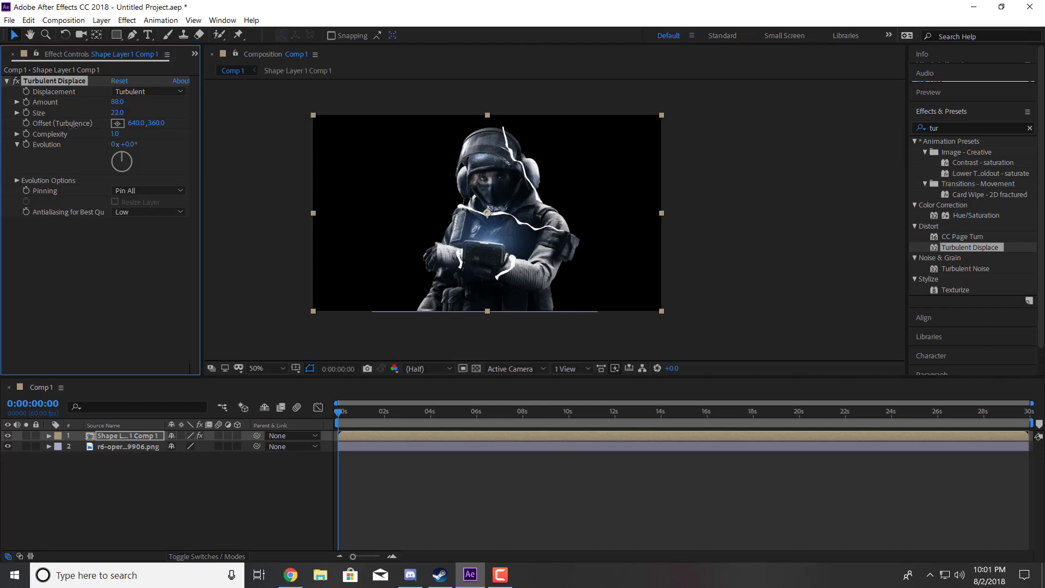
click(191, 498)
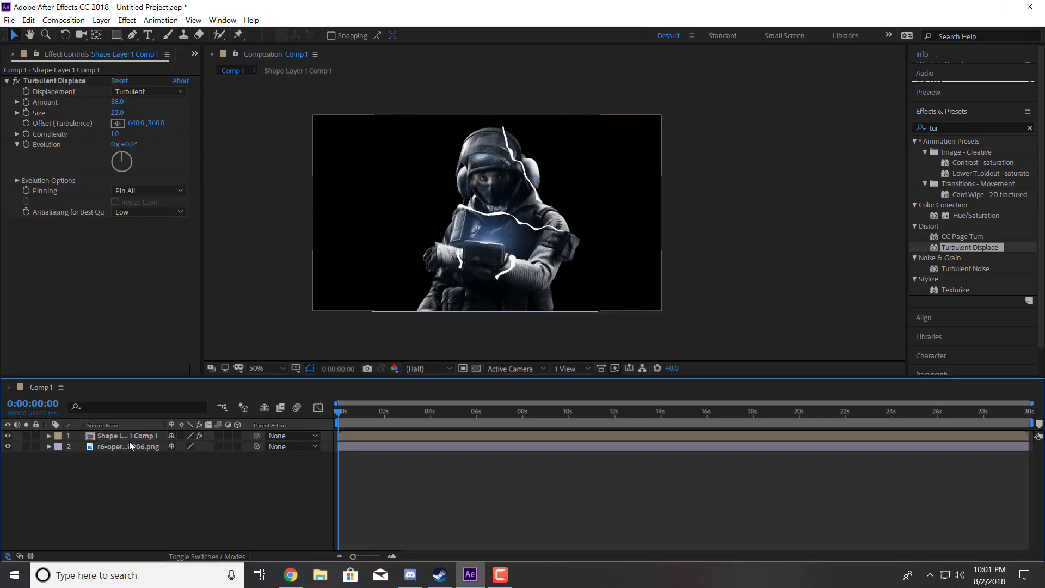
Duplicate the pre-composed shape layer and delete the copy
click(137, 439)
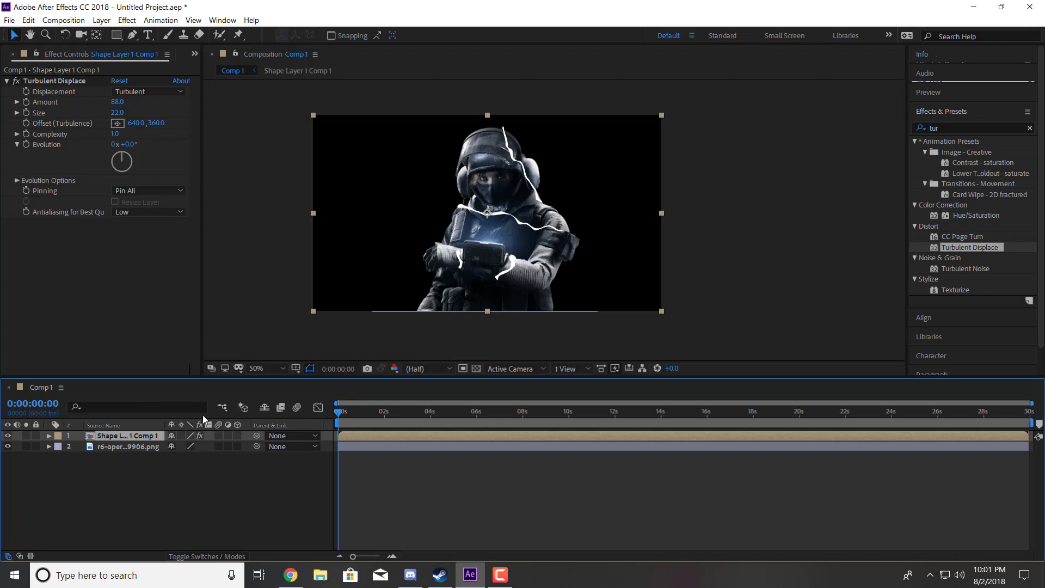
key(ctrl+d)
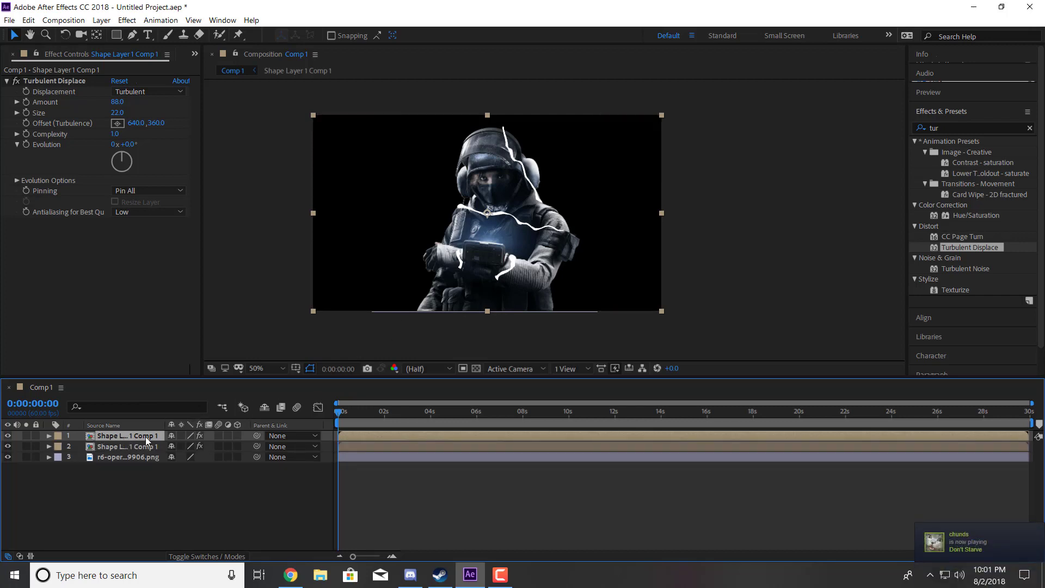
key(Delete)
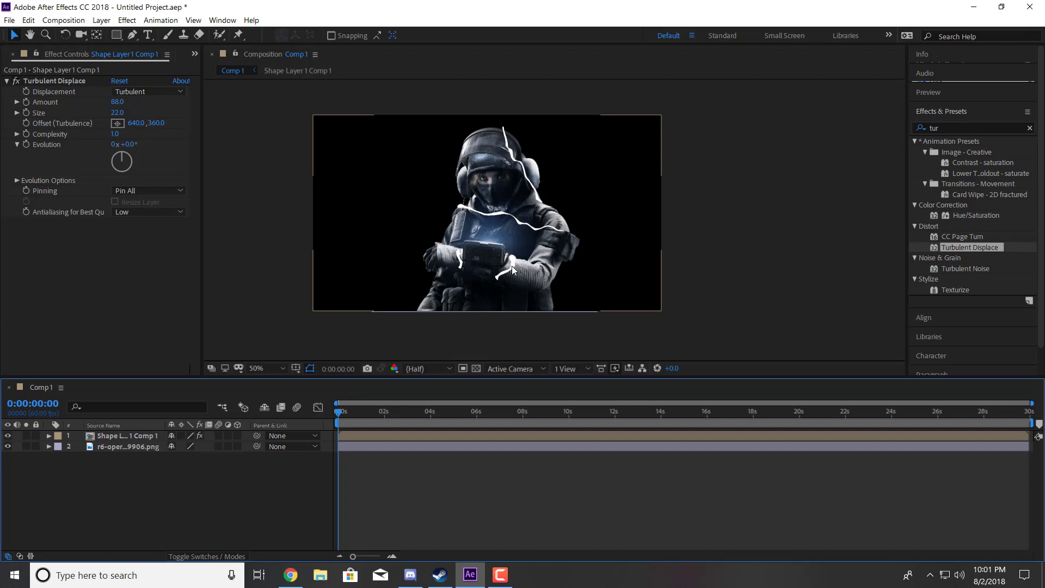
Scrub the timeline to 0:00:10:40 to preview the moving lines
drag(338, 413, 584, 413)
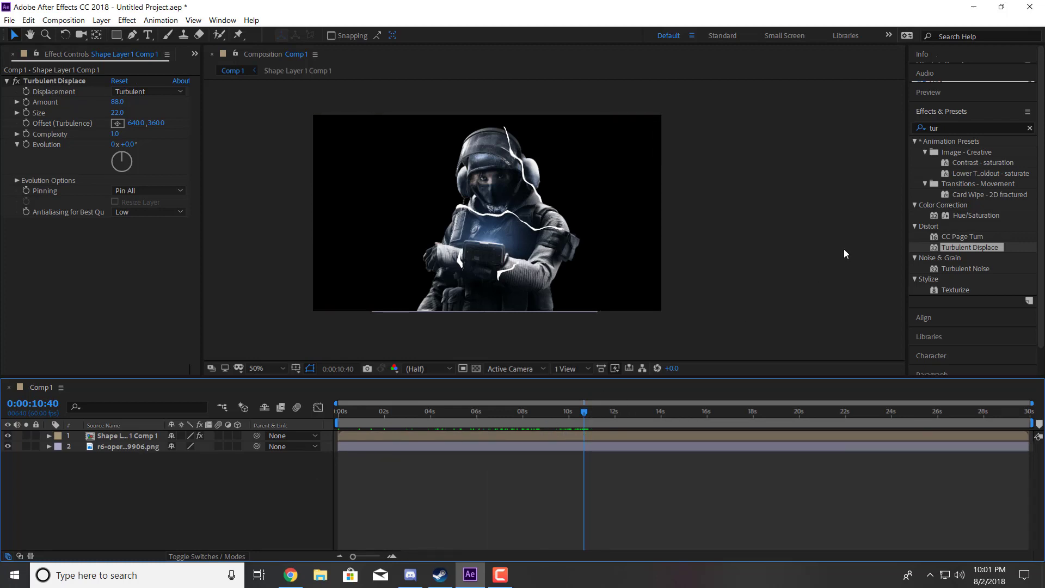
Pre-compose the shape layer again as Shape Layer 1 Comp 2, moving all attributes into the new composition
click(1029, 128)
right_click(132, 435)
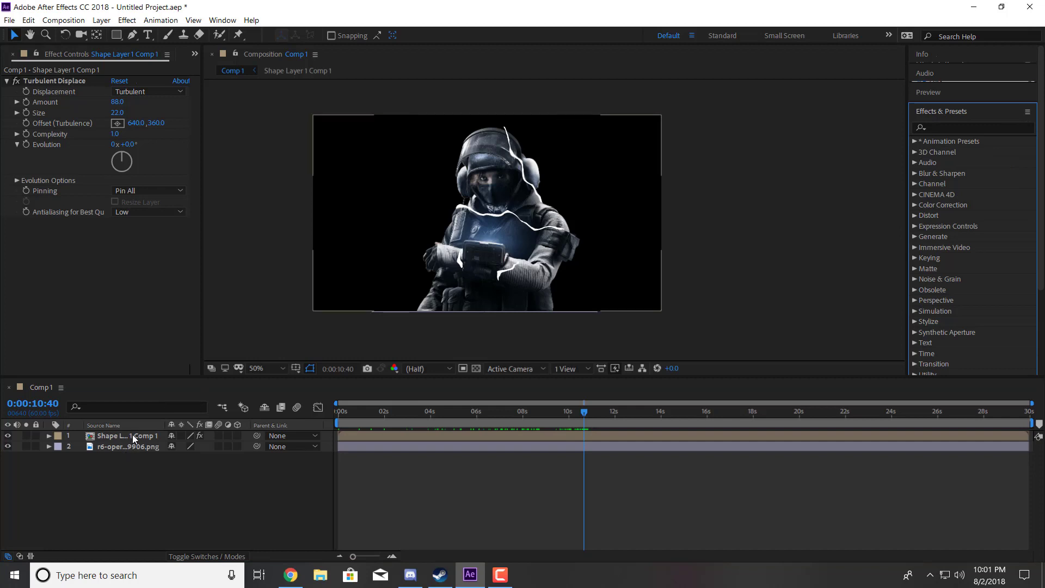
click(194, 385)
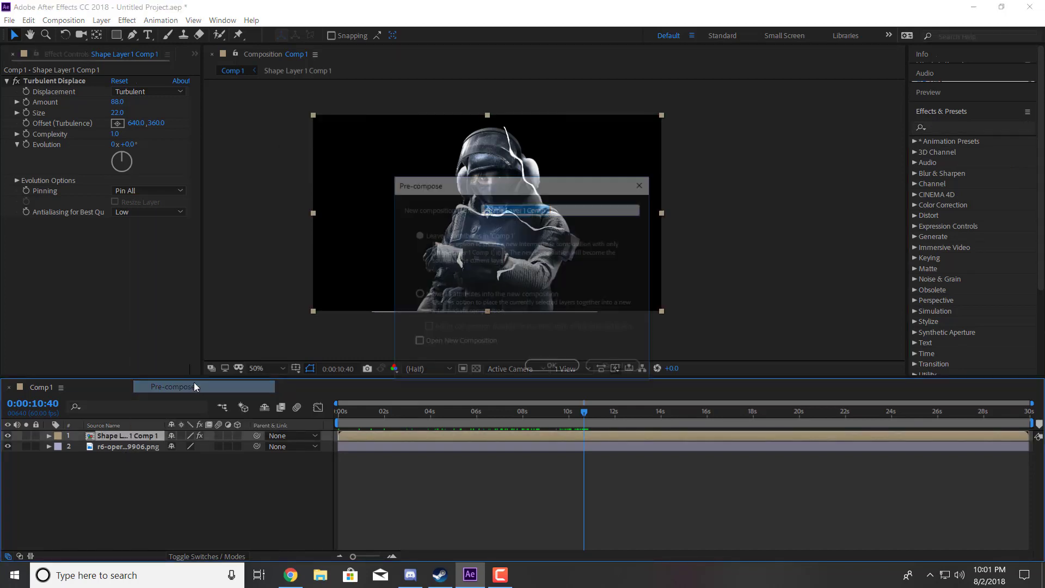
click(417, 295)
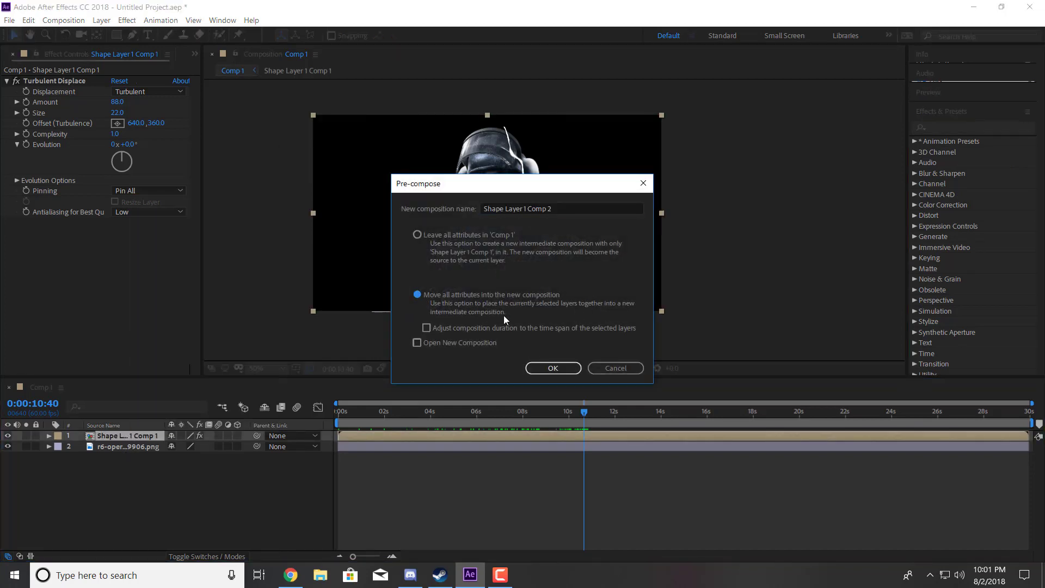
click(559, 368)
Find the Glow effect, apply it to the new pre-composed layer and set its Glow Radius to 40
click(967, 128)
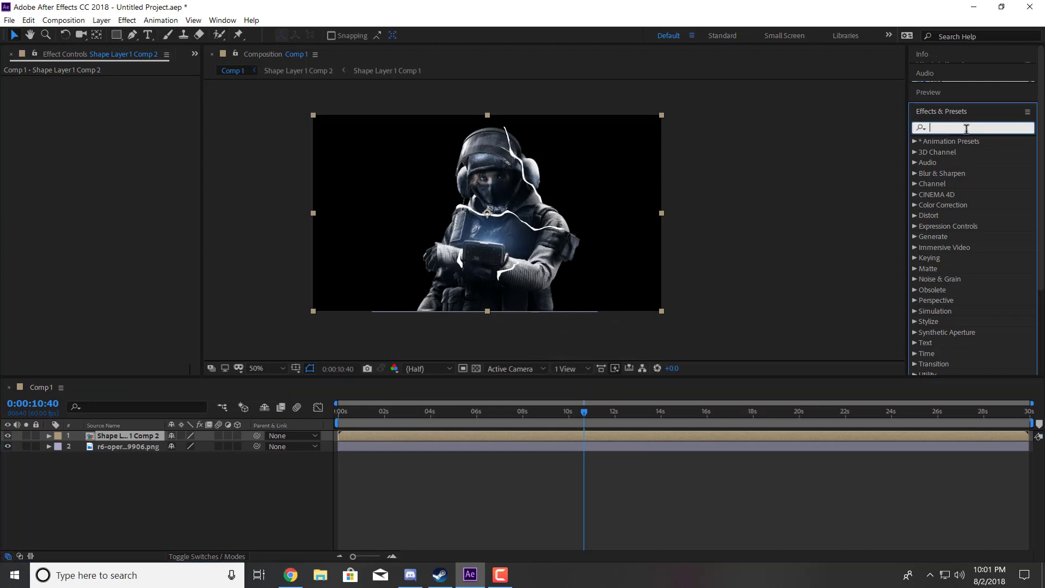
text(glow)
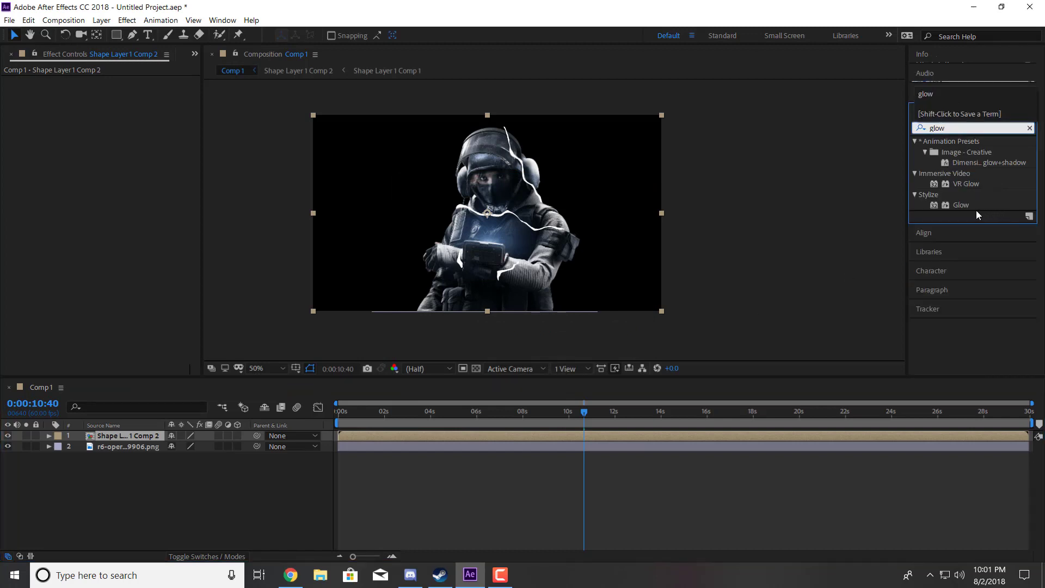
drag(962, 205, 89, 121)
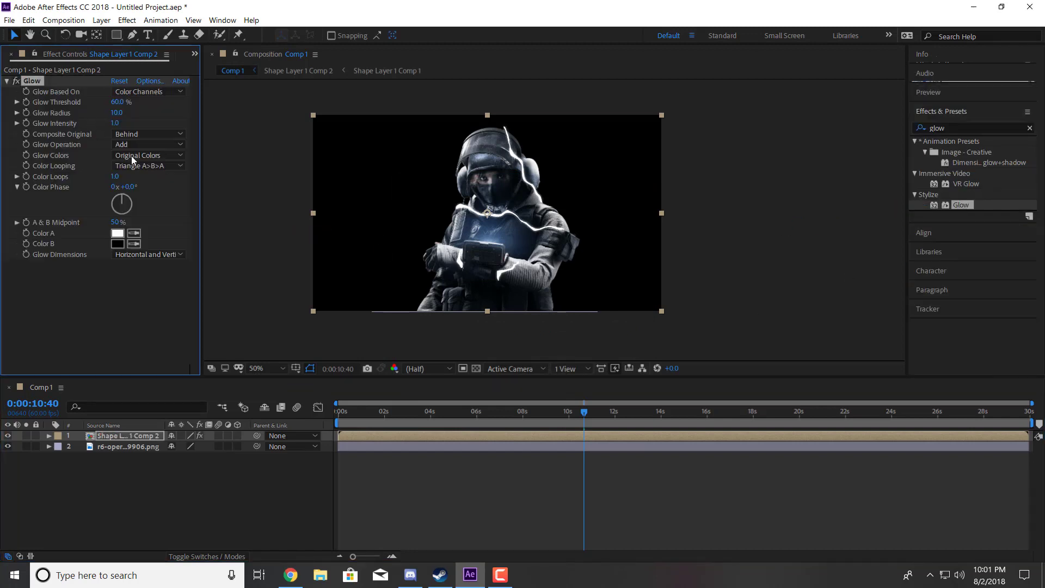
click(116, 113)
text(40)
key(Return)
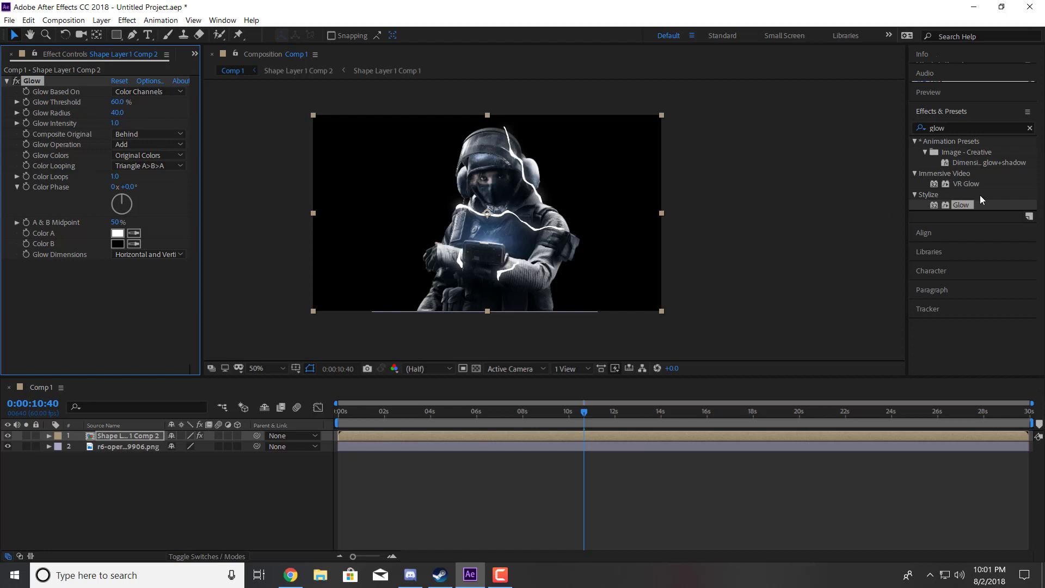
Add a second Glow effect to the pre-composed layer and set its Color A to bright cyan
drag(955, 206, 131, 310)
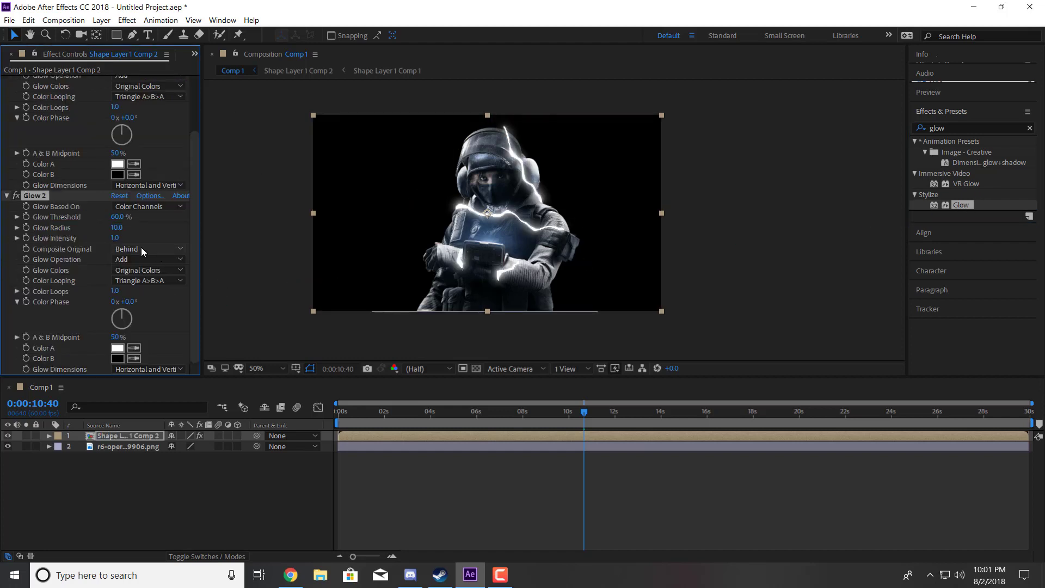
click(118, 349)
click(548, 288)
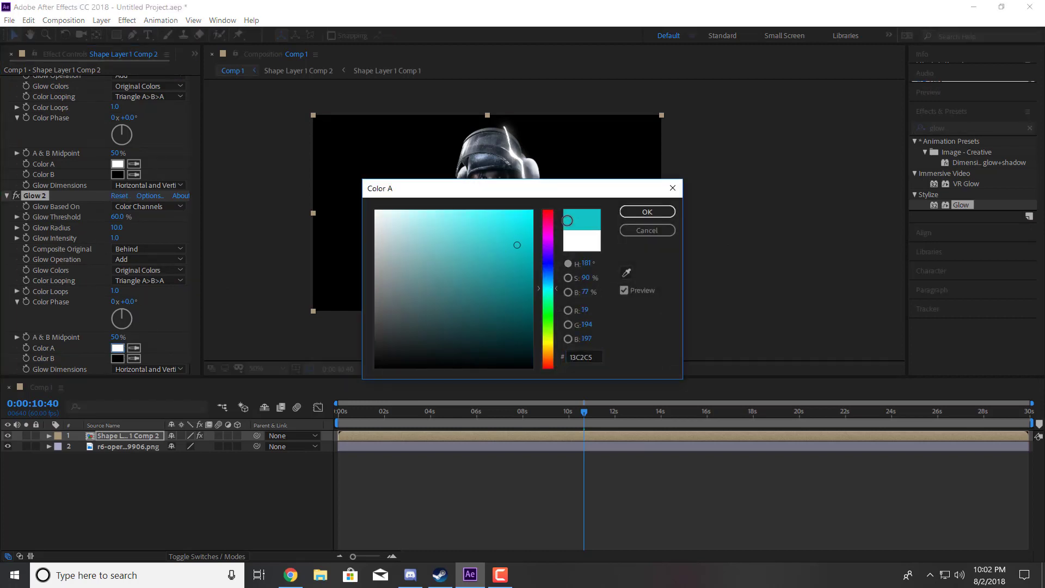
click(647, 211)
Set Color B of the second Glow effect to dark navy blue
click(117, 358)
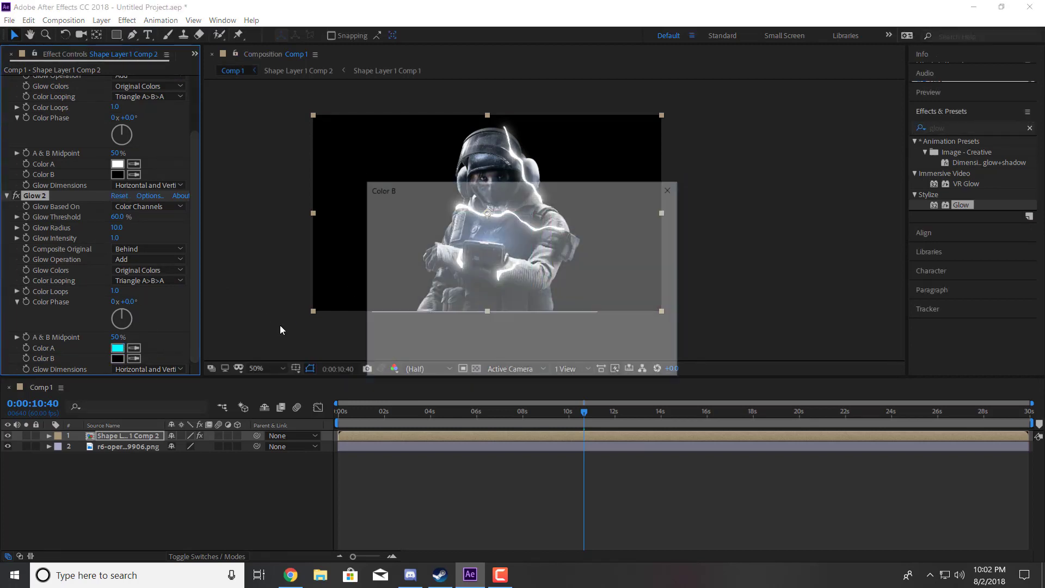
click(548, 267)
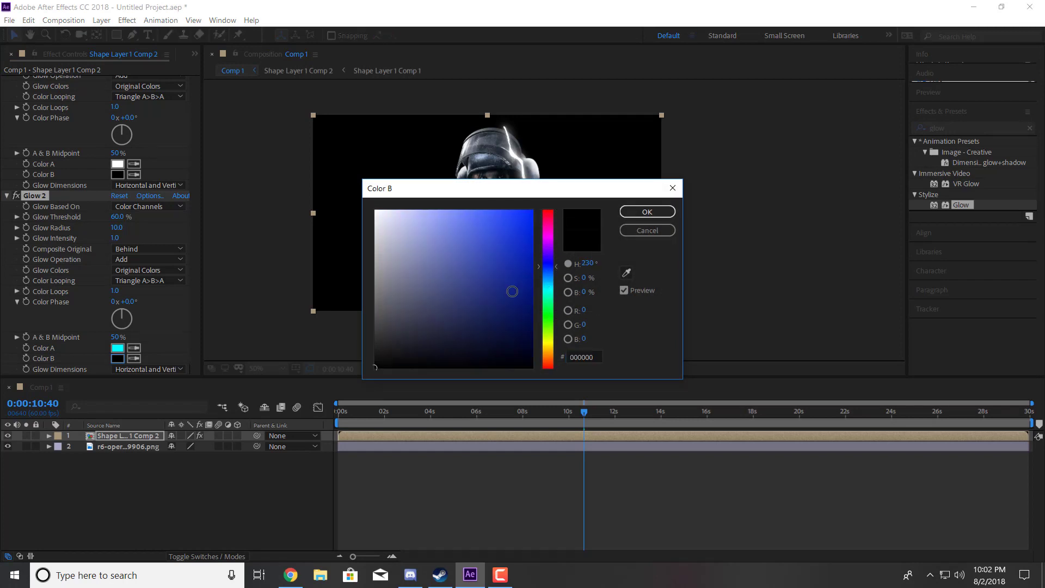
click(530, 313)
click(647, 212)
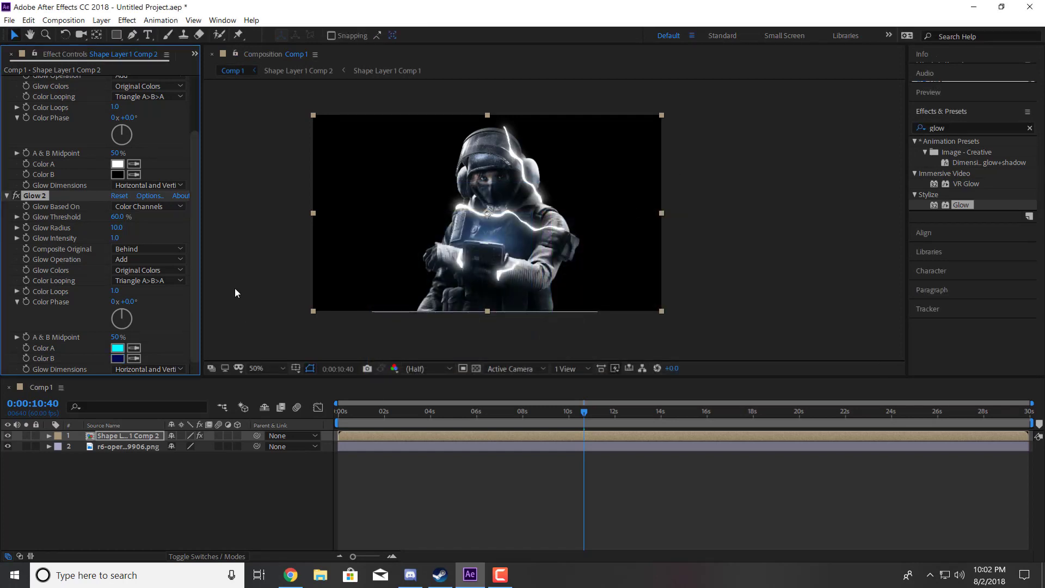
Switch the second Glow to A & B Colors, with a Glow Radius of 170 and a Glow Threshold of 10.2%
click(152, 271)
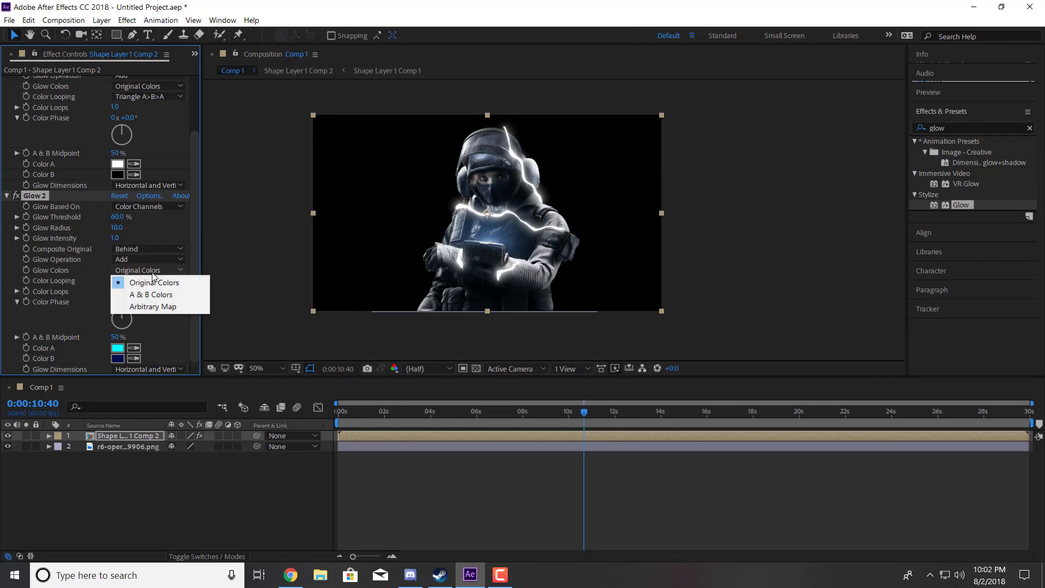
click(163, 295)
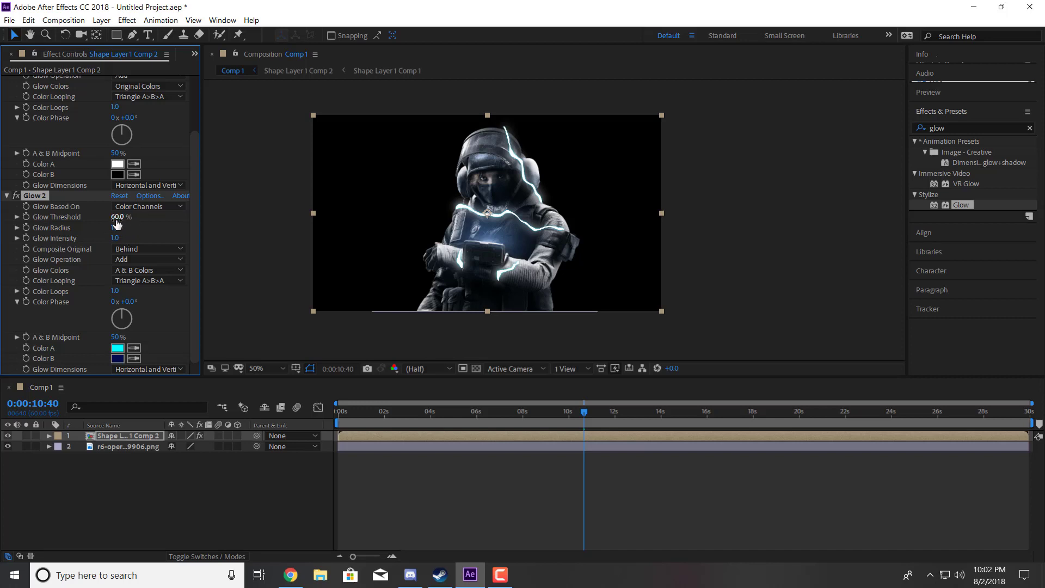
drag(119, 230, 219, 226)
mouse_move(117, 216)
mouse_down()
mouse_move(64, 224)
mouse_move(115, 218)
mouse_move(105, 218)
mouse_up()
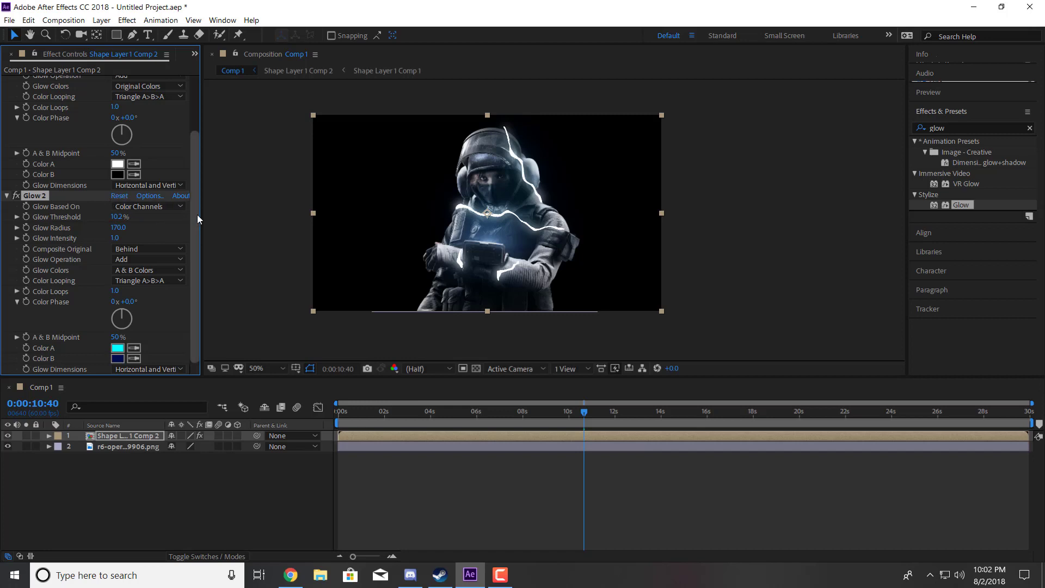
Try other Glow Threshold values on the first Glow, including 20%, and set it back to 60%
drag(197, 214, 194, 123)
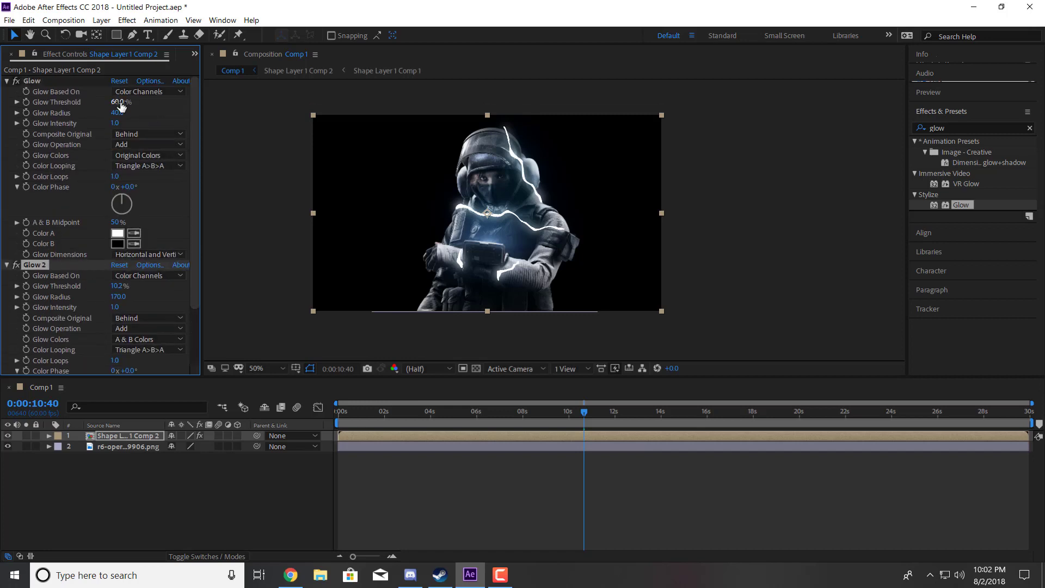
drag(121, 105, 131, 101)
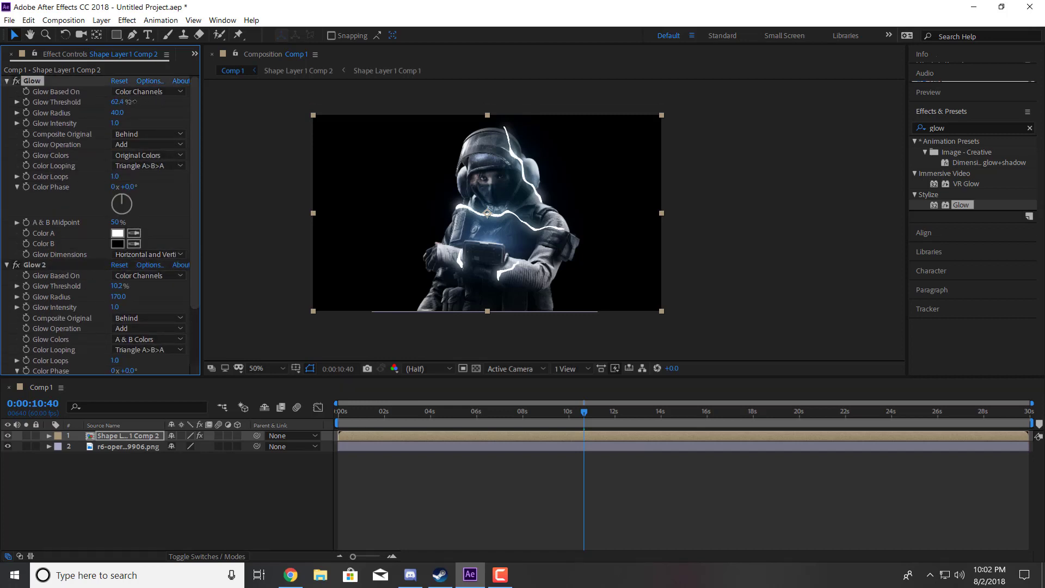
click(128, 103)
text(20)
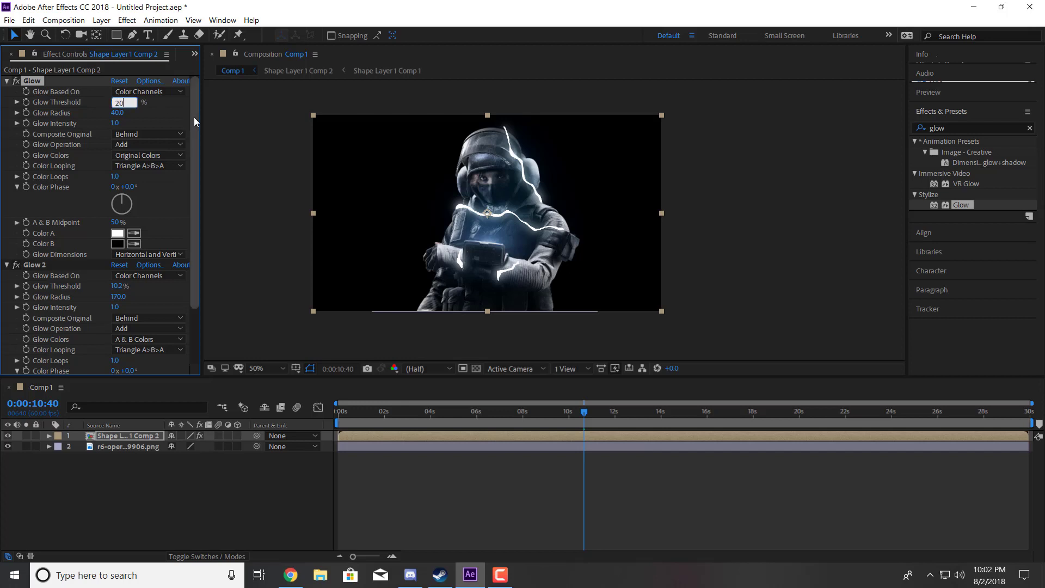
key(Return)
drag(128, 102, 176, 110)
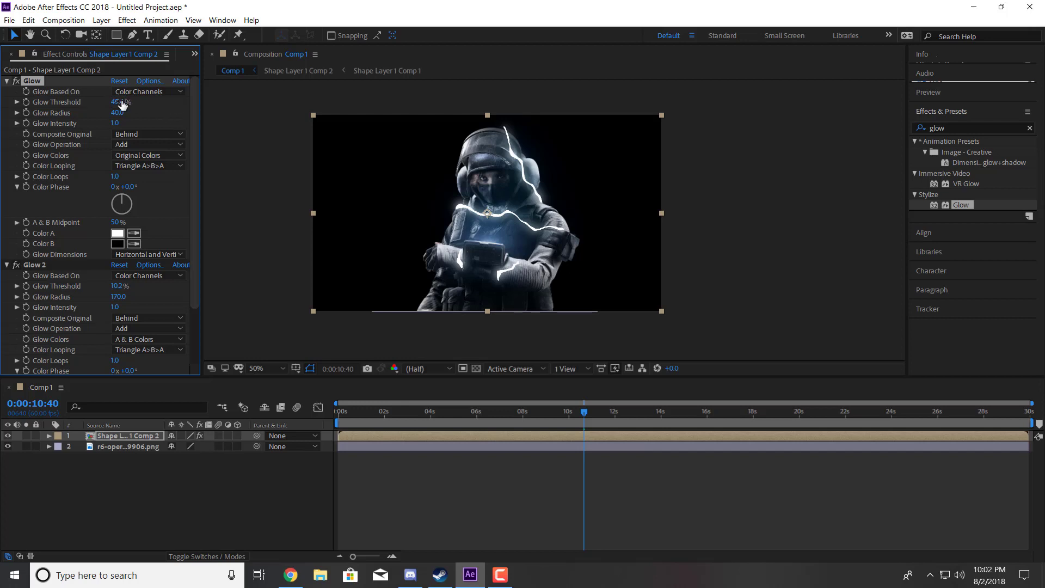
click(123, 105)
text(60)
key(Return)
Change Color A of the second Glow effect to the blue 00A2FF
drag(191, 161, 194, 218)
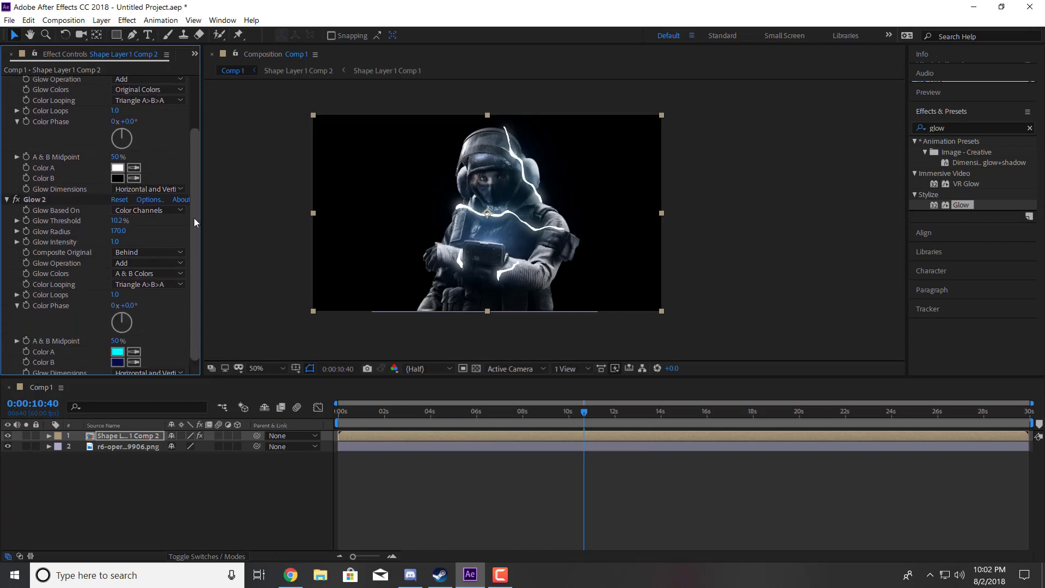
click(117, 348)
drag(556, 188, 738, 189)
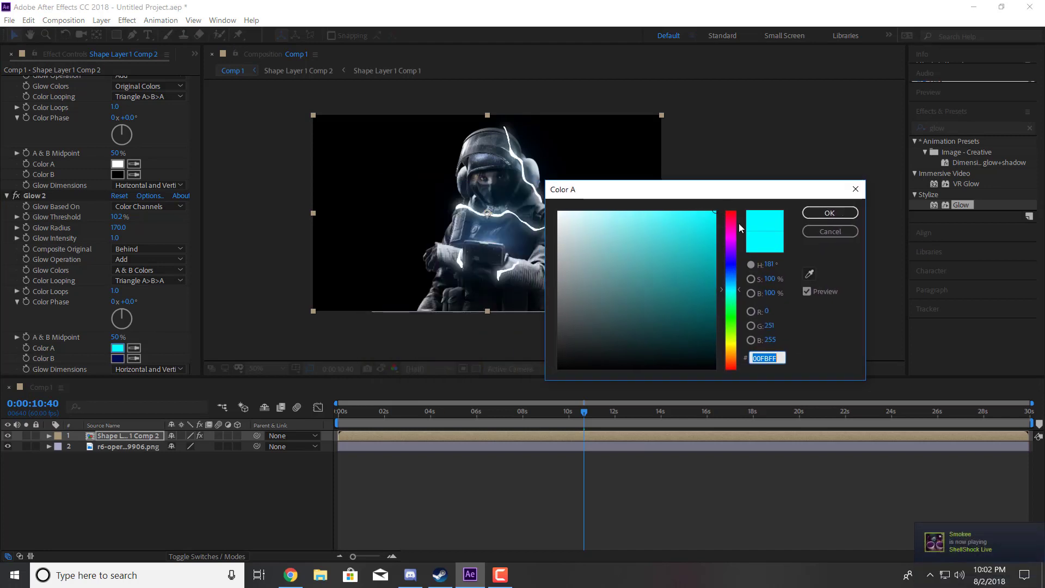
drag(735, 287, 732, 282)
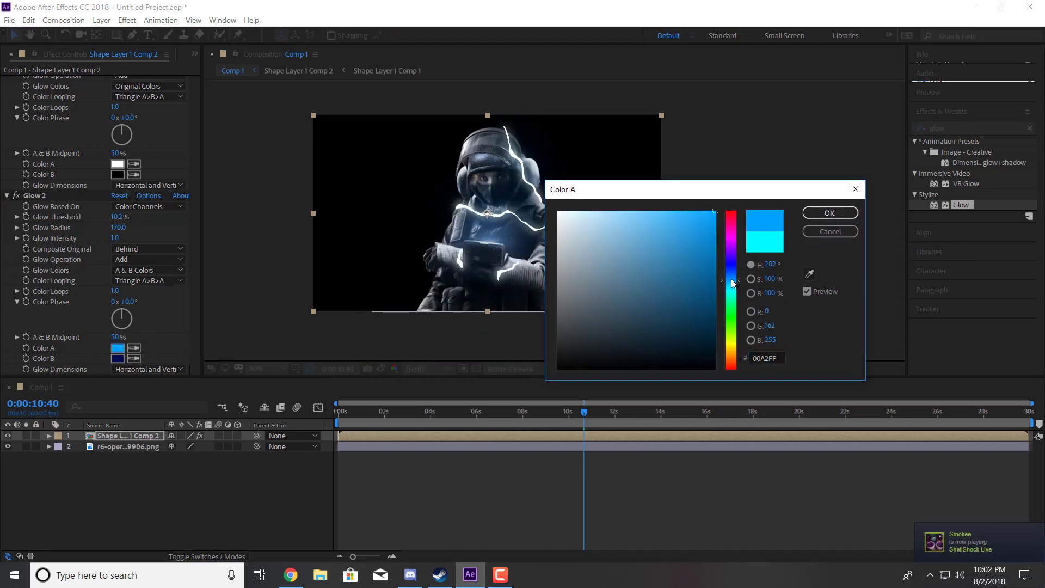
click(829, 213)
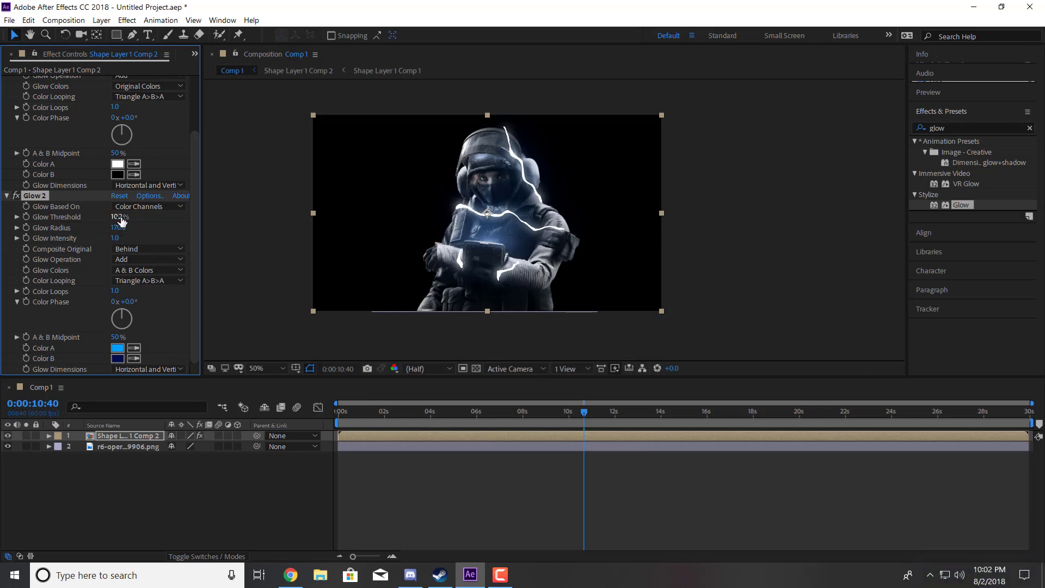
Try stronger glow values on the second Glow and settle on a Glow Radius of 172 and a Glow Threshold of 10%
drag(125, 229, 197, 221)
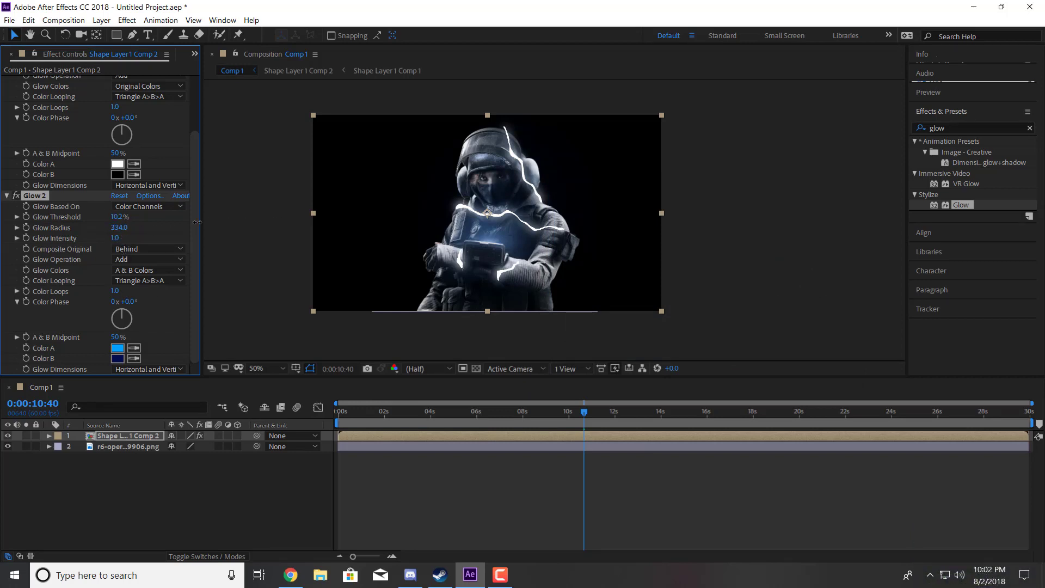
click(118, 228)
text(170)
key(Return)
drag(120, 220, 163, 219)
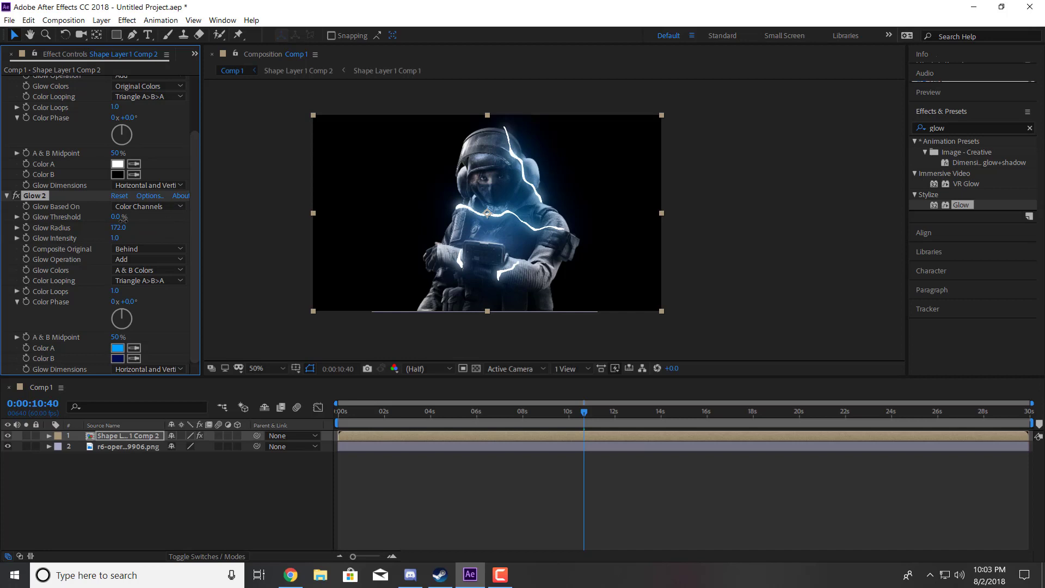
click(119, 216)
text(10)
key(Return)
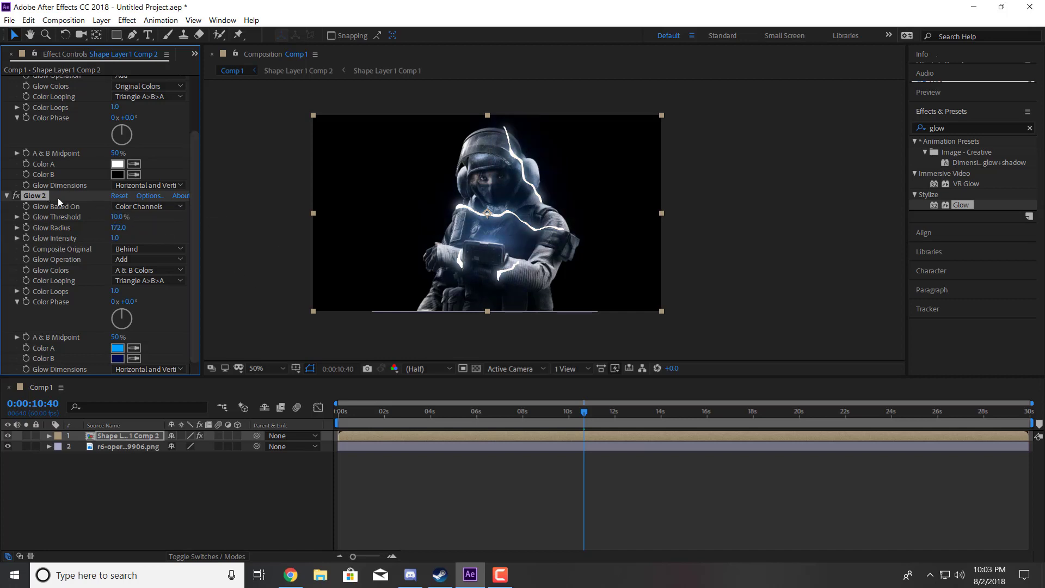
Try a lower Glow Radius on the first Glow effect and return it to 40
drag(194, 177, 193, 119)
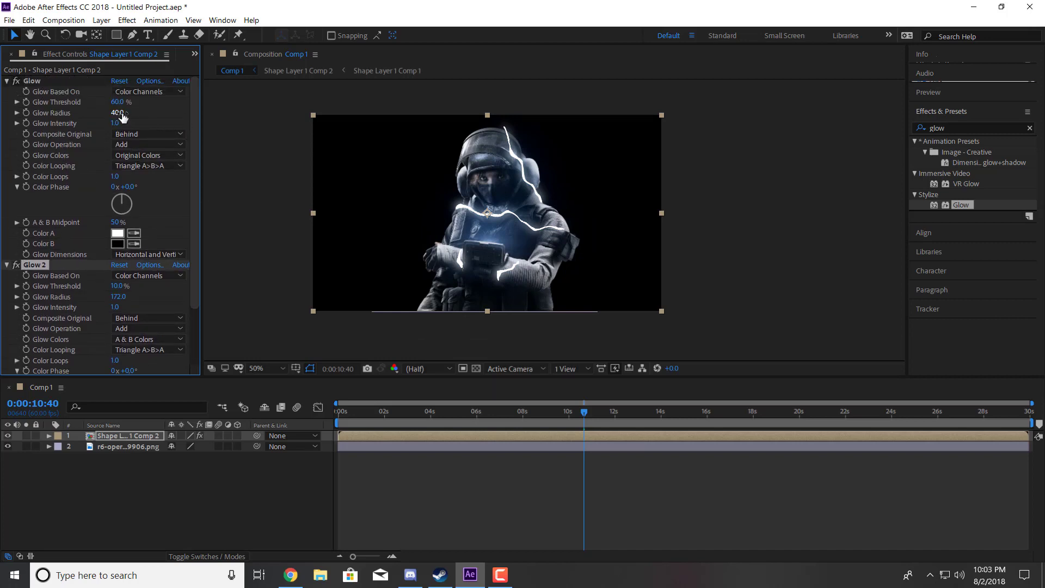
mouse_move(117, 112)
mouse_down()
mouse_move(102, 119)
mouse_move(113, 120)
mouse_up()
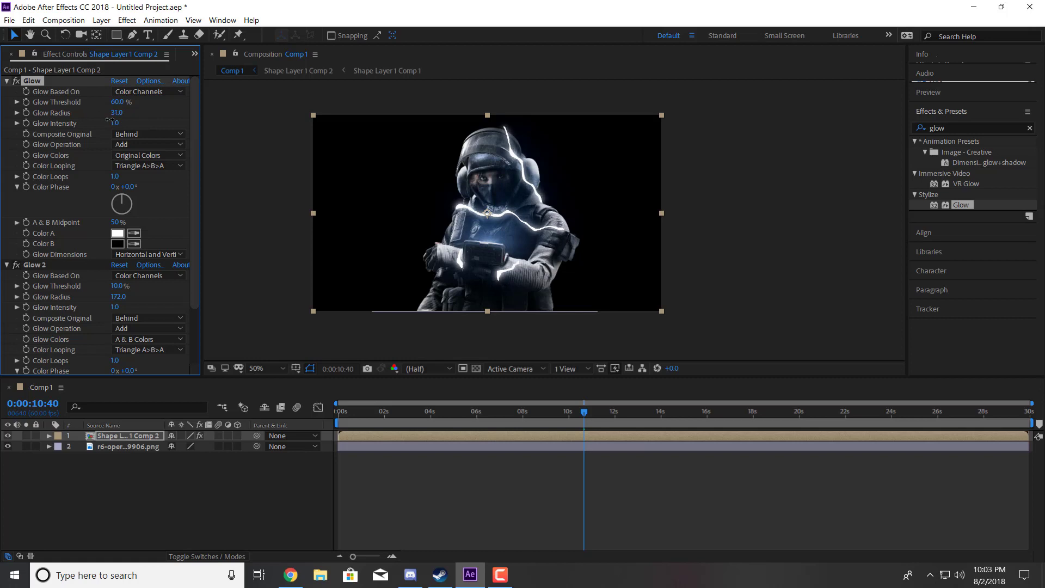
click(117, 113)
key(Return)
Try placing the second Glow above the first in the effect order and move it back below
drag(200, 145, 195, 204)
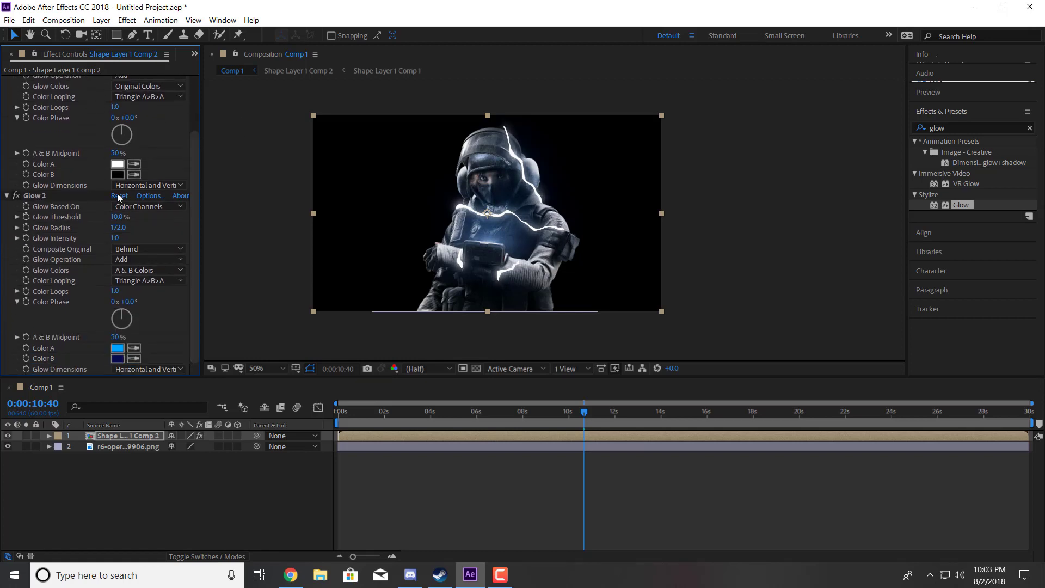
click(48, 195)
drag(72, 68, 70, 78)
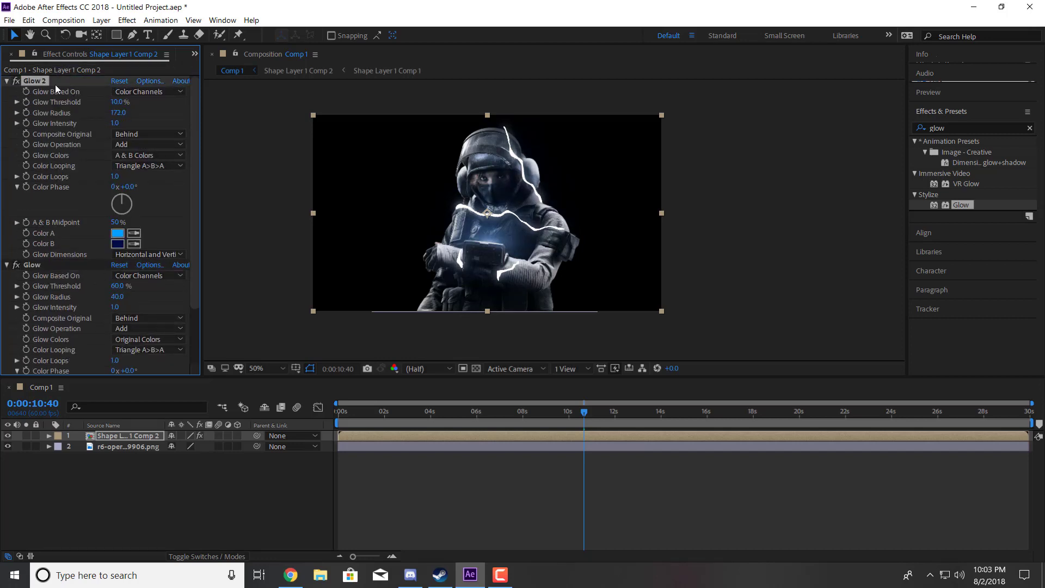
drag(78, 367, 77, 372)
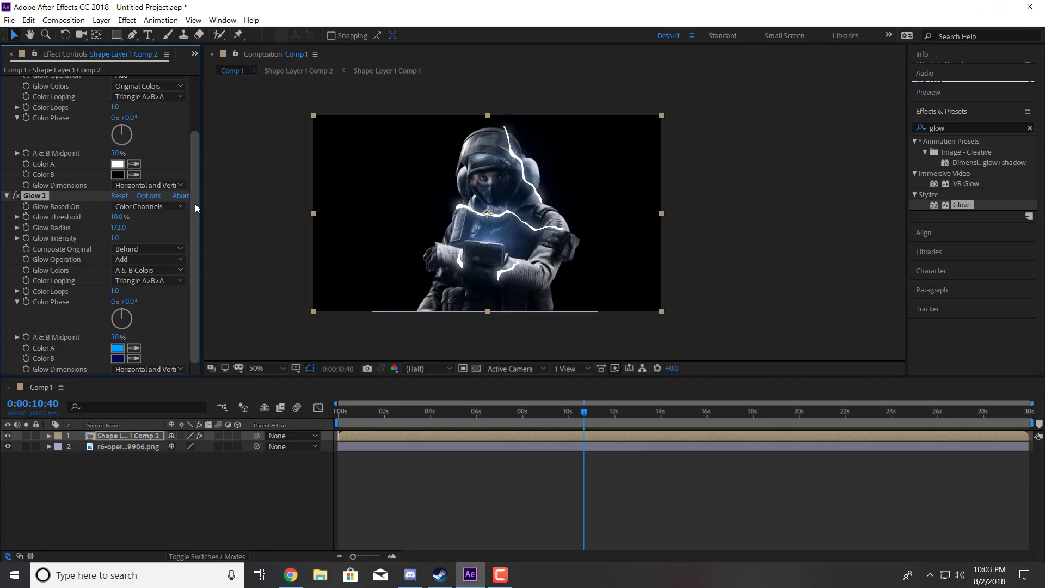
Try the lime green ABFF00 as Color A of the second Glow and discard the change
click(117, 348)
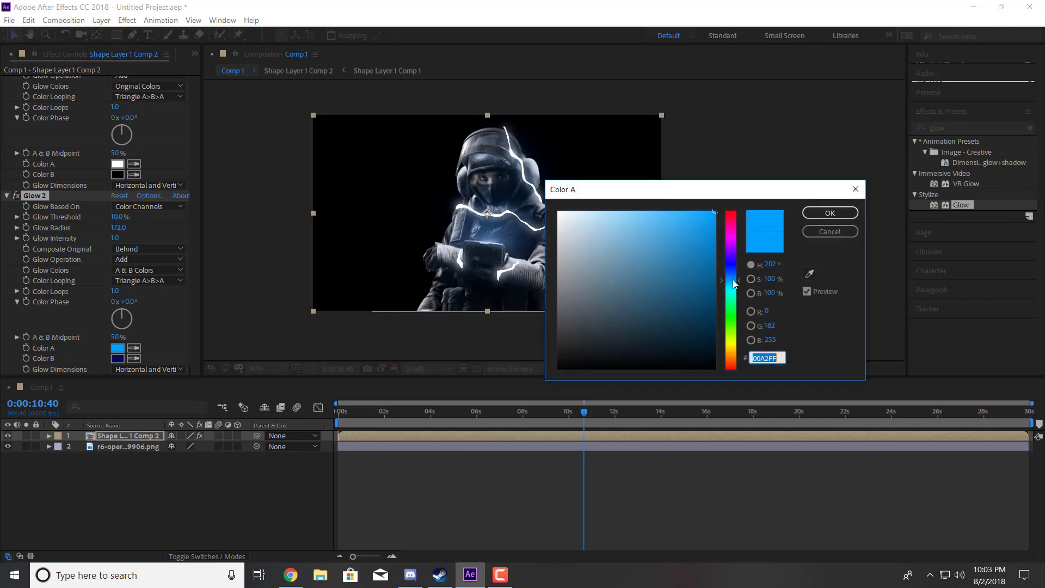
drag(733, 279, 743, 334)
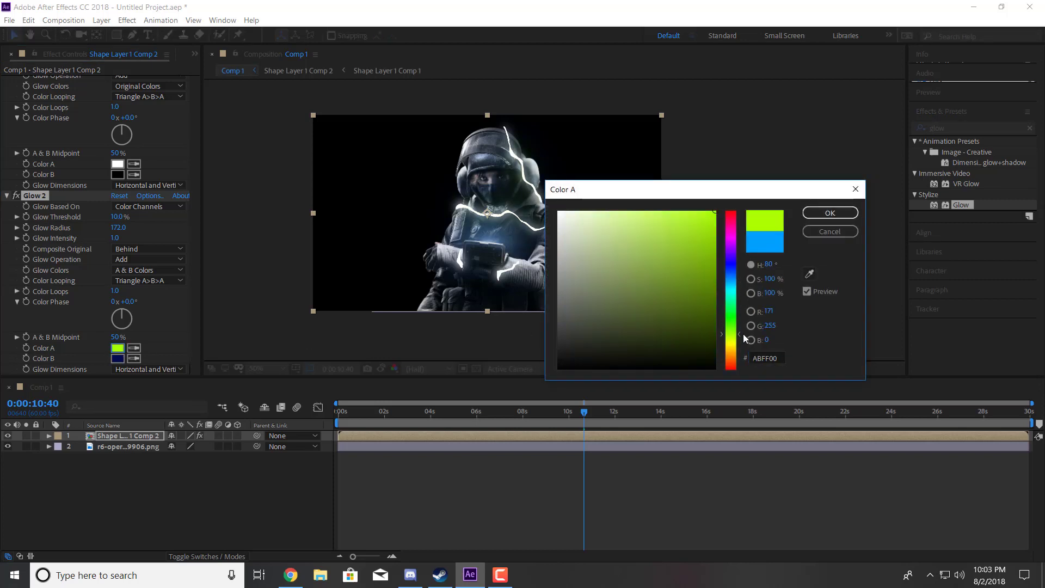
click(823, 229)
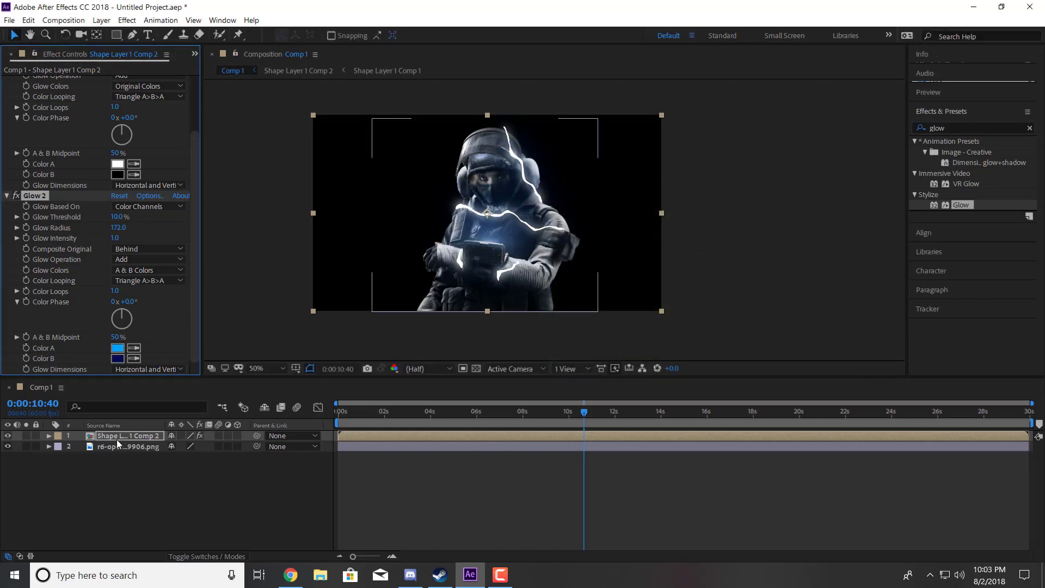
Hide the character image layer so only the glowing lines are shown
click(8, 446)
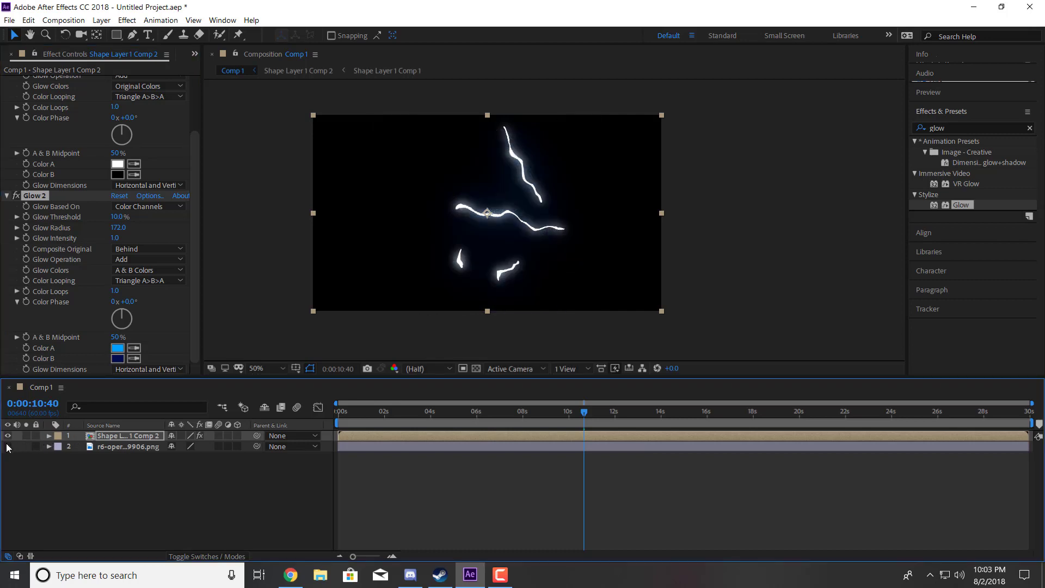
Lower the Glow Threshold of the second Glow effect to 0%
click(292, 457)
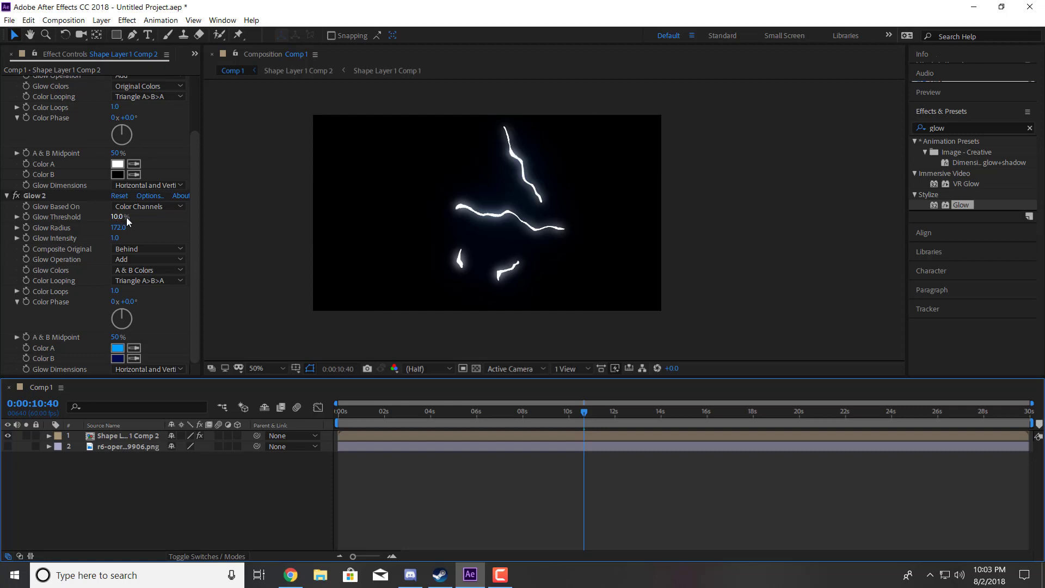
mouse_move(117, 217)
mouse_down()
mouse_move(95, 226)
mouse_move(122, 216)
mouse_move(106, 220)
mouse_up()
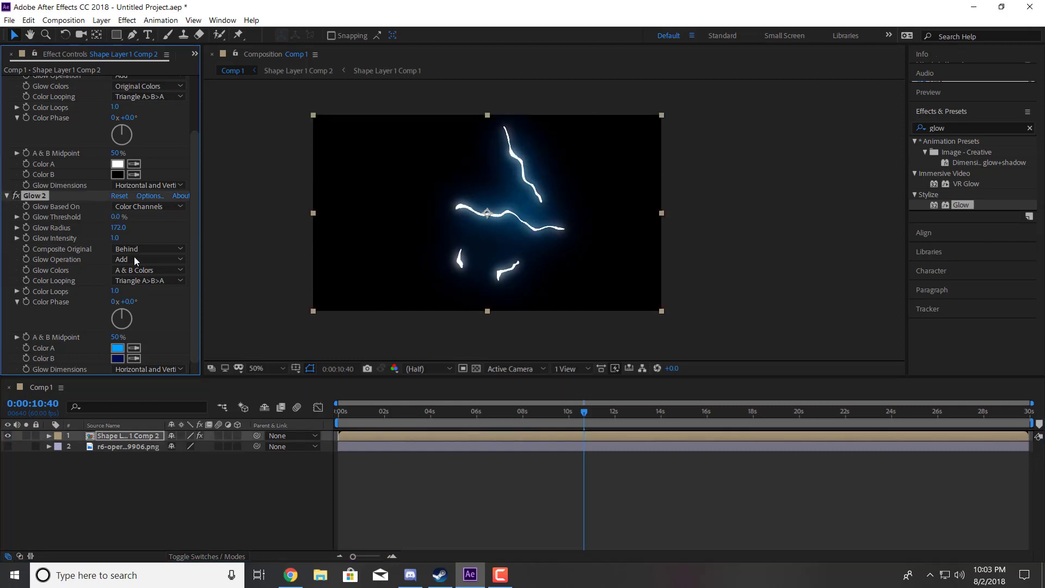
Show the character image layer to inspect the blue glow over it up close, and hide the layer again
click(8, 446)
click(61, 467)
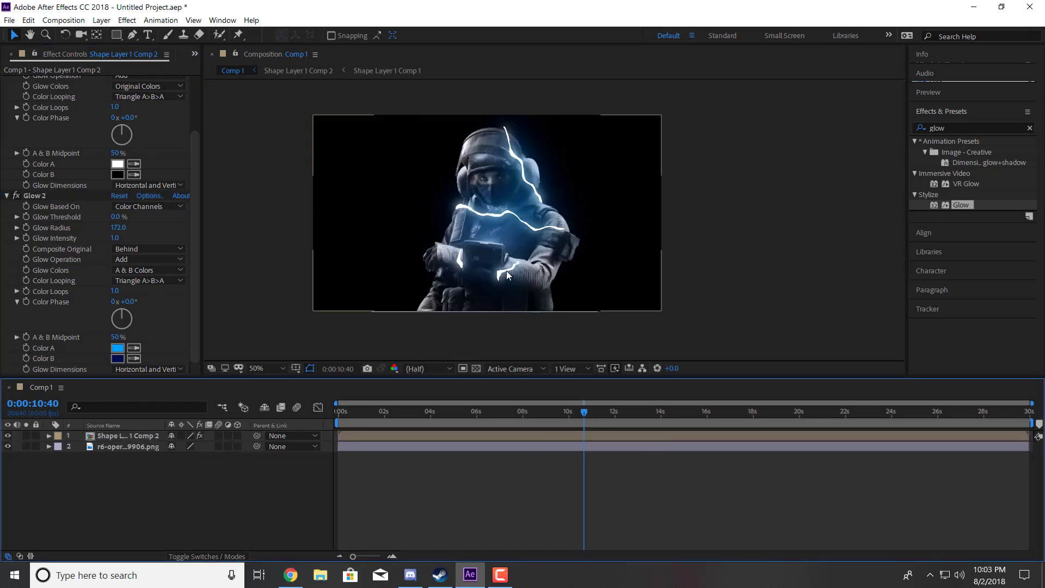
scroll(480, 253, up, 1)
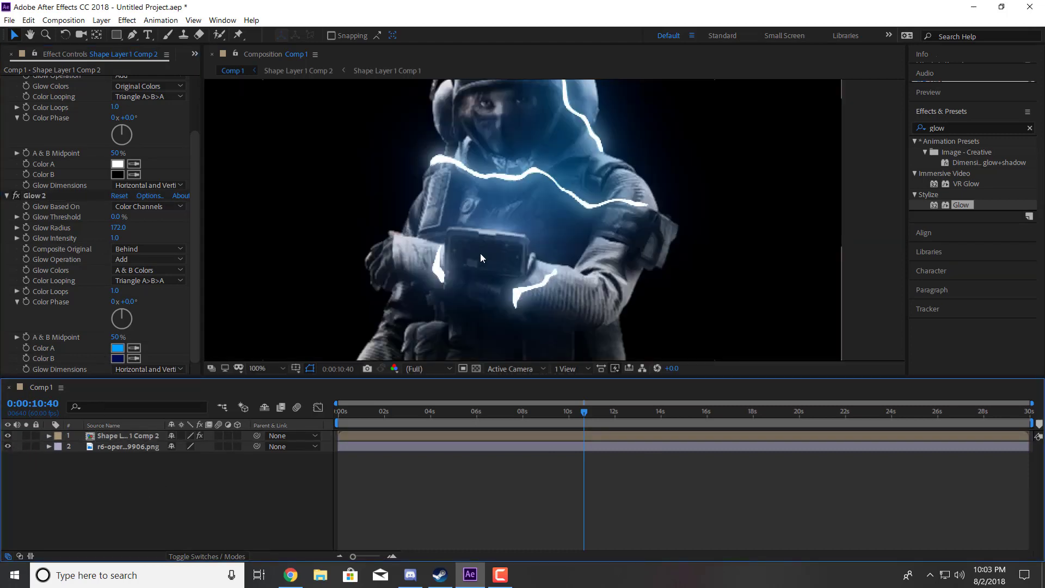
scroll(480, 253, down, 1)
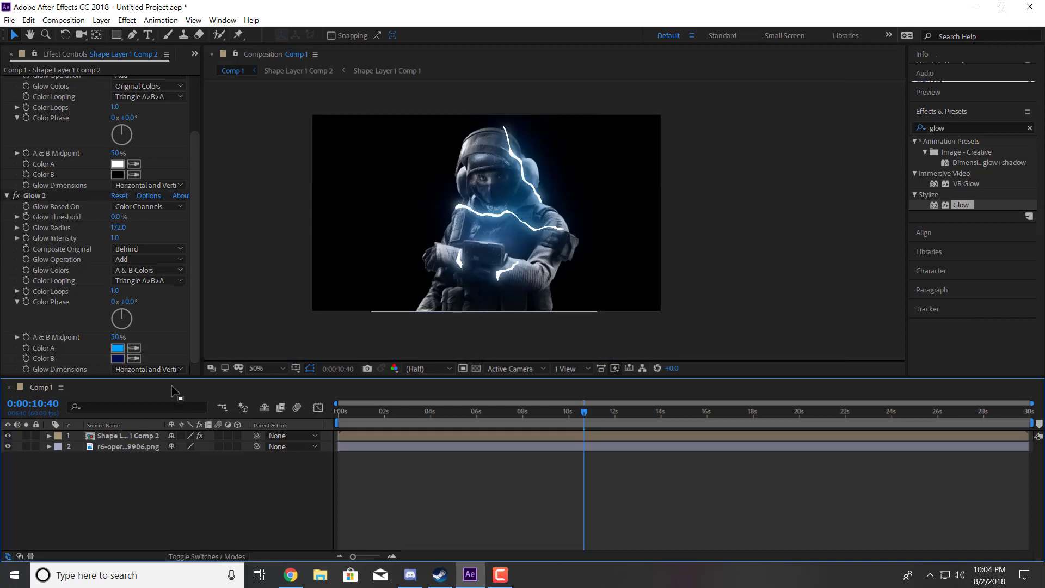
click(7, 447)
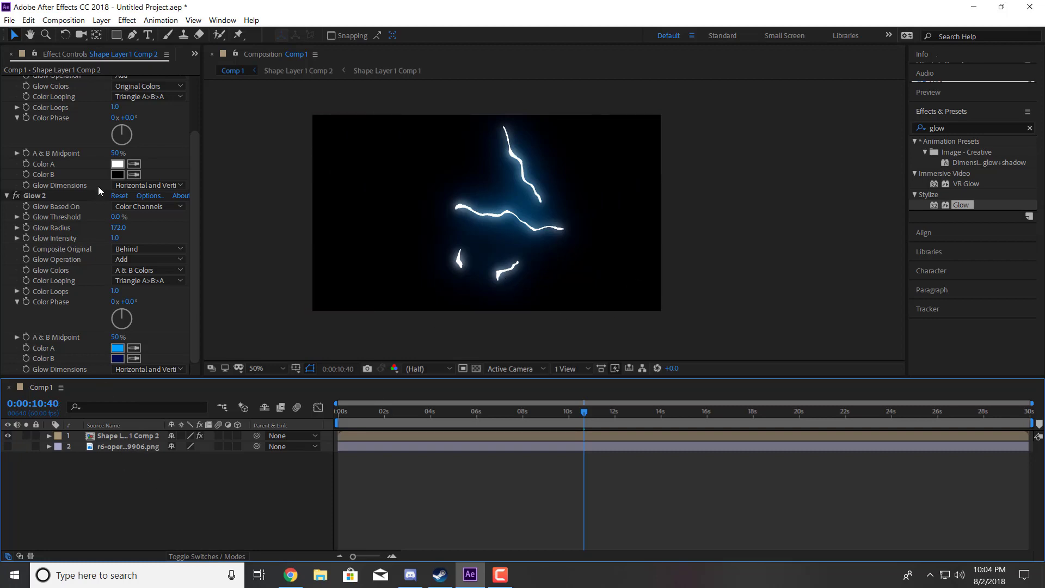
Add Comp 1 to the render queue and set its output to the AVI file Comp 1 in the Pictures folder
click(57, 20)
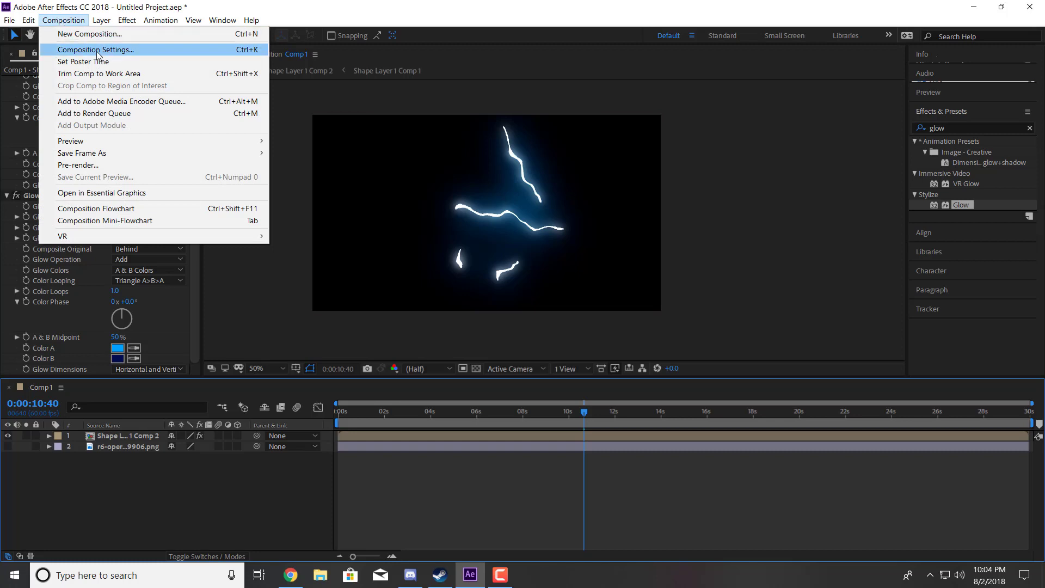
click(112, 114)
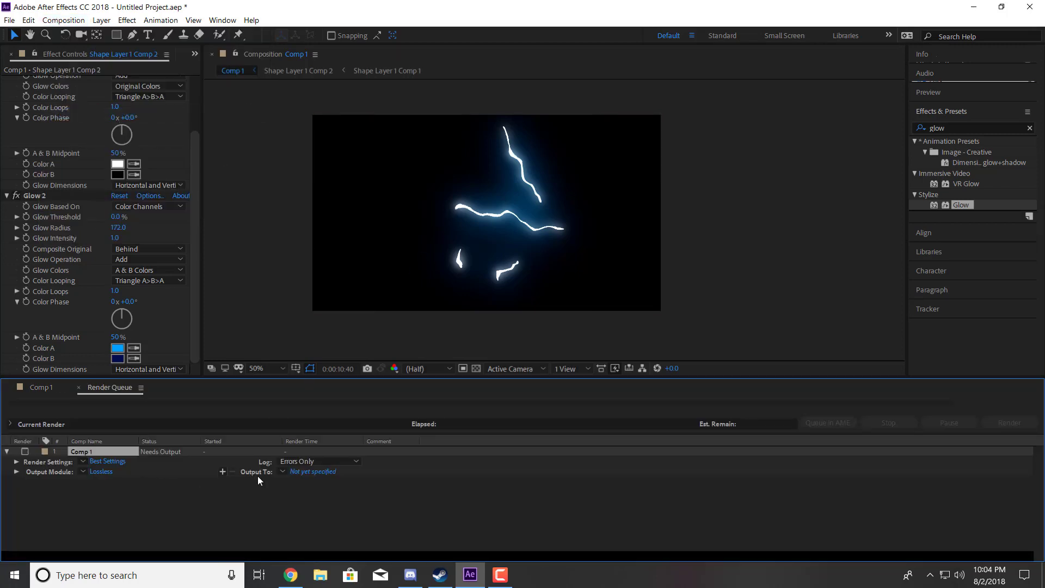
click(310, 472)
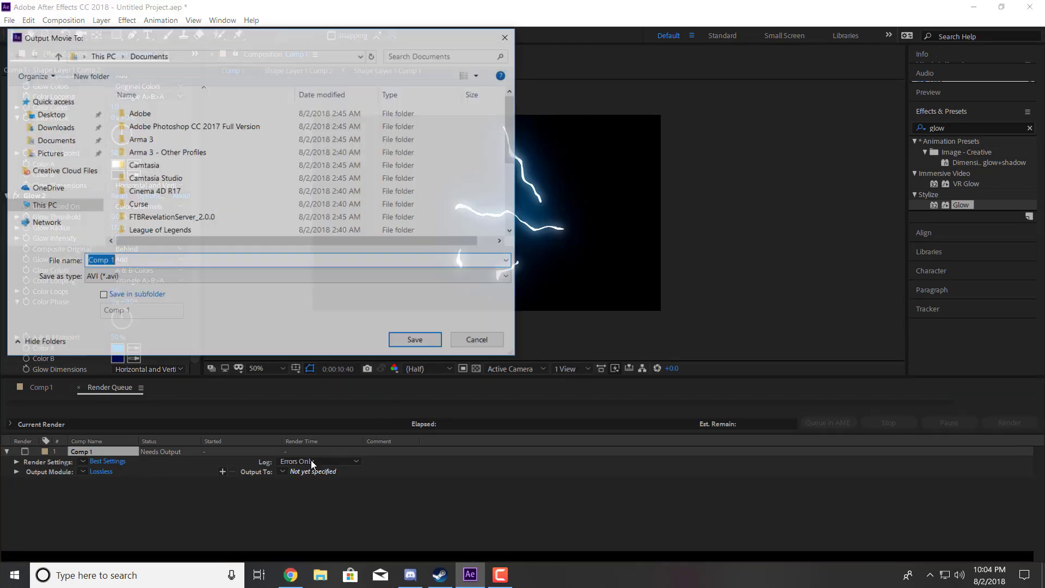
click(48, 153)
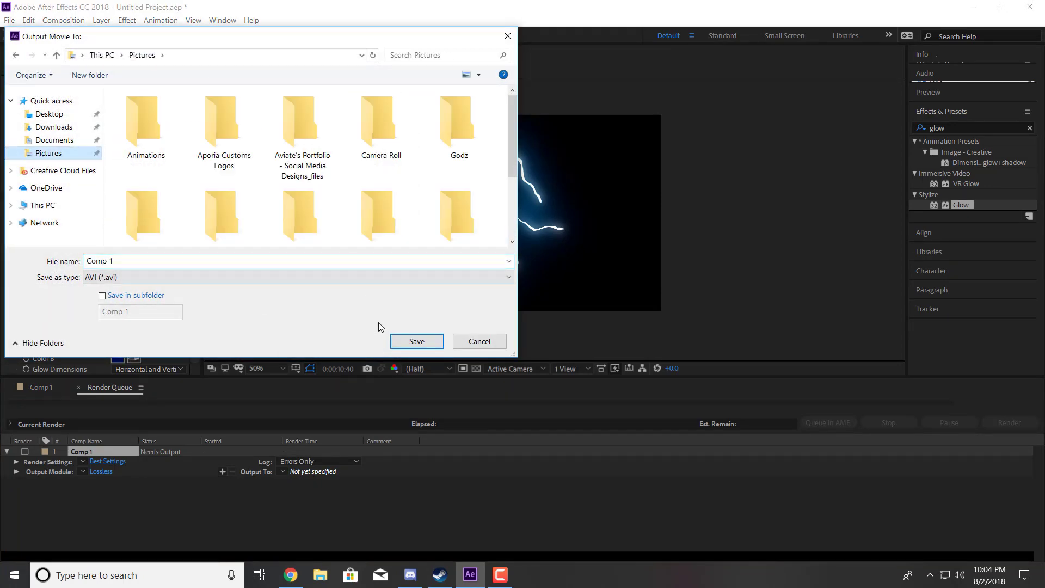
click(434, 344)
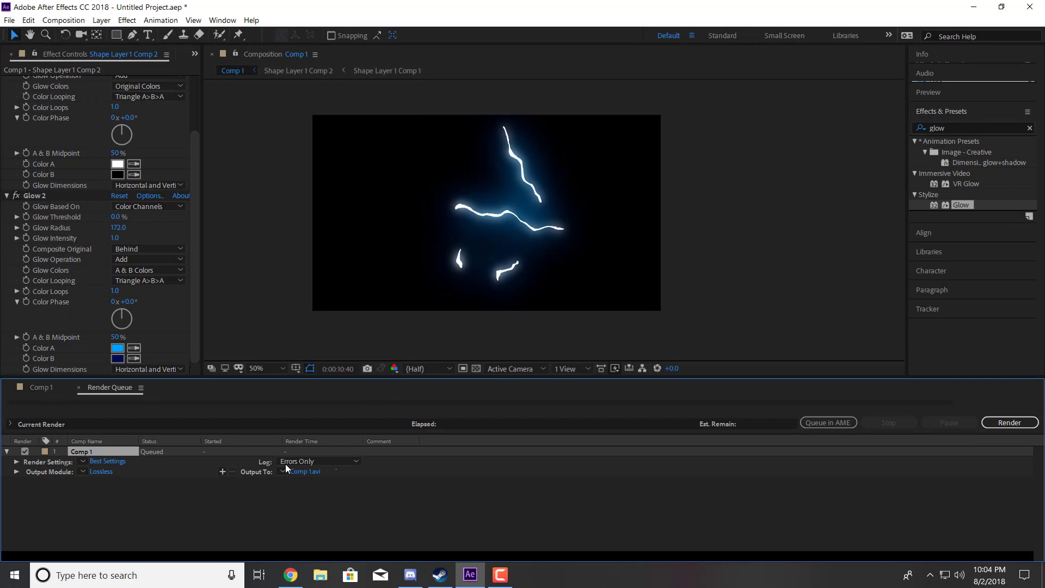
Try RGB + Alpha channels with audio output off in the queued render's output module settings, keeping the AVI format
click(109, 472)
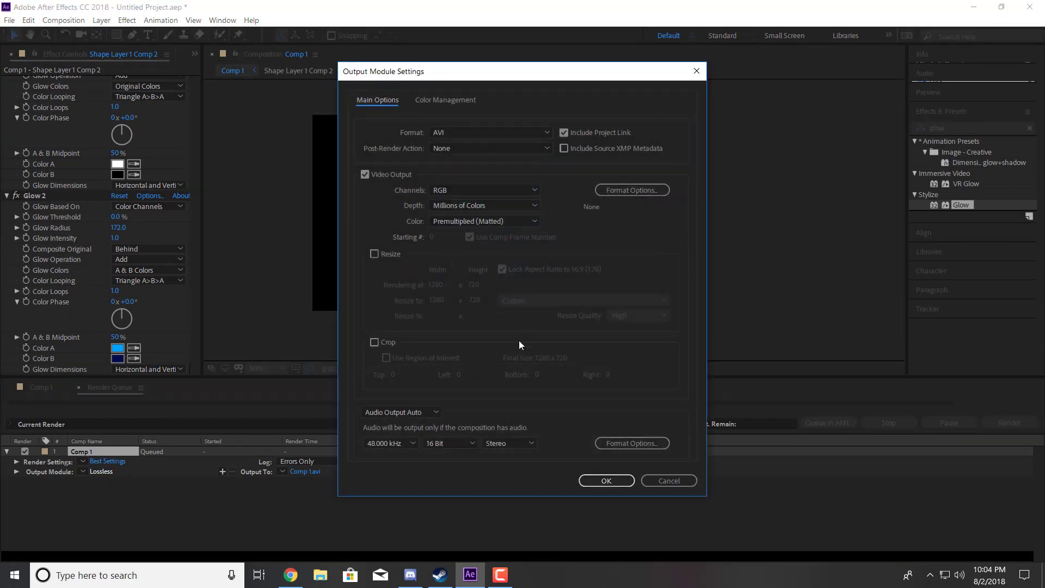
click(491, 216)
click(495, 220)
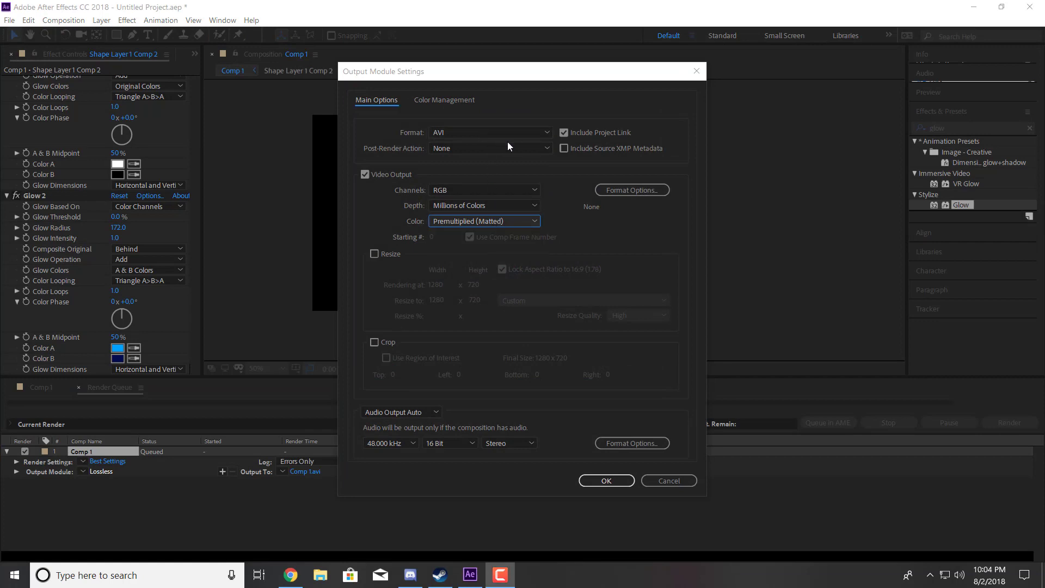
click(503, 191)
click(478, 231)
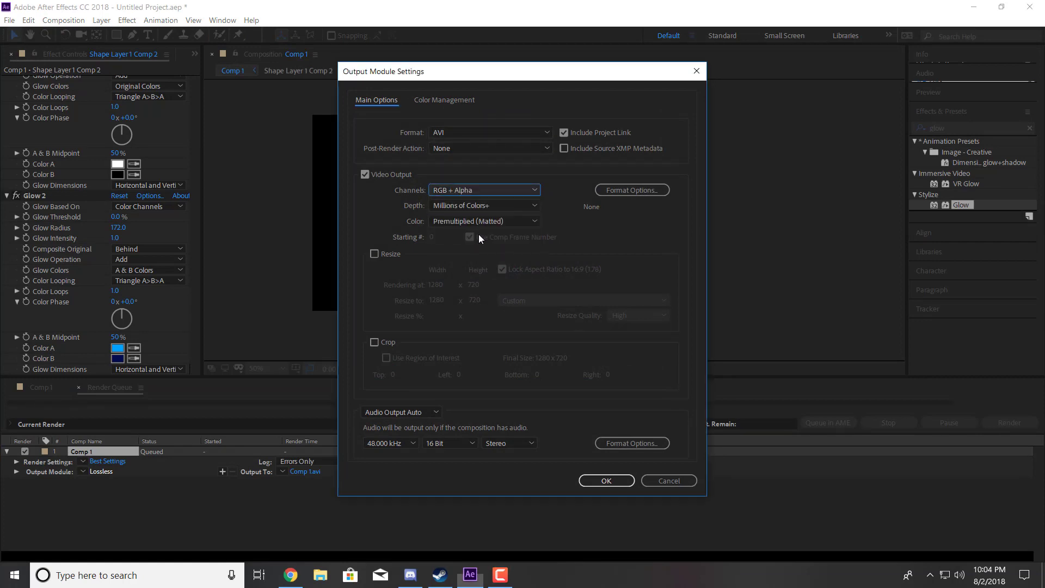
click(491, 137)
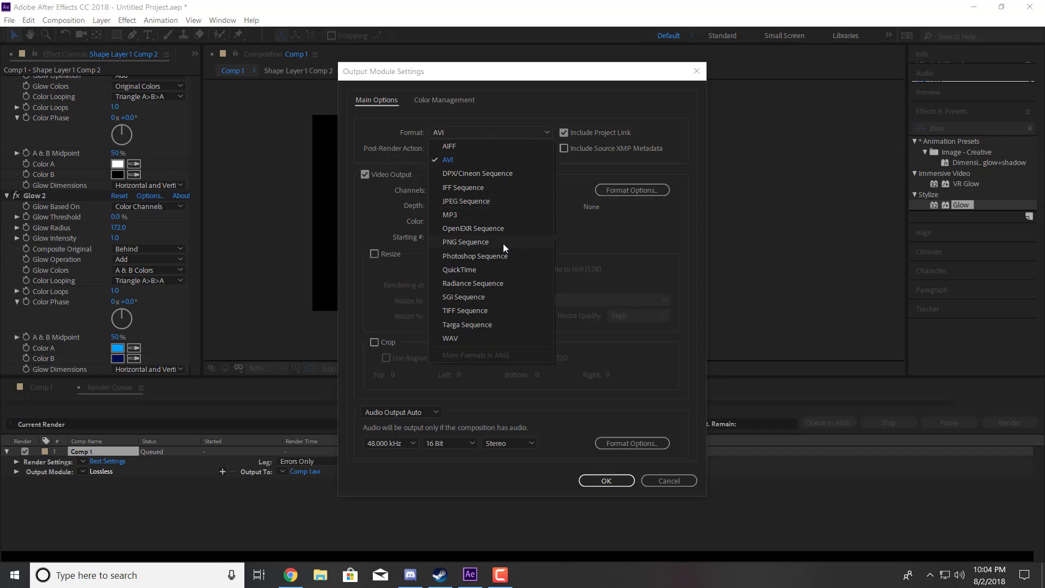
click(520, 126)
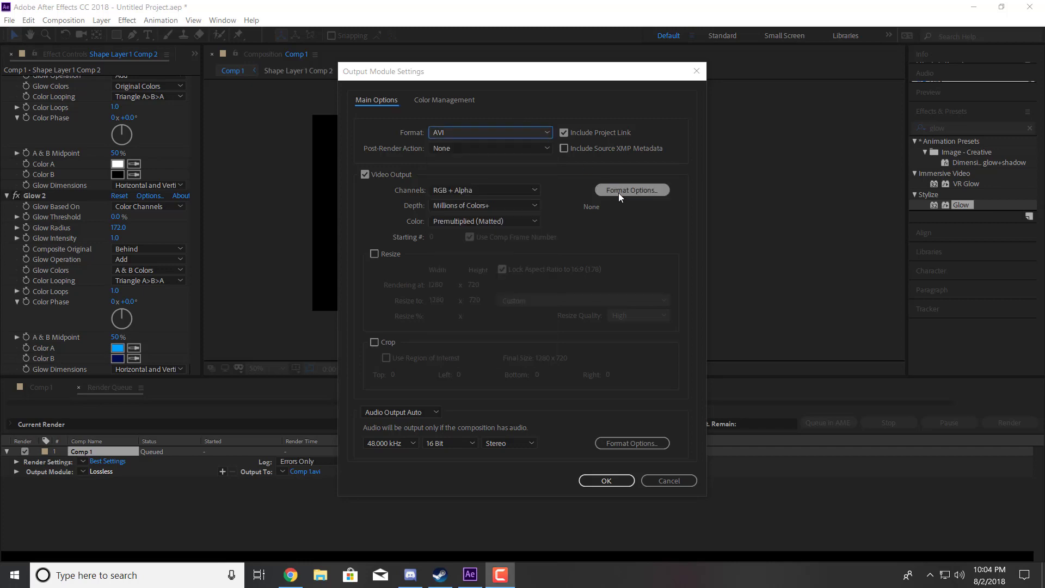
click(401, 412)
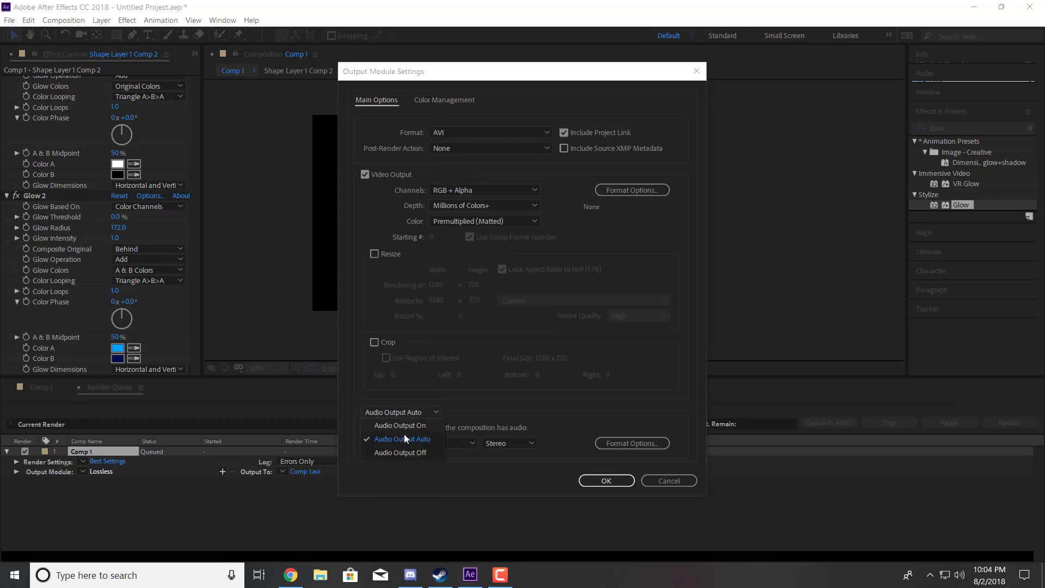
click(401, 453)
Examine the available video codecs in the AVI format options and leave without changing the codec
click(631, 187)
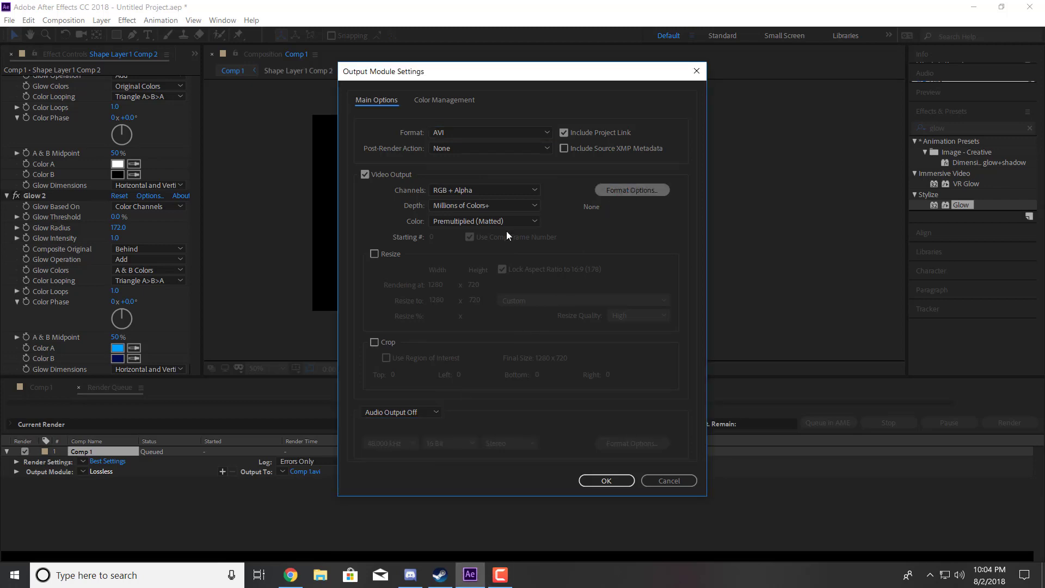
click(346, 103)
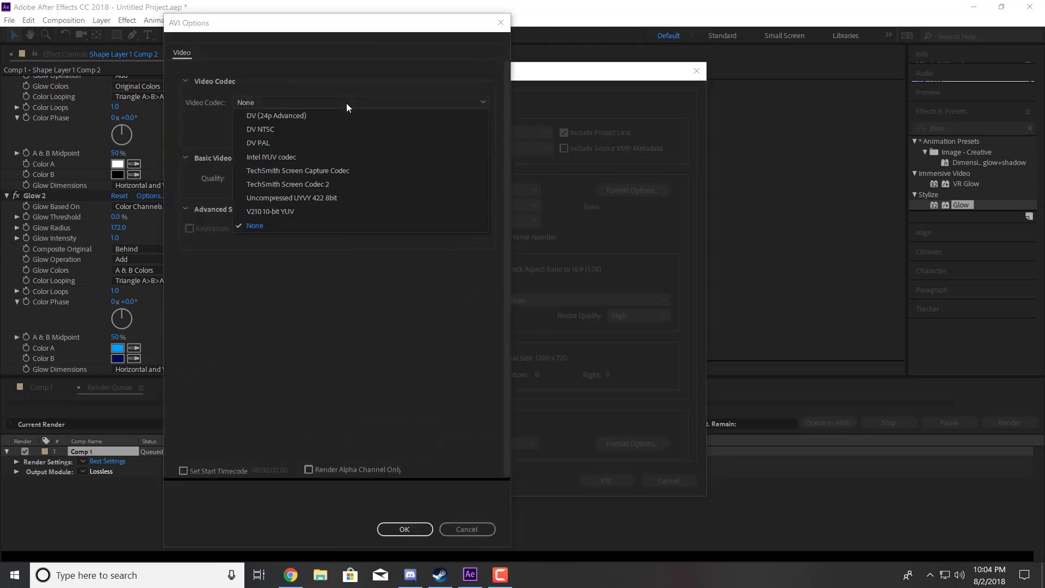
click(346, 102)
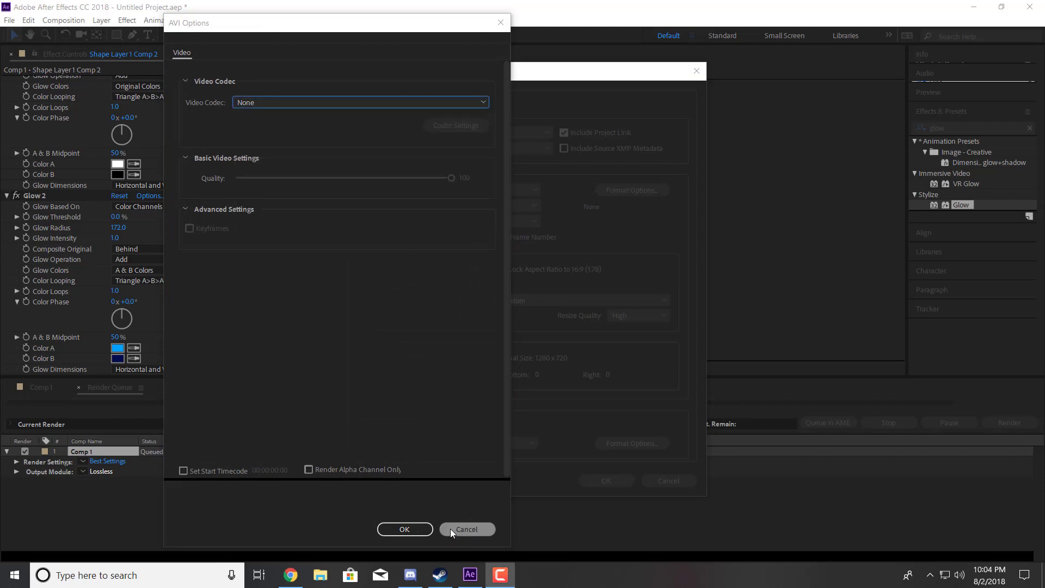
click(455, 528)
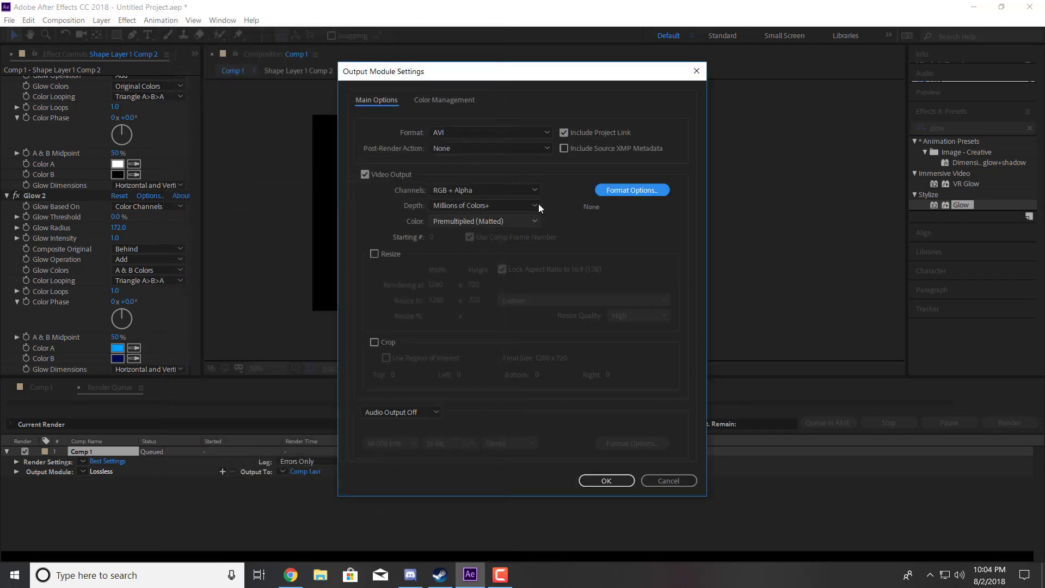
Try PNG Sequence as the output format, check its compression choices, and discard the output module changes
click(486, 132)
click(487, 133)
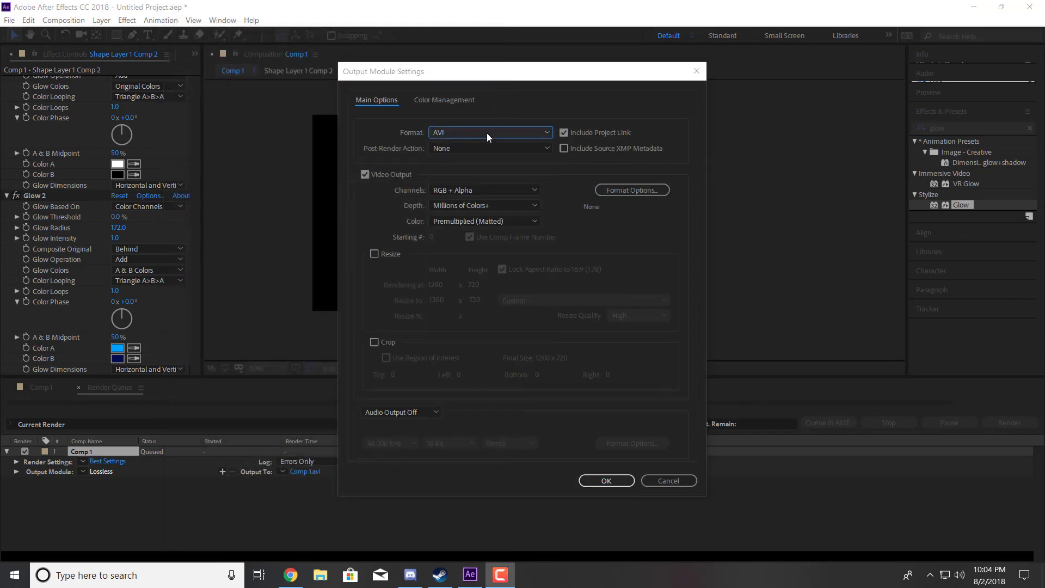
click(487, 132)
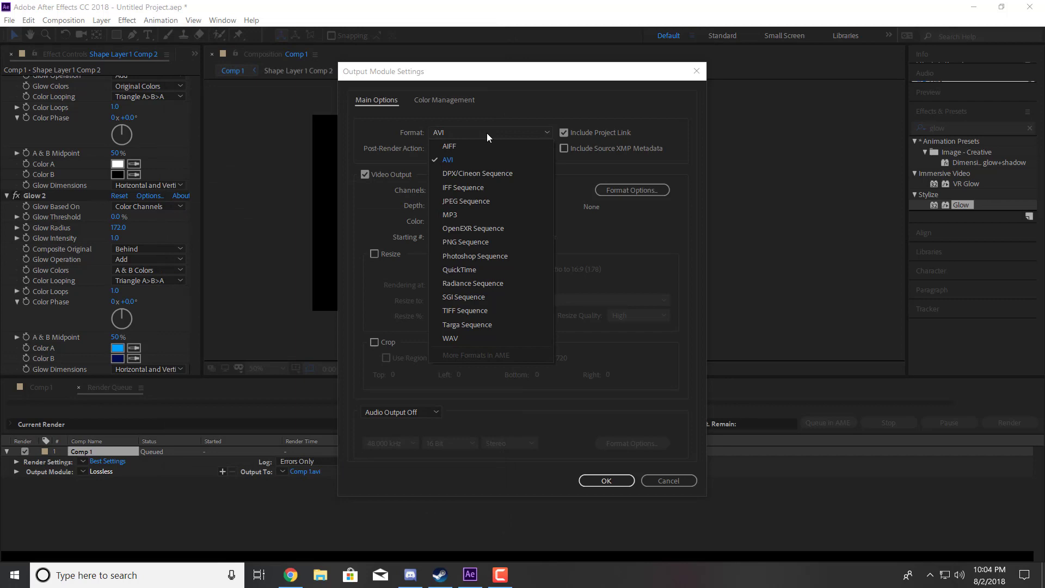
click(499, 240)
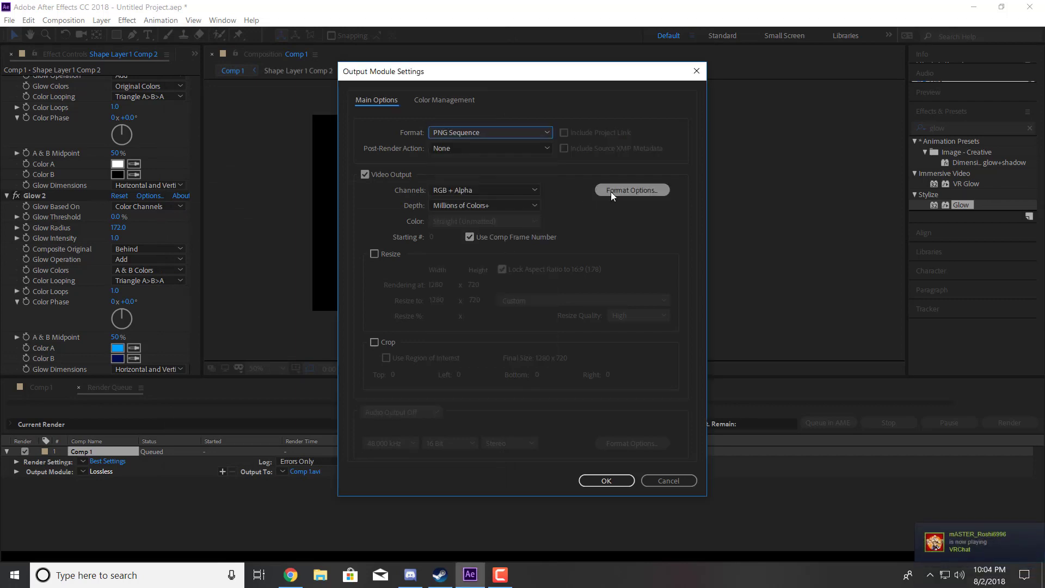
click(612, 190)
click(546, 276)
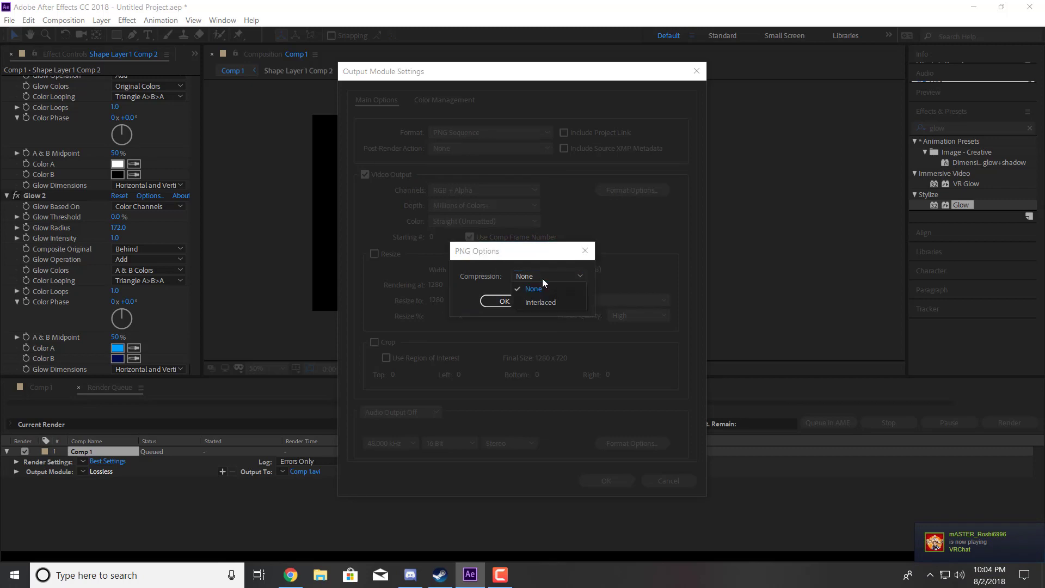
click(545, 279)
click(563, 302)
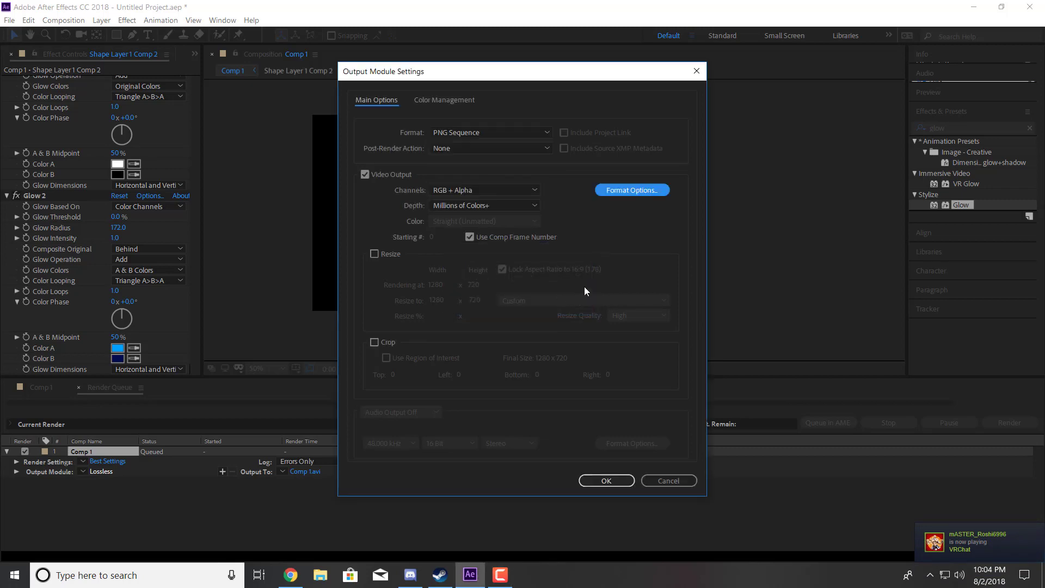
click(667, 481)
click(60, 386)
right_click(101, 472)
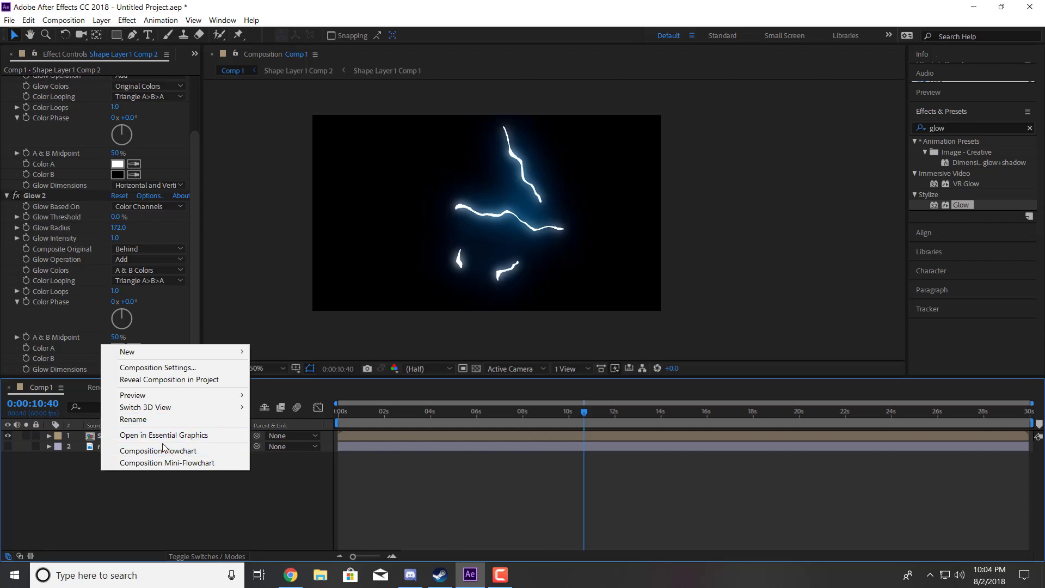
right_click(96, 439)
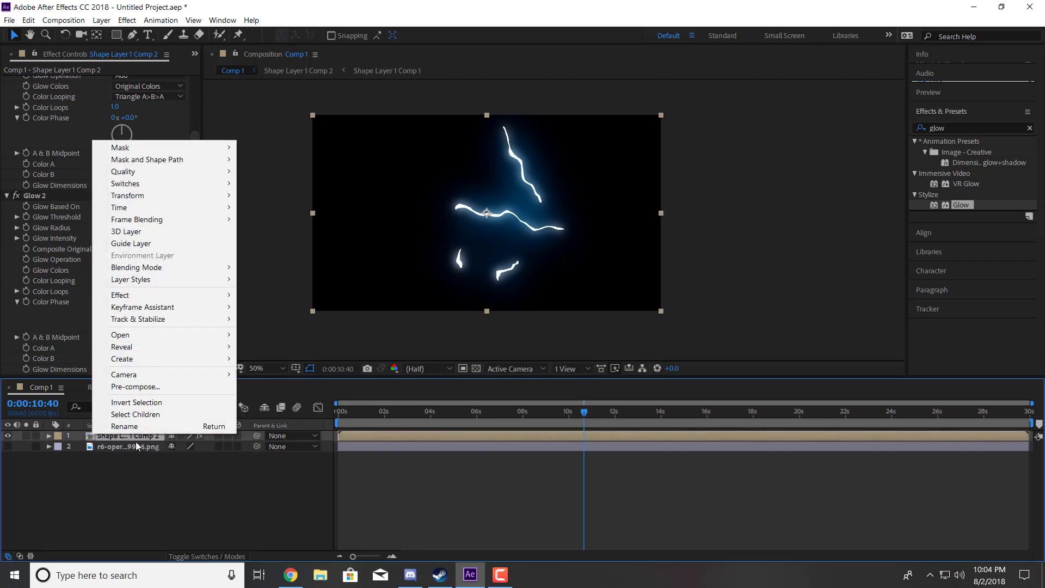
click(148, 473)
Save the current frame of Comp 1 to the render queue as a Photoshop still file
click(63, 20)
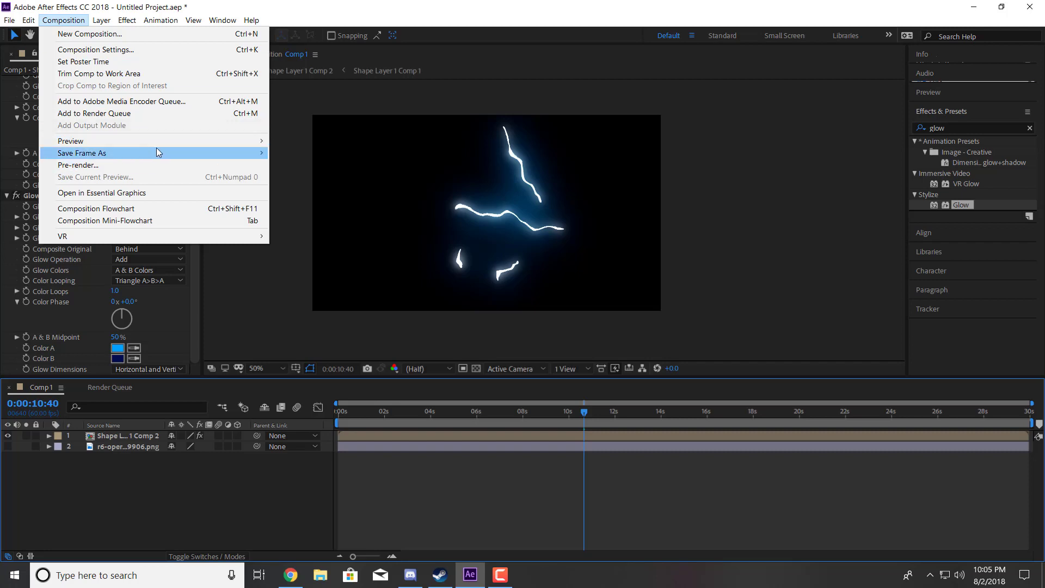
mouse_move(227, 158)
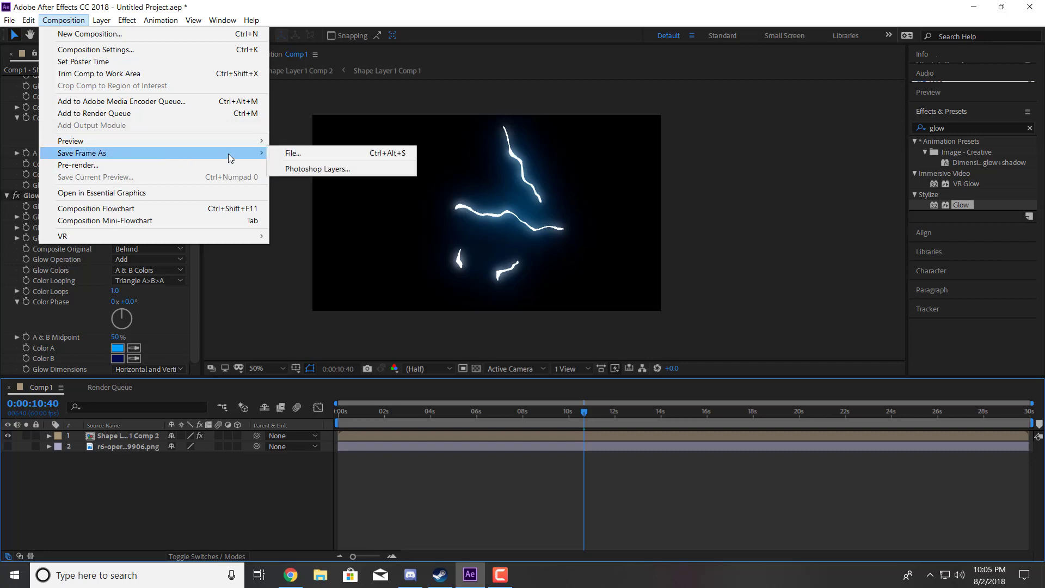
click(299, 152)
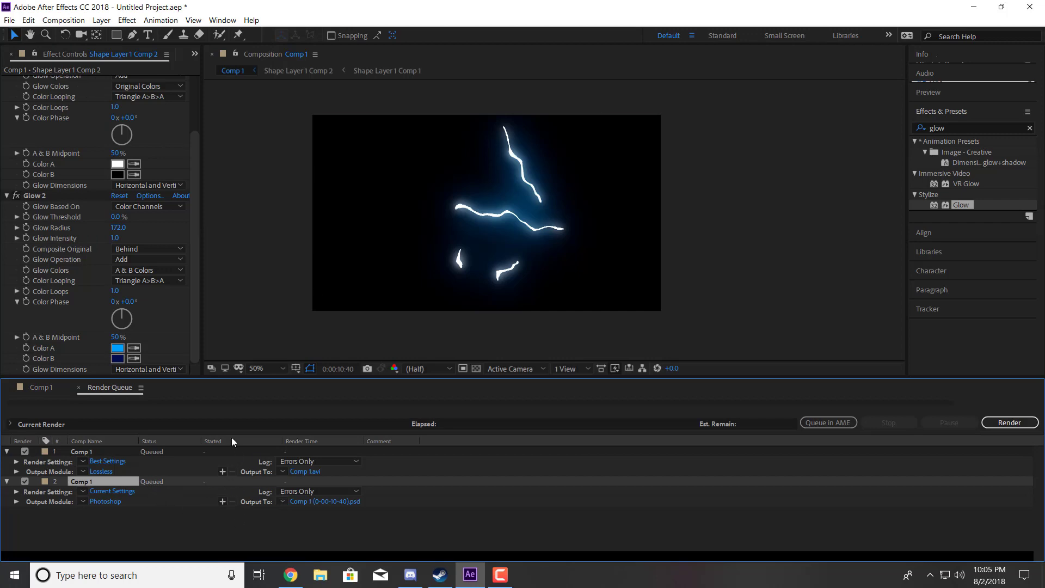
Add the current frame of Comp 1 to the render queue again as a still image file
click(36, 388)
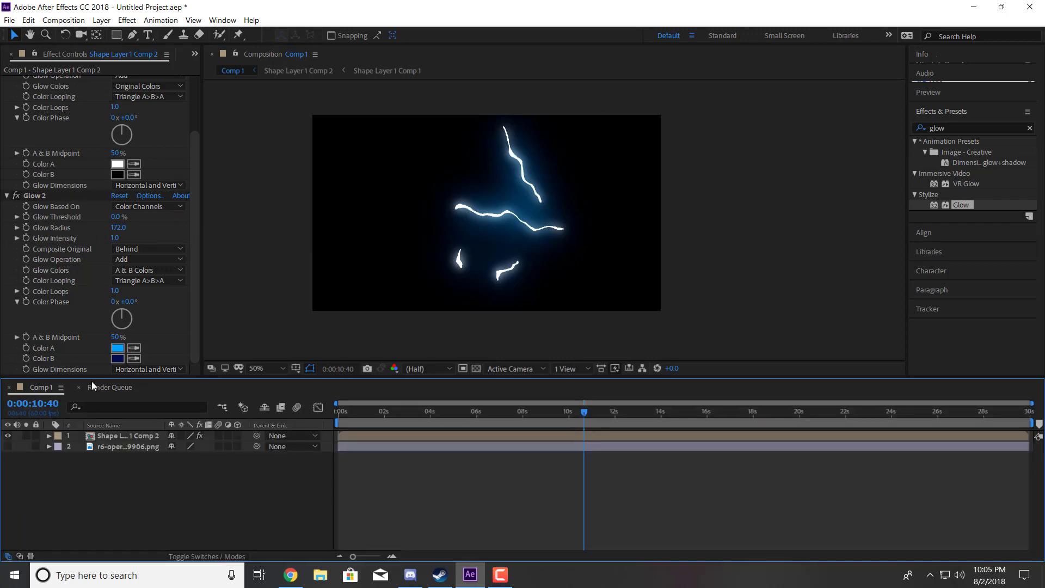
click(63, 20)
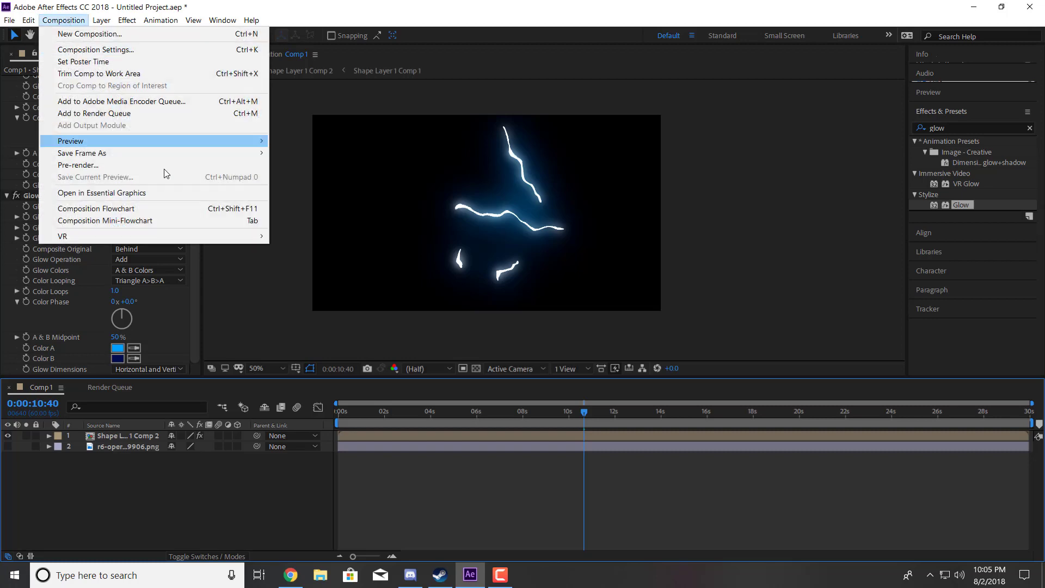
mouse_move(251, 155)
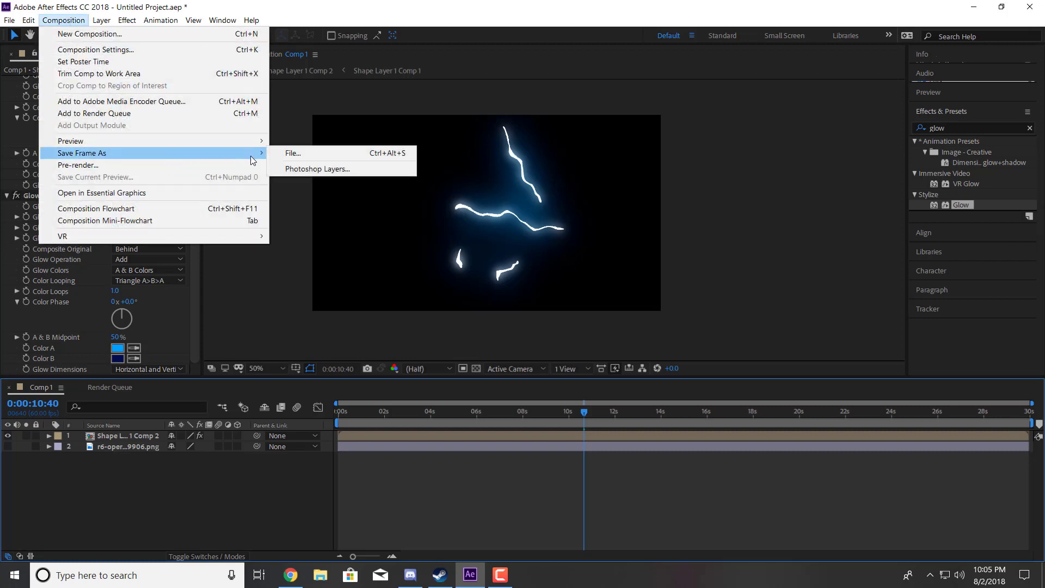
click(302, 155)
Set the newest queued frame's output module to PNG Sequence with RGB + Alpha channels
click(105, 531)
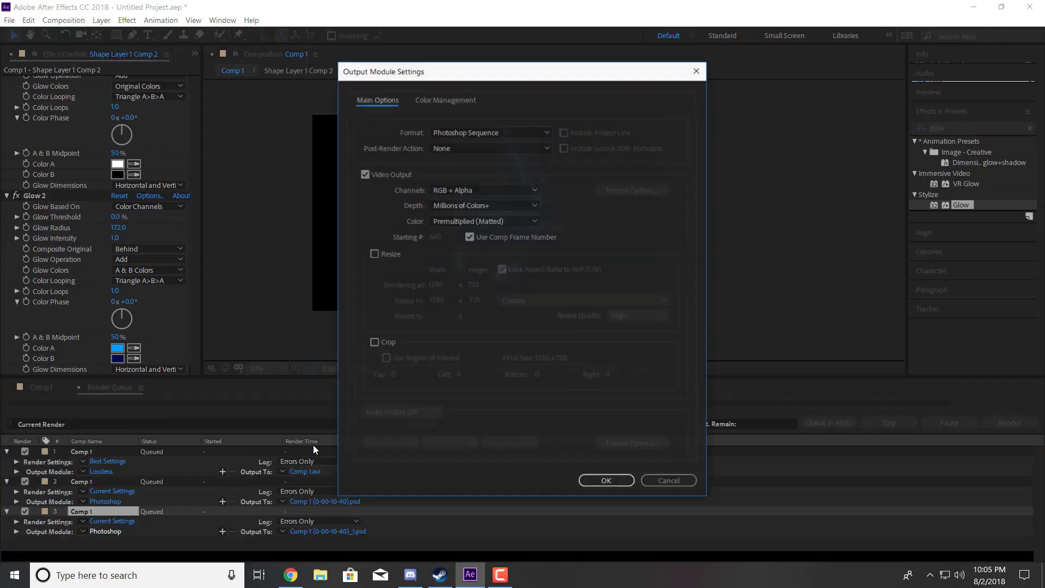
click(510, 132)
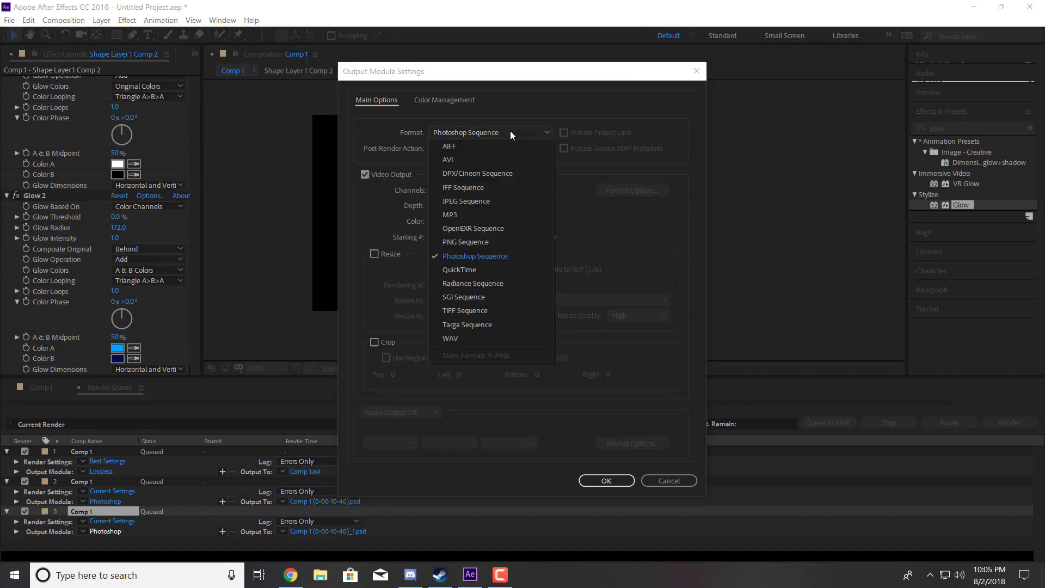
click(497, 241)
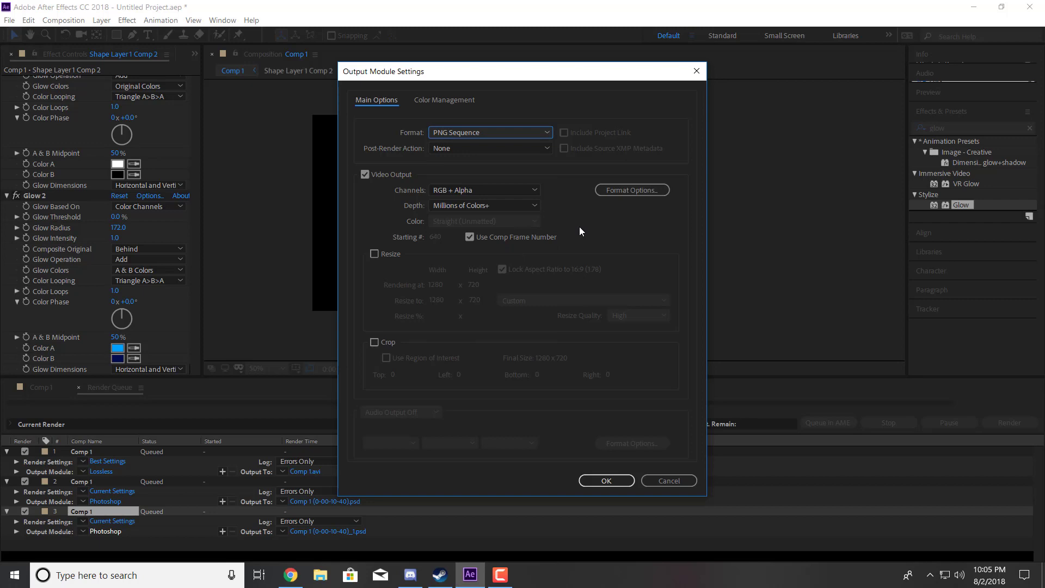
click(498, 191)
click(498, 190)
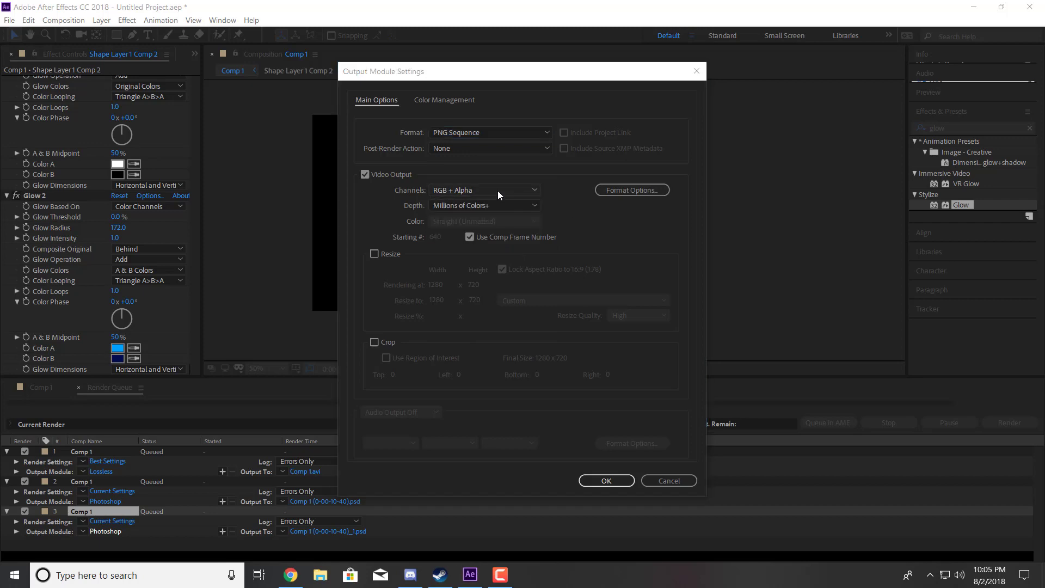
click(613, 486)
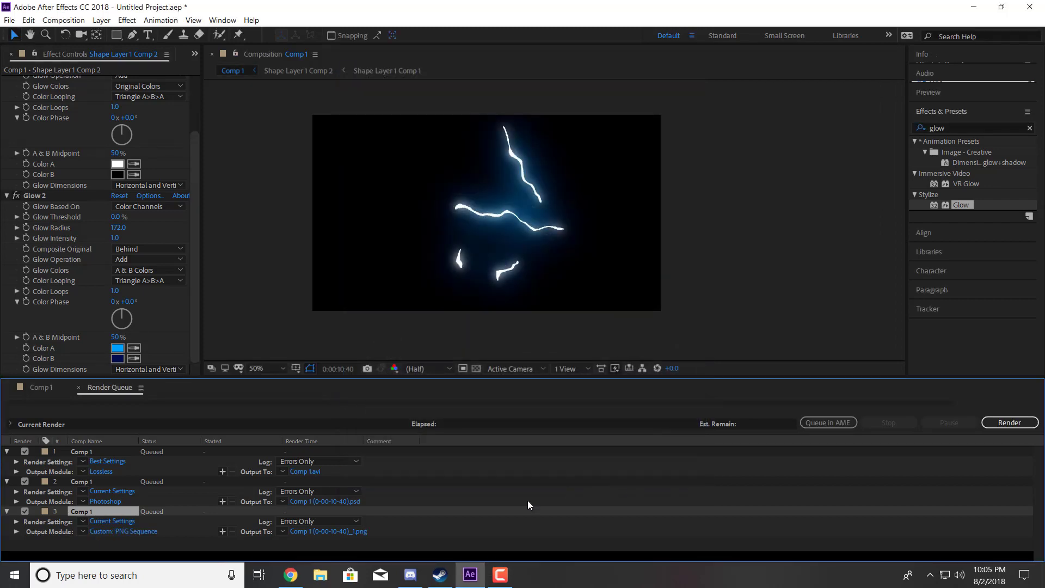
Set the queued PNG frame's output to the Pictures folder under the file name lightningstock
click(351, 532)
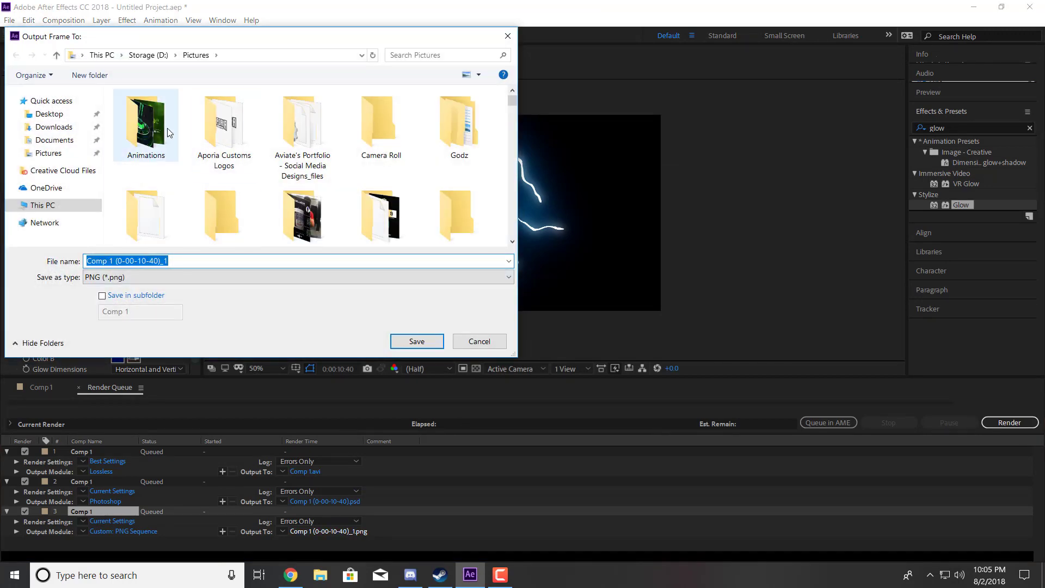
scroll(299, 180, down, 10)
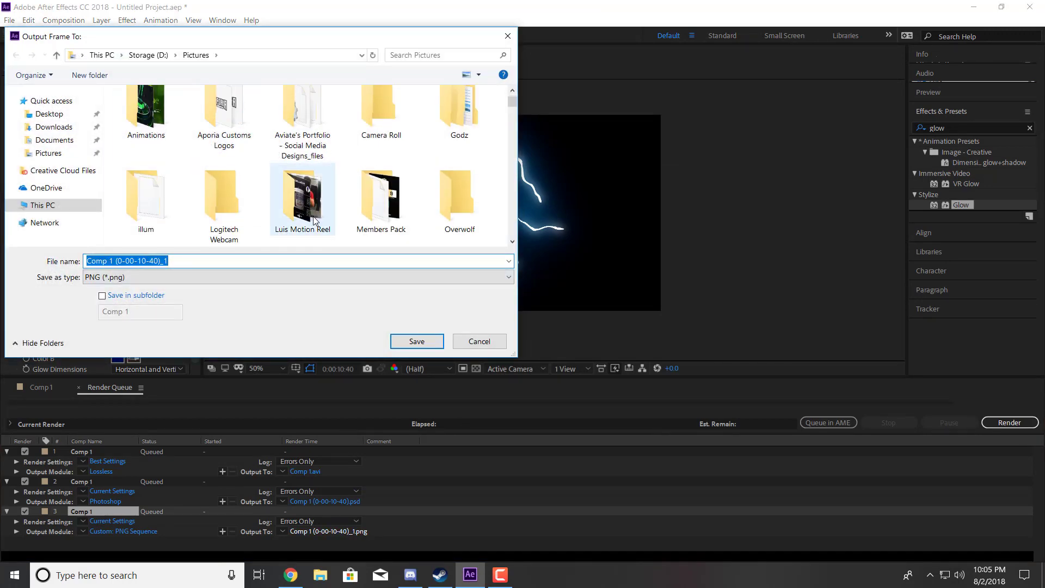
text(lightningstock)
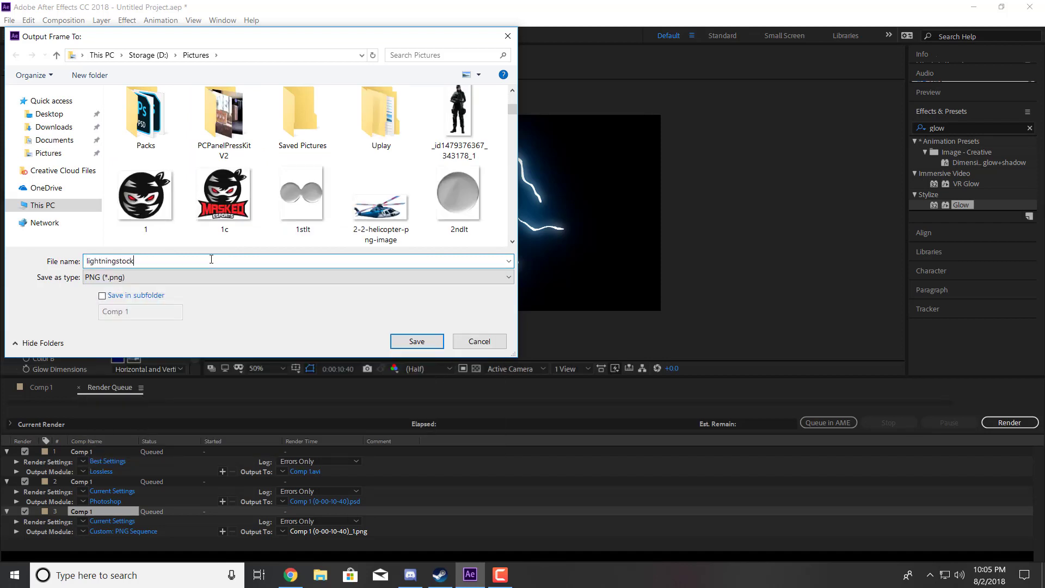
key(Return)
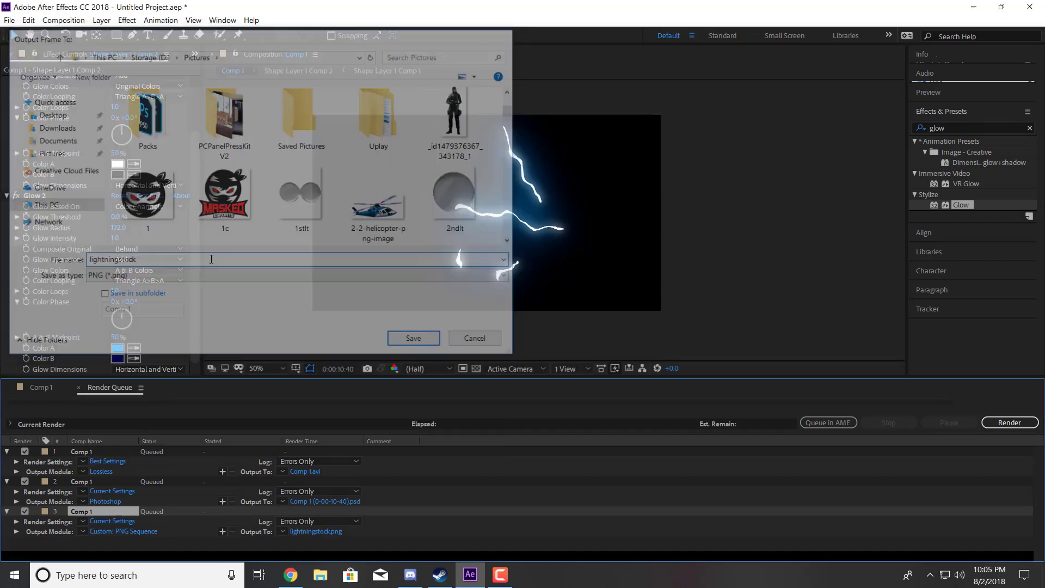
Switch to File Explorer and search the Pictures folder for "lightning", shortening the search term to "light"
click(320, 575)
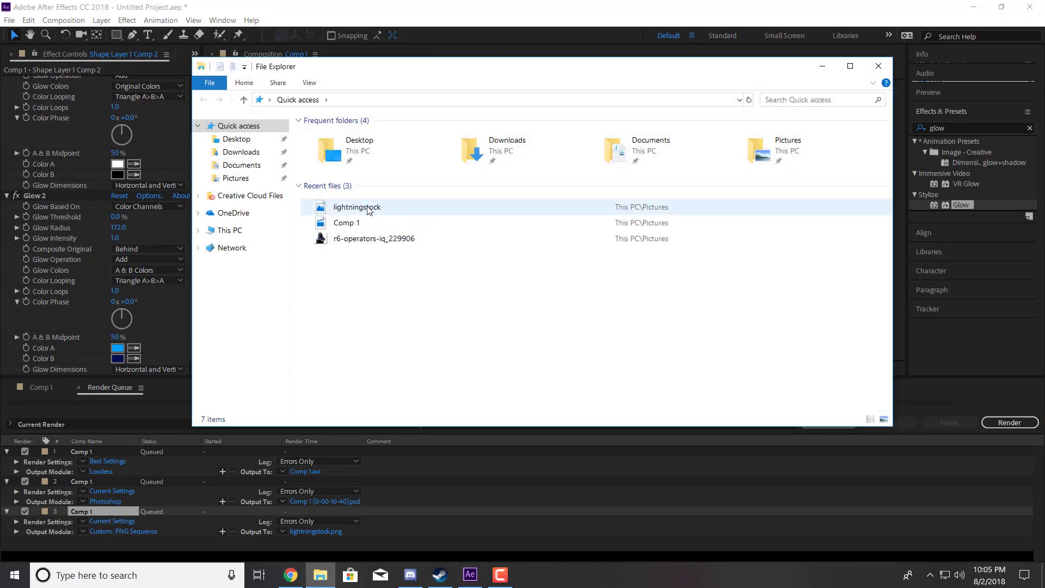
click(236, 178)
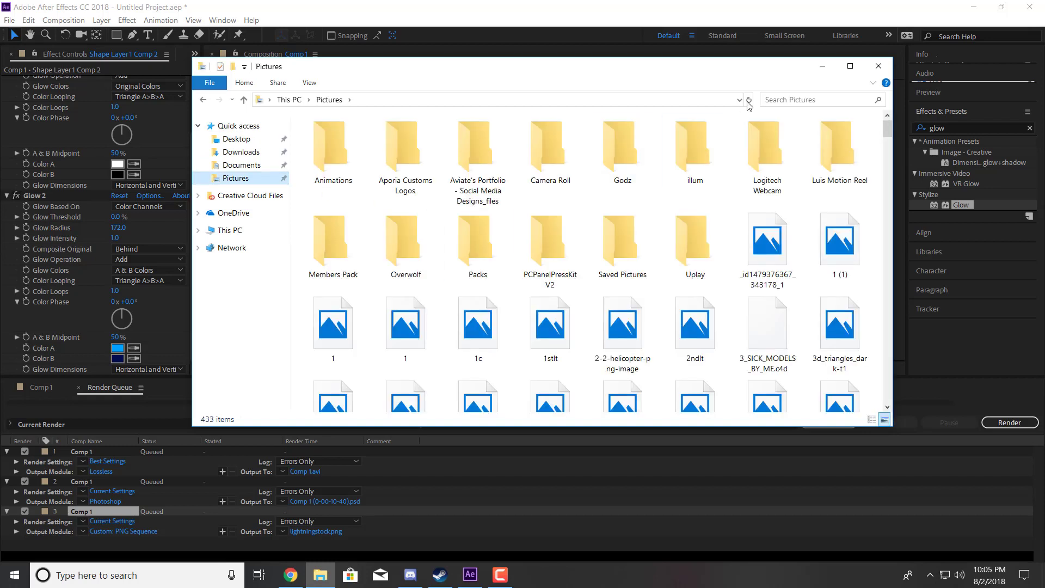
click(783, 98)
text(lightning)
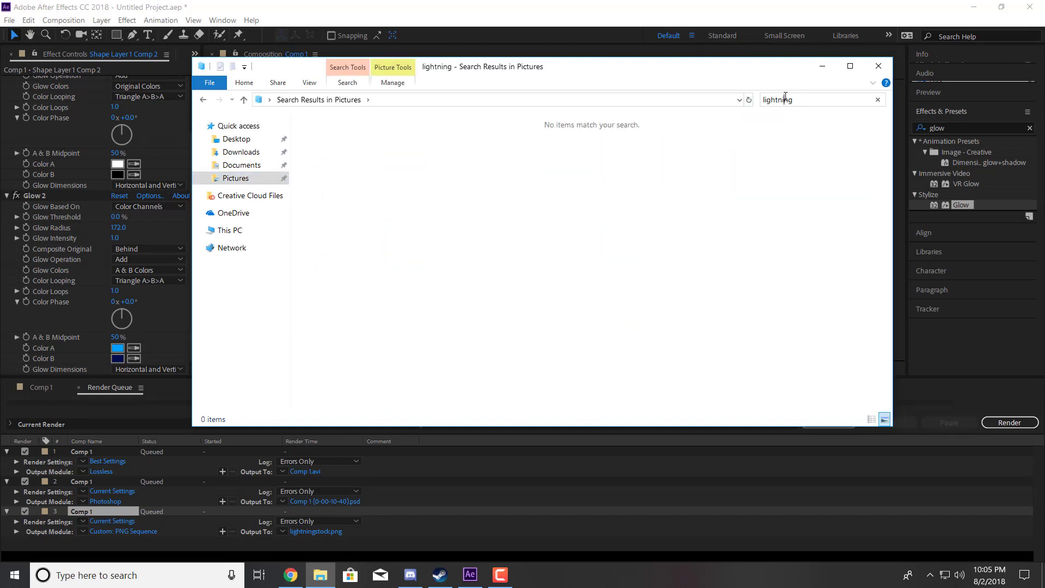
key(Left)
key(BackSpace)
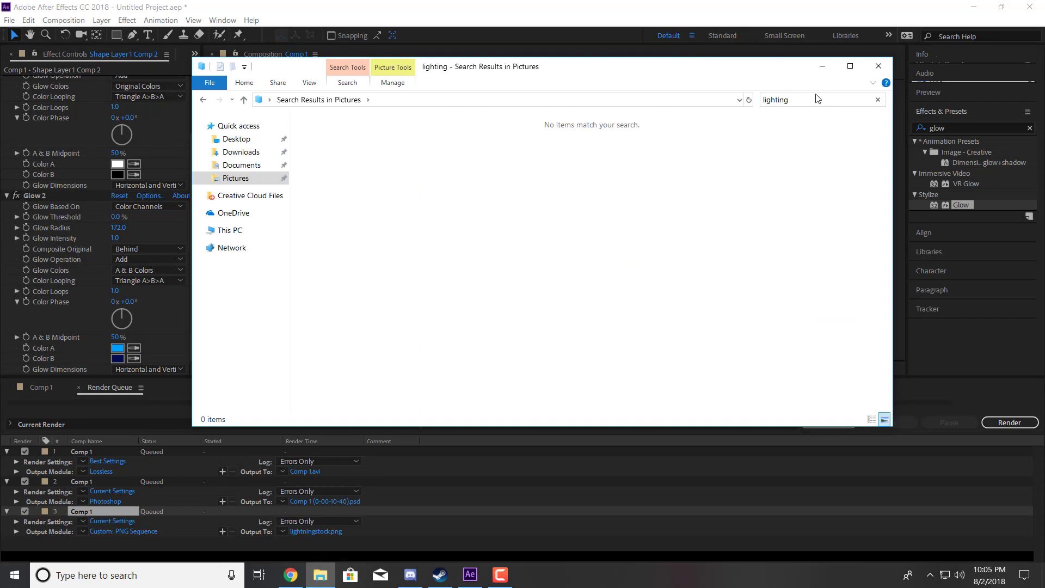
key(BackSpace)
key(BackSpace)
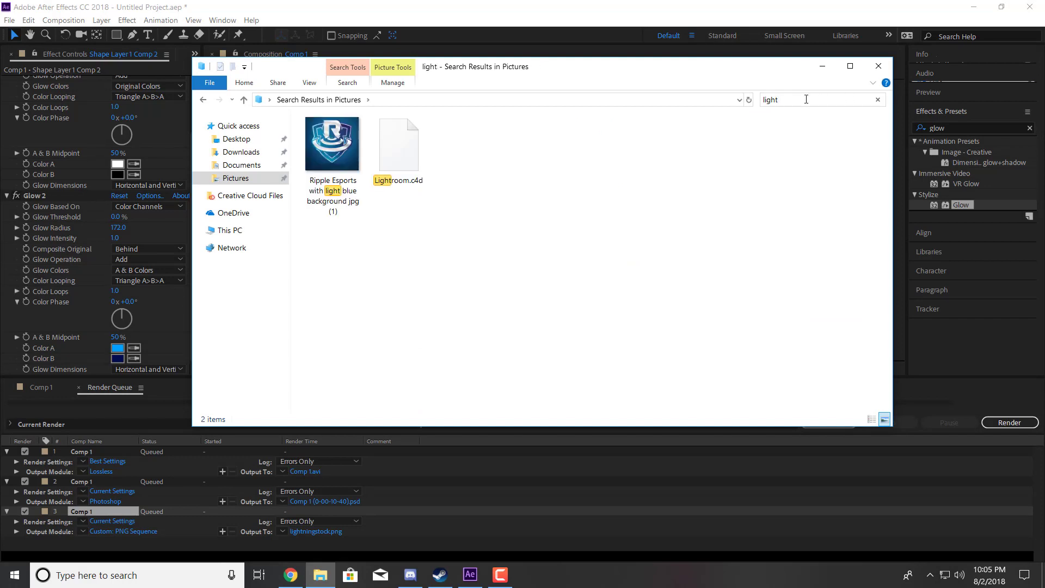
Select lightningstock among the recent files, search the Pictures folder for "lightning" again, and clear the search
click(249, 129)
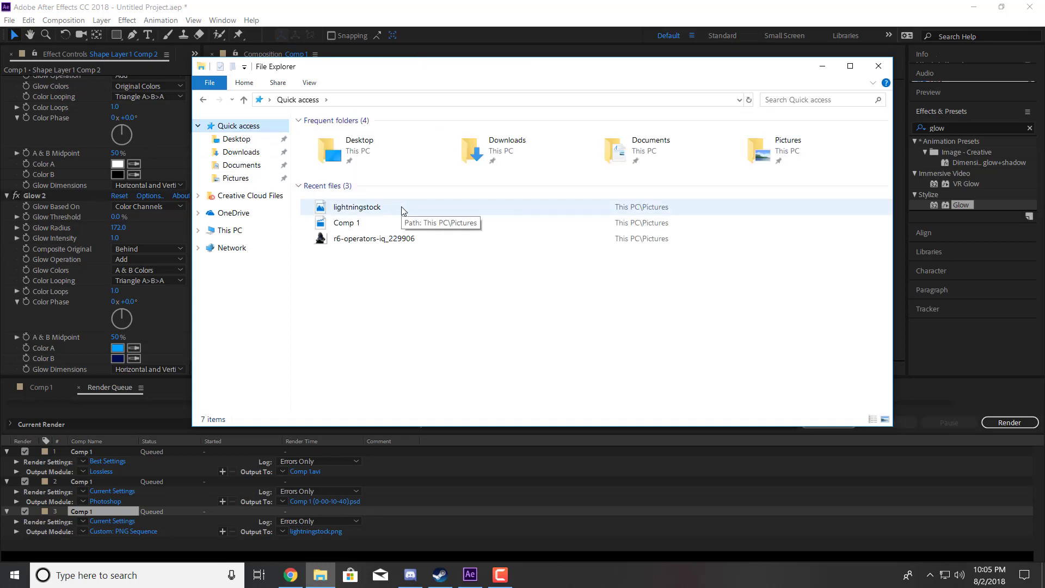
click(396, 210)
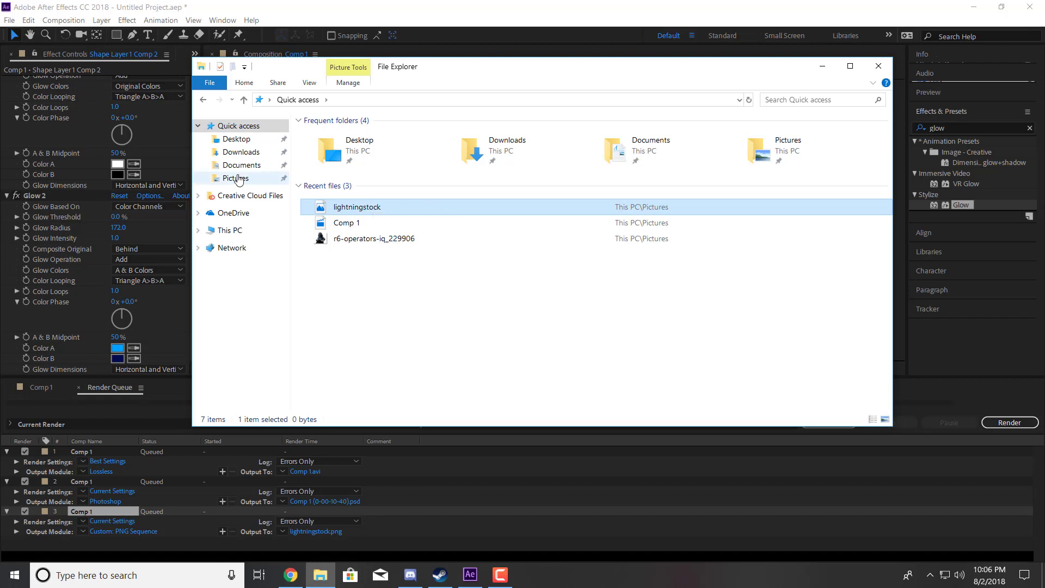
click(236, 177)
click(813, 100)
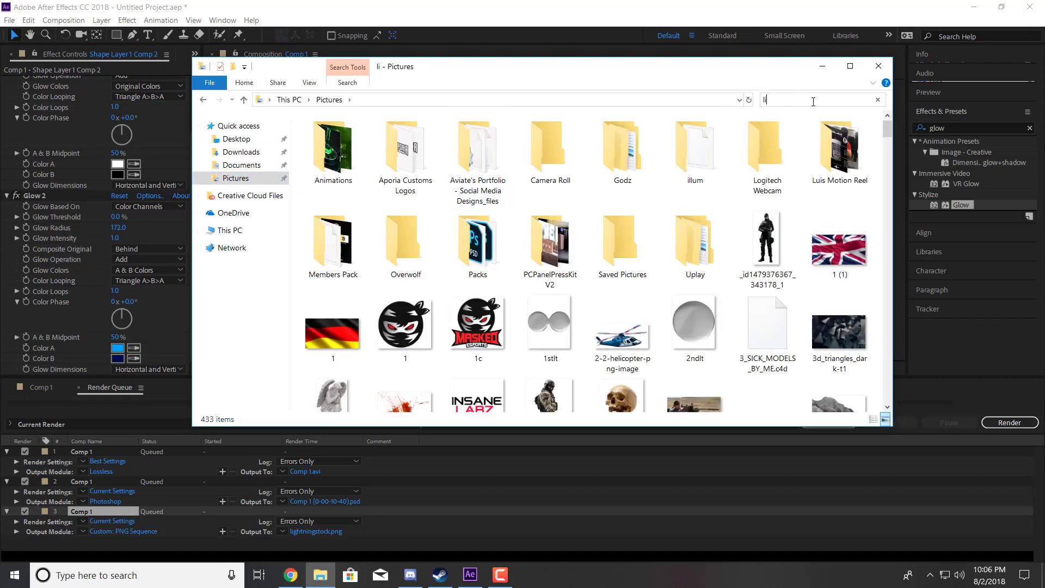
text(lightning)
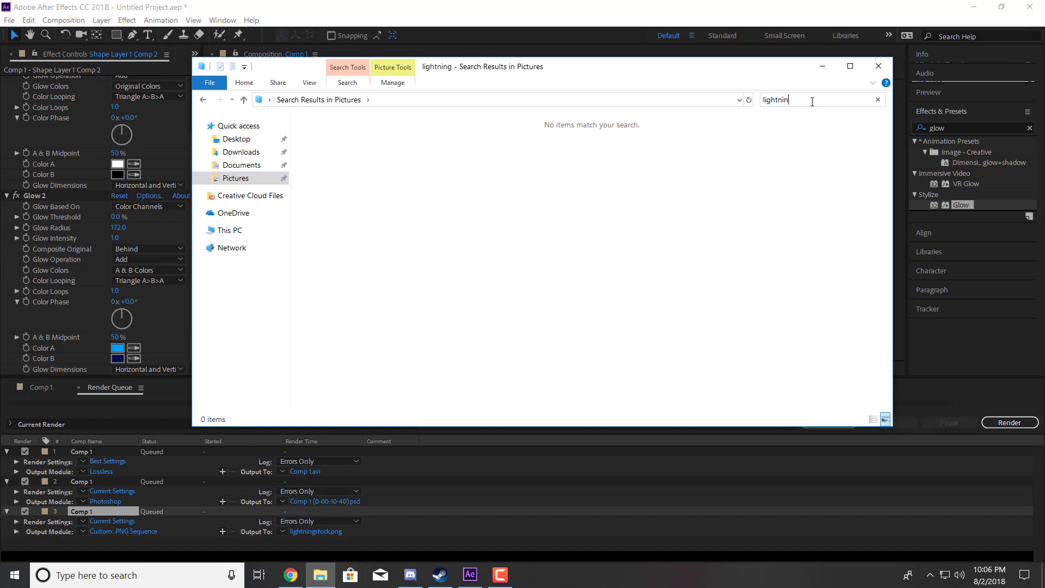
key(BackSpace)
key(BackSpace)
key(BackSpace)
key(BackSpace)
key(BackSpace)
key(BackSpace)
key(BackSpace)
key(BackSpace)
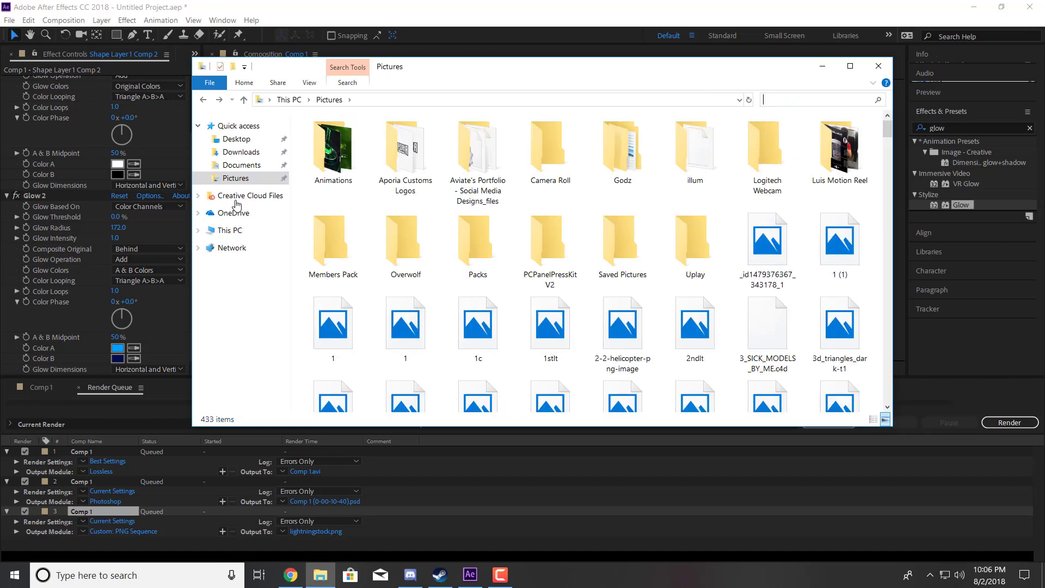
Open lightningstock from the recent files to check it, and close both the image viewer and File Explorer
click(238, 125)
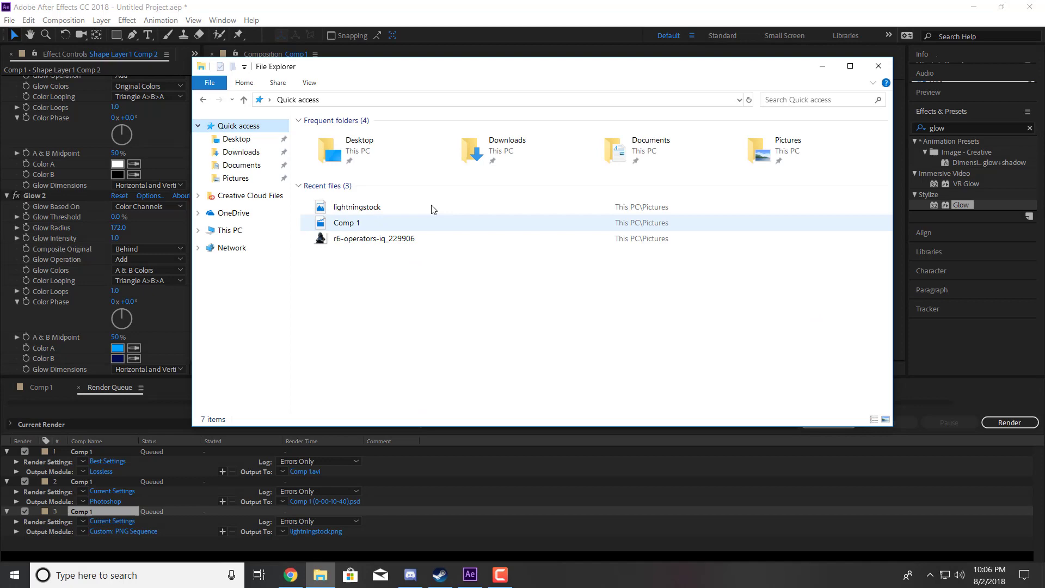
double_click(389, 208)
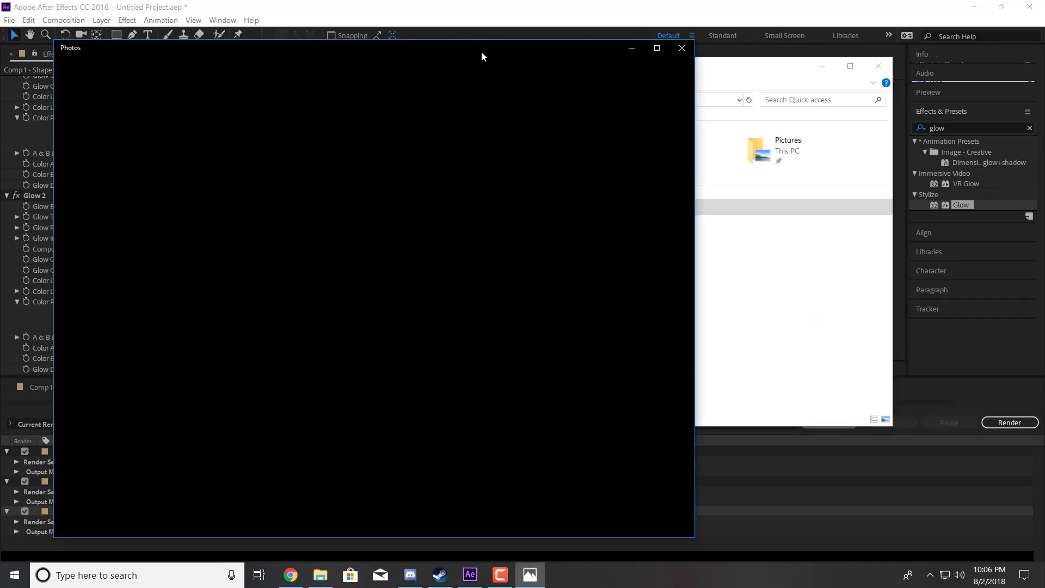
click(682, 48)
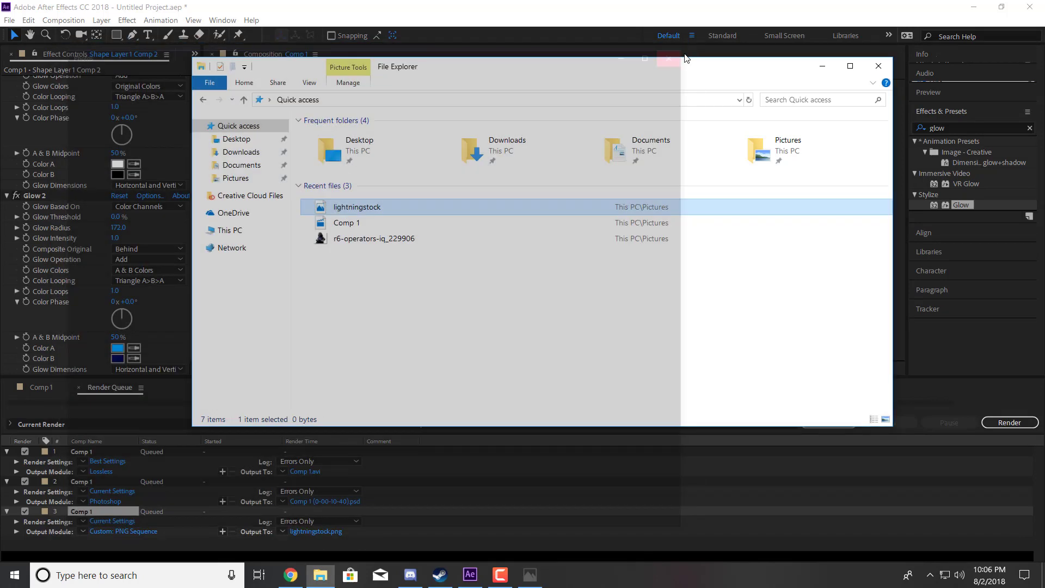
click(878, 66)
Toggle the transparency grid on and off in Comp 1 and show the character image layer to inspect the lightning over it
click(478, 368)
click(478, 368)
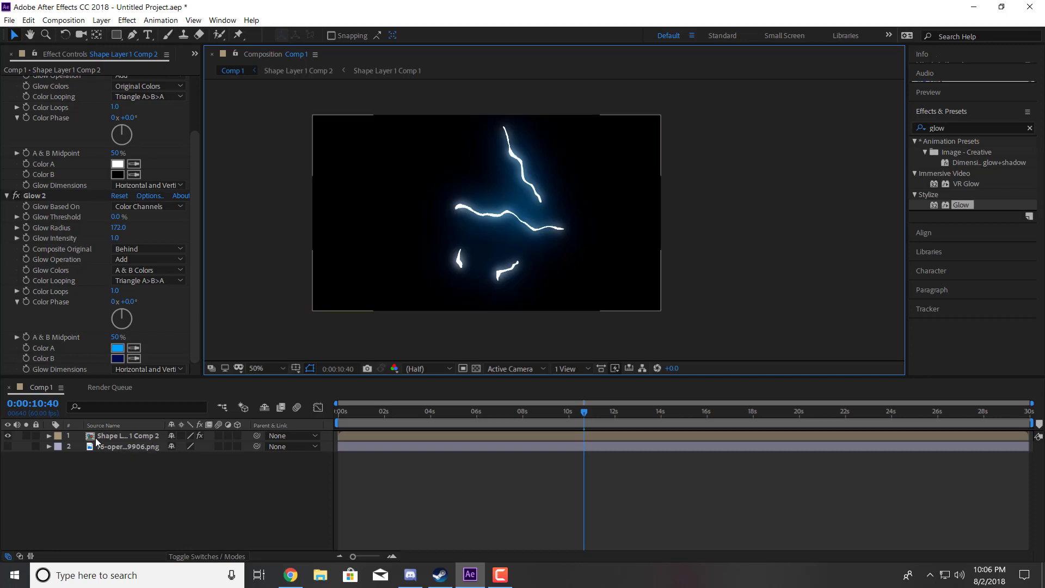
click(8, 447)
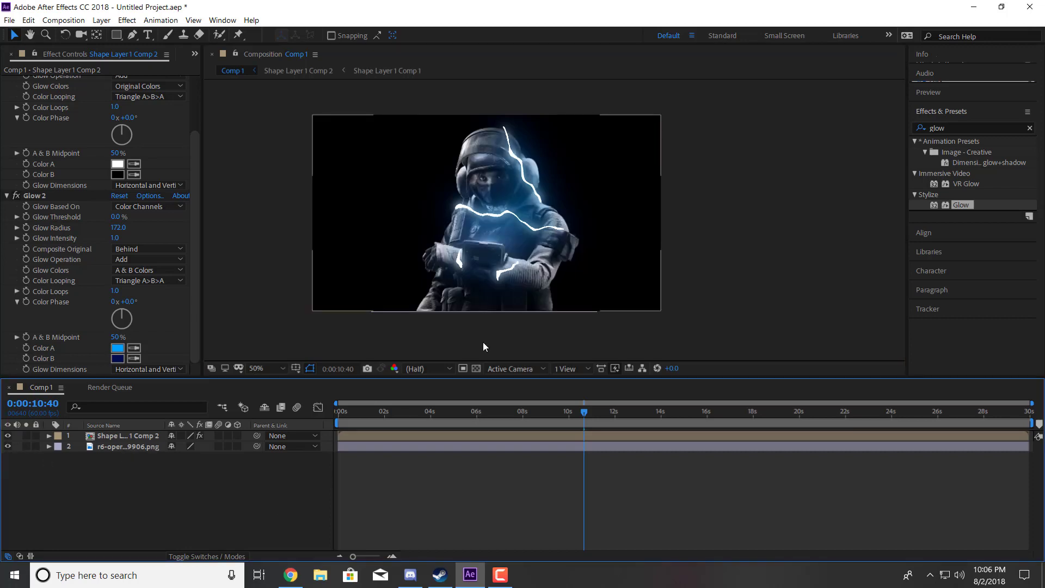
scroll(490, 244, down, 4)
scroll(479, 248, up, 2)
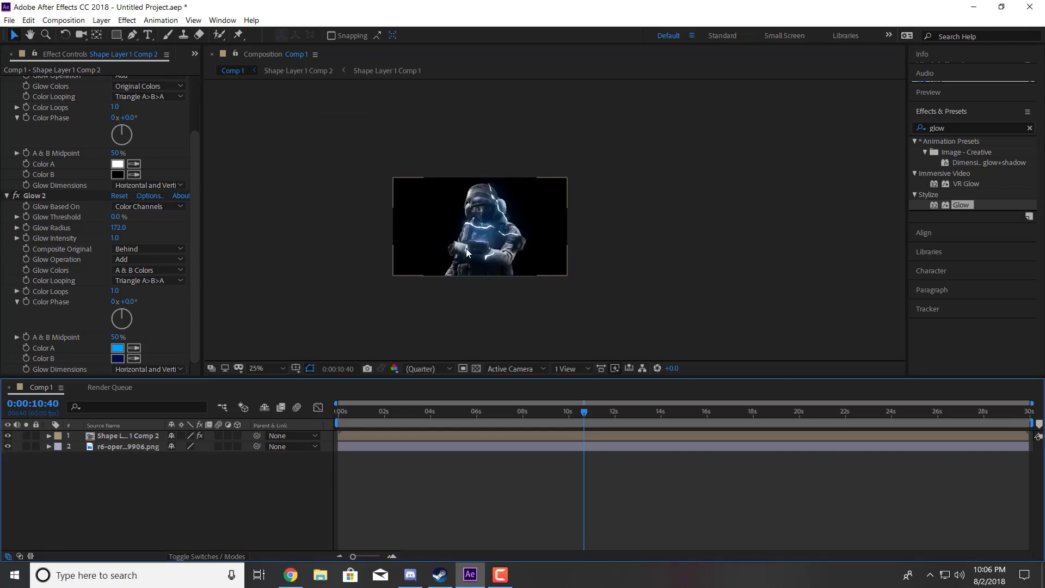
scroll(451, 256, up, 2)
scroll(528, 196, up, 2)
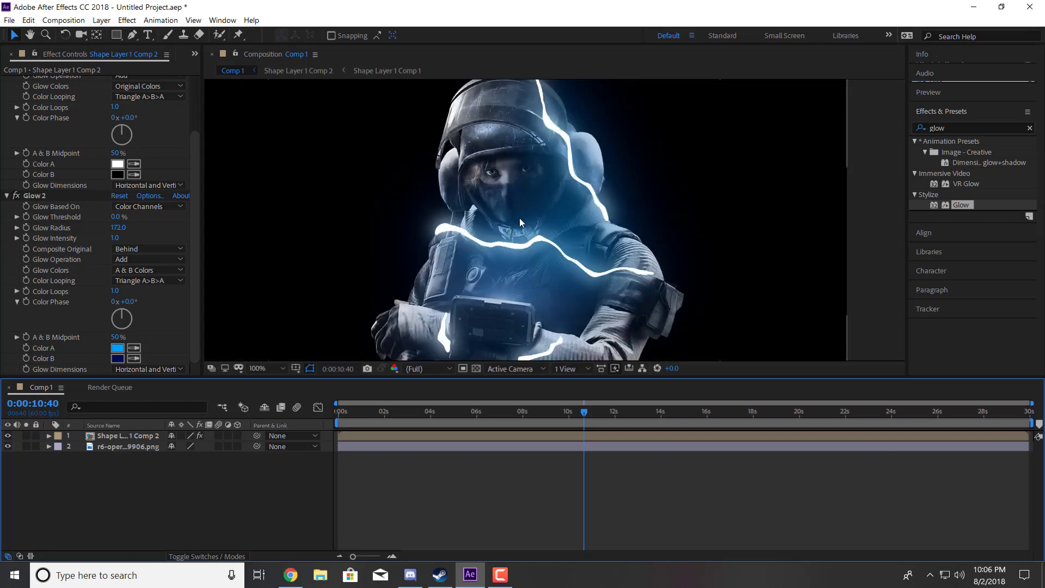
scroll(489, 272, down, 2)
Delete the character image layer and the lightning precomp layer from Comp 1
click(110, 437)
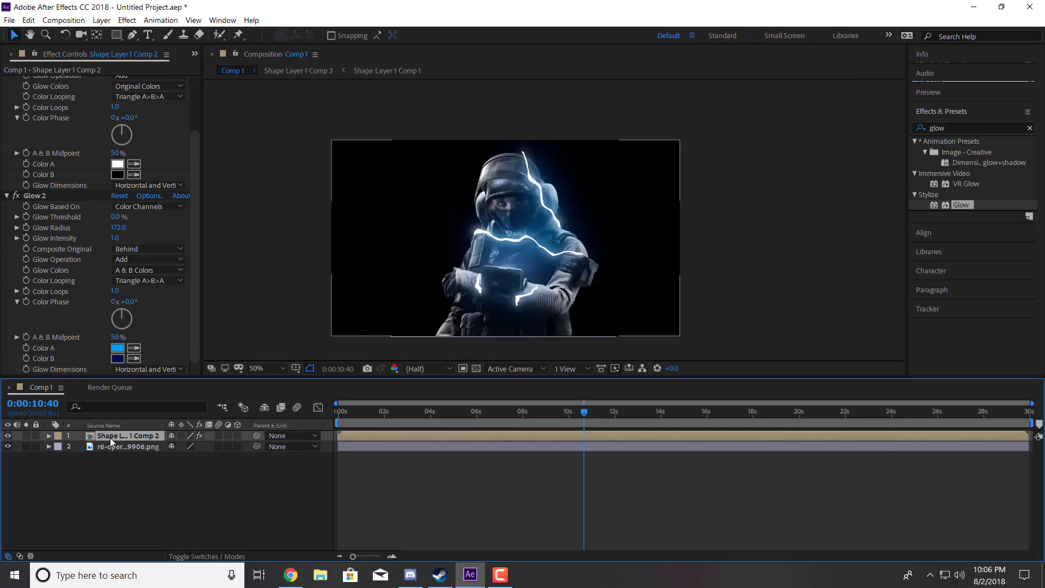
click(106, 447)
key(Delete)
click(116, 437)
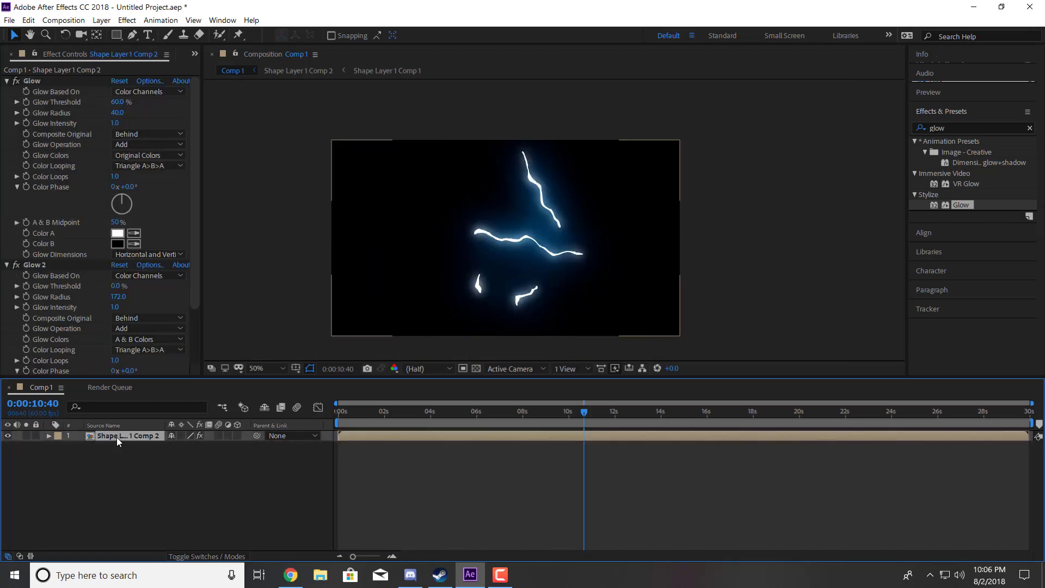
key(Delete)
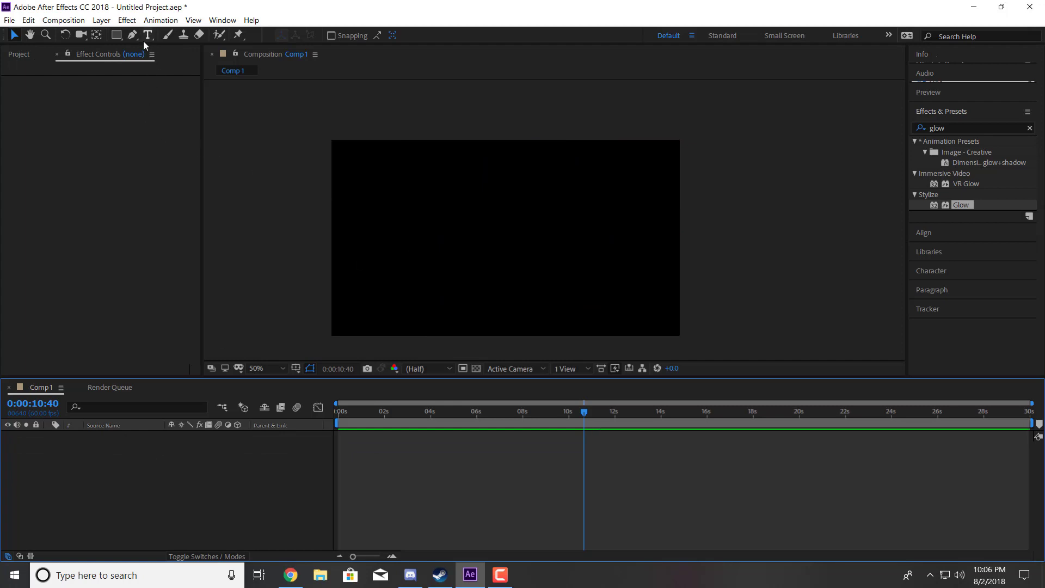
Choose the Ellipse tool and set its stroke to a solid color with Normal blending
click(115, 33)
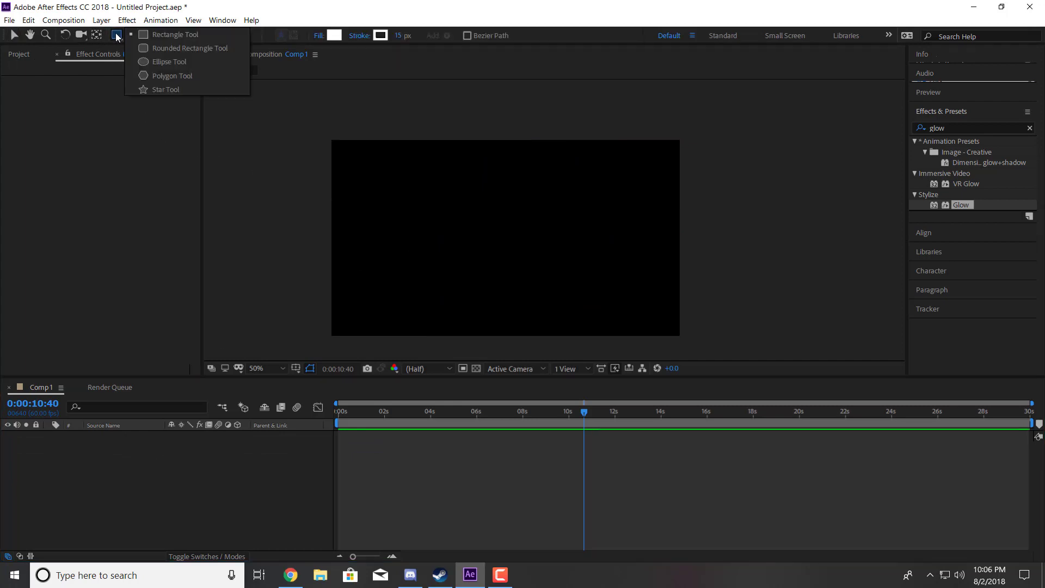
click(181, 61)
click(360, 36)
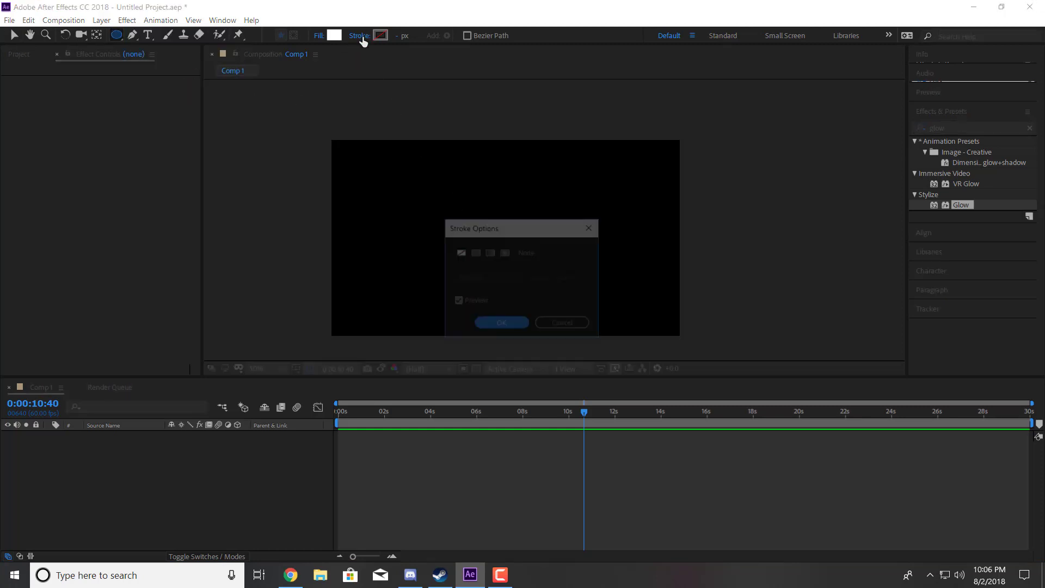
click(474, 252)
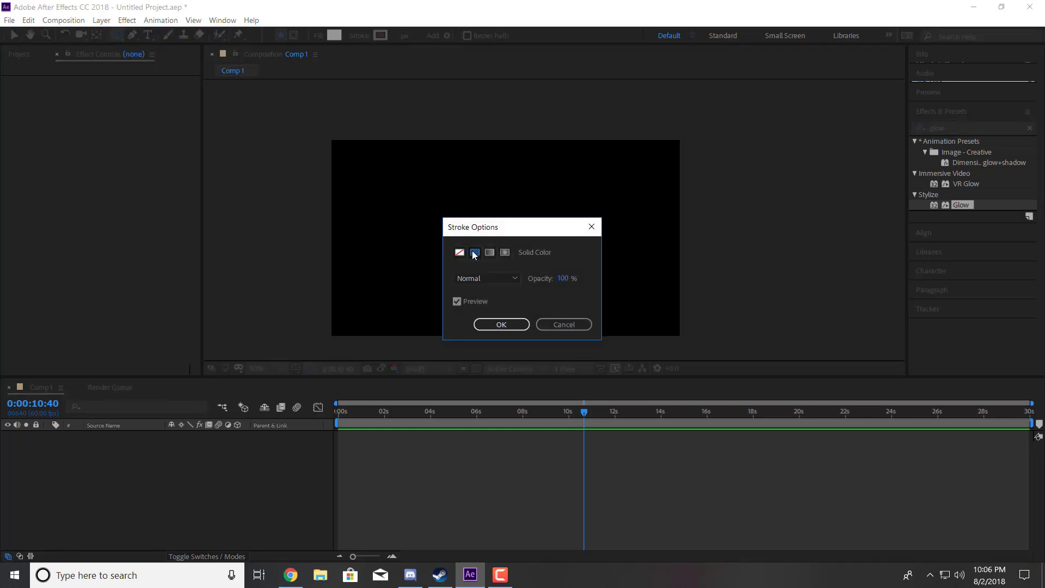
click(501, 280)
click(500, 294)
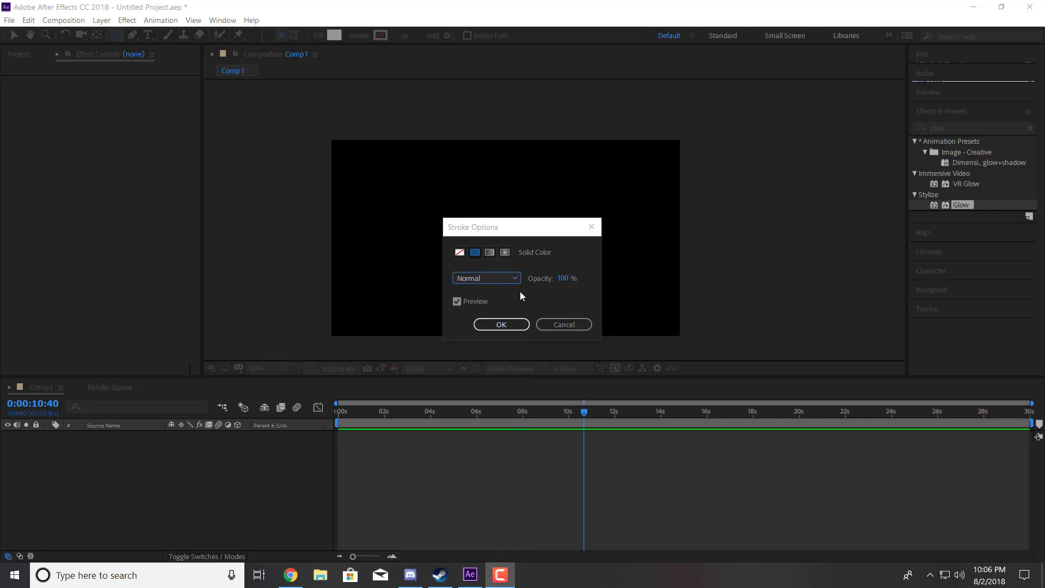
click(502, 324)
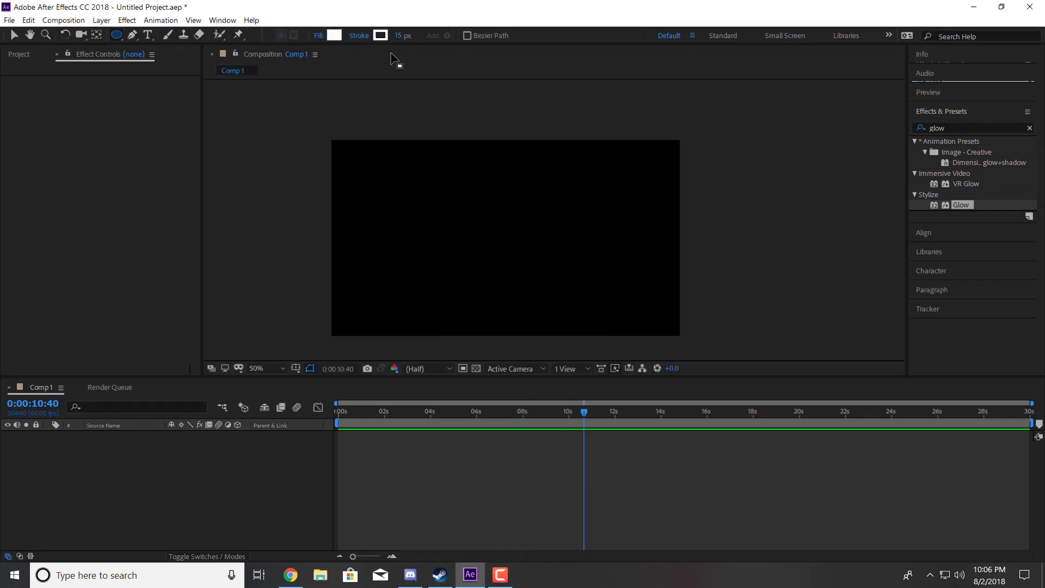
Reopen the stroke options for the new shape and accept white (FFFFFF) as its stroke color
click(362, 38)
click(460, 252)
click(514, 325)
click(379, 36)
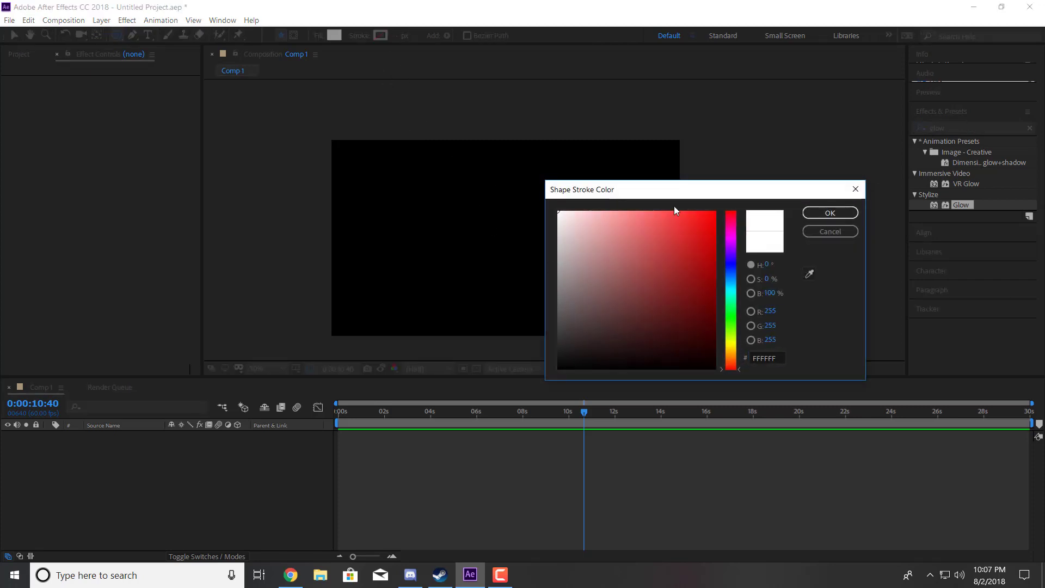
click(830, 212)
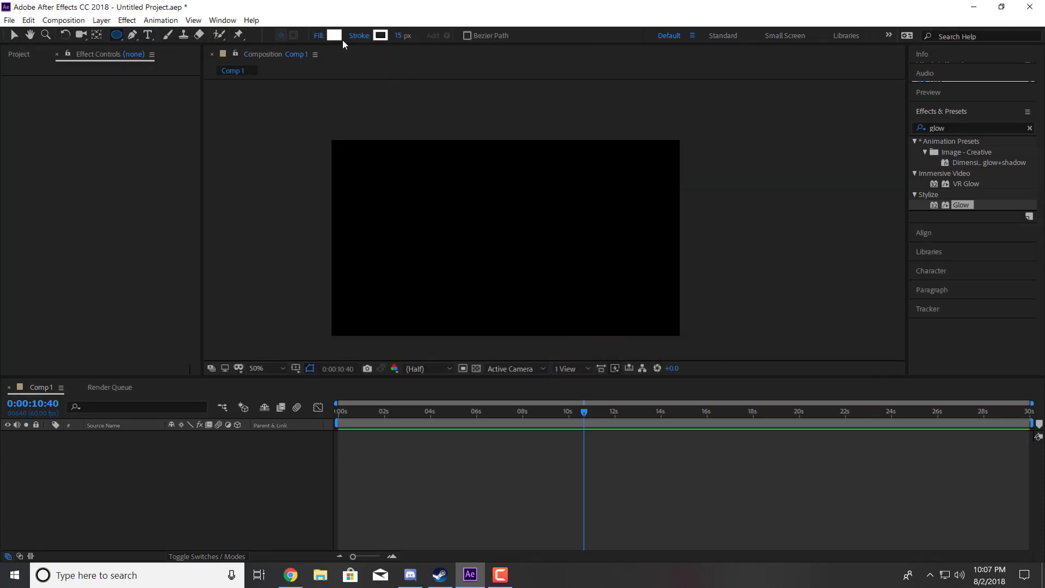
Set the fill to none, draw a white-outlined circle in Comp 1, and move it near the center of the frame
click(459, 251)
click(506, 323)
mouse_move(483, 238)
mouse_down()
mouse_move(572, 326)
mouse_move(538, 287)
mouse_up()
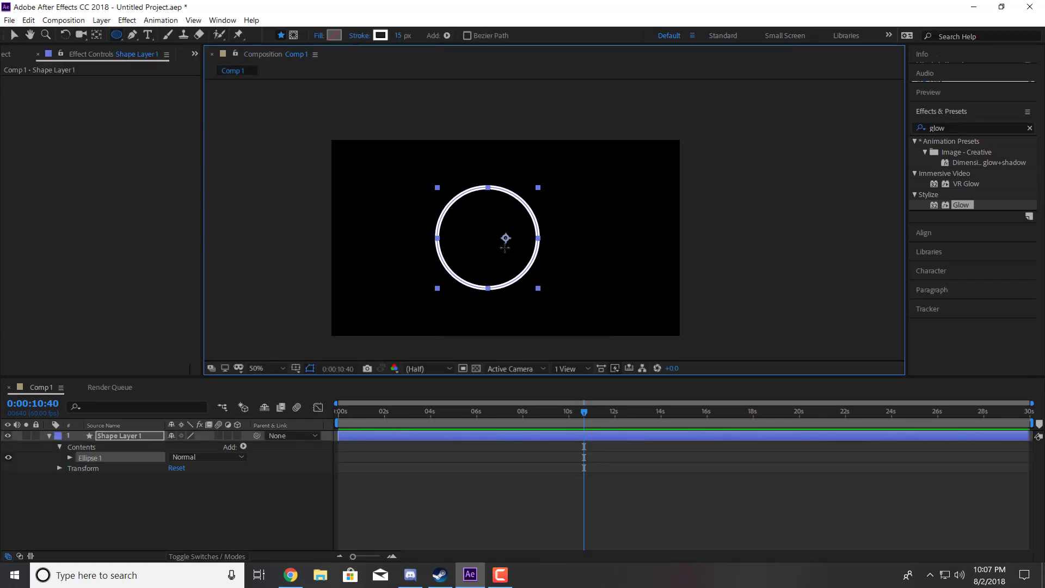
drag(505, 238, 544, 237)
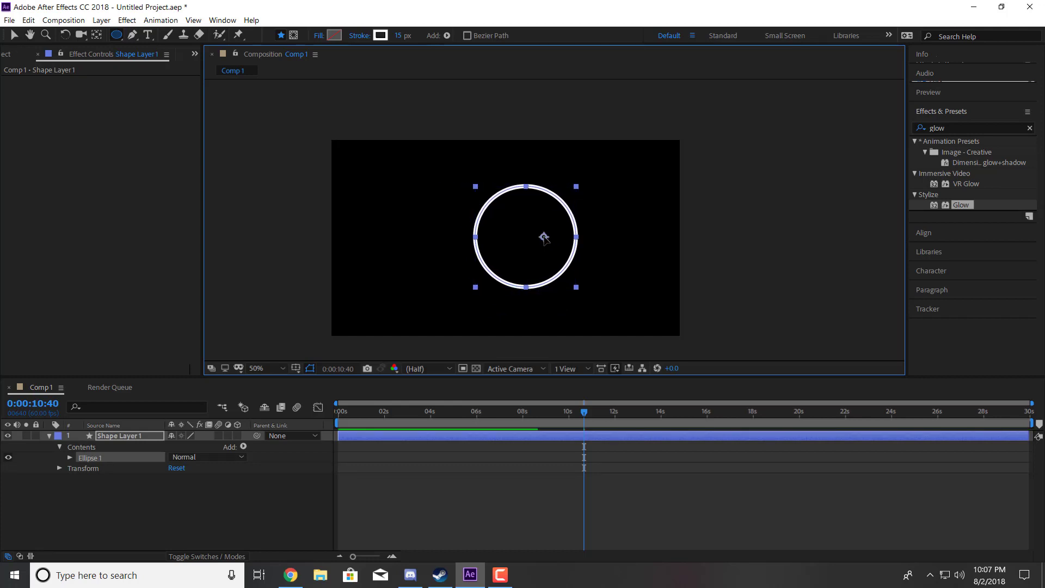
Add dashes to the ellipse's stroke with a dash length of 195 so the circle splits into arcs
click(70, 458)
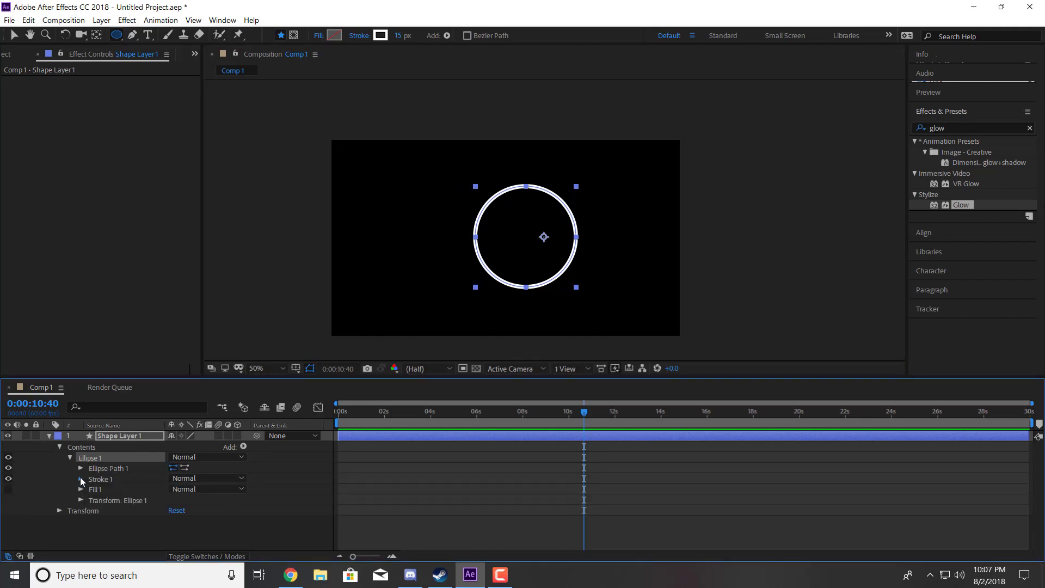
click(80, 478)
scroll(135, 490, down, 3)
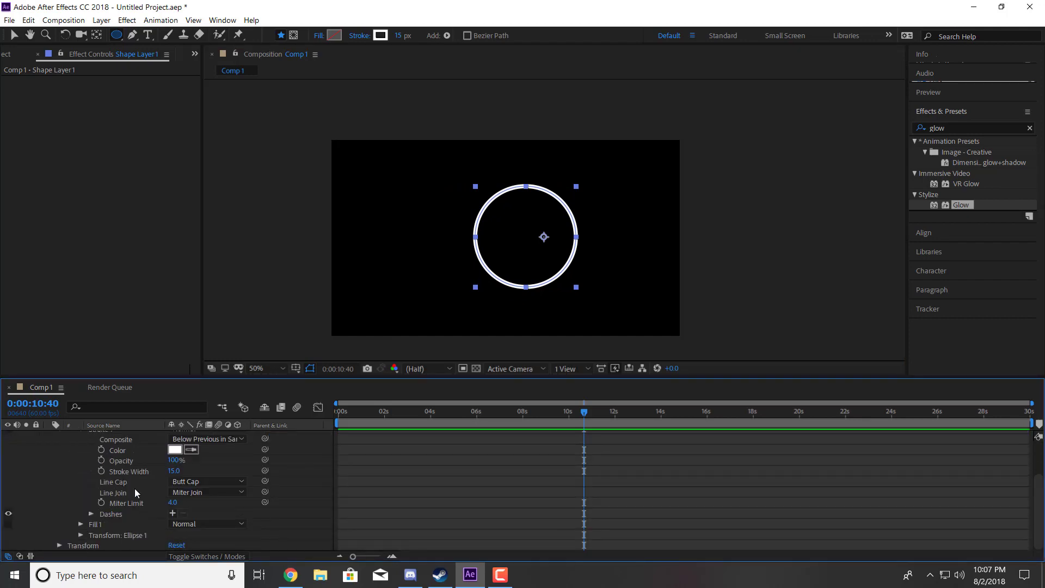
click(193, 493)
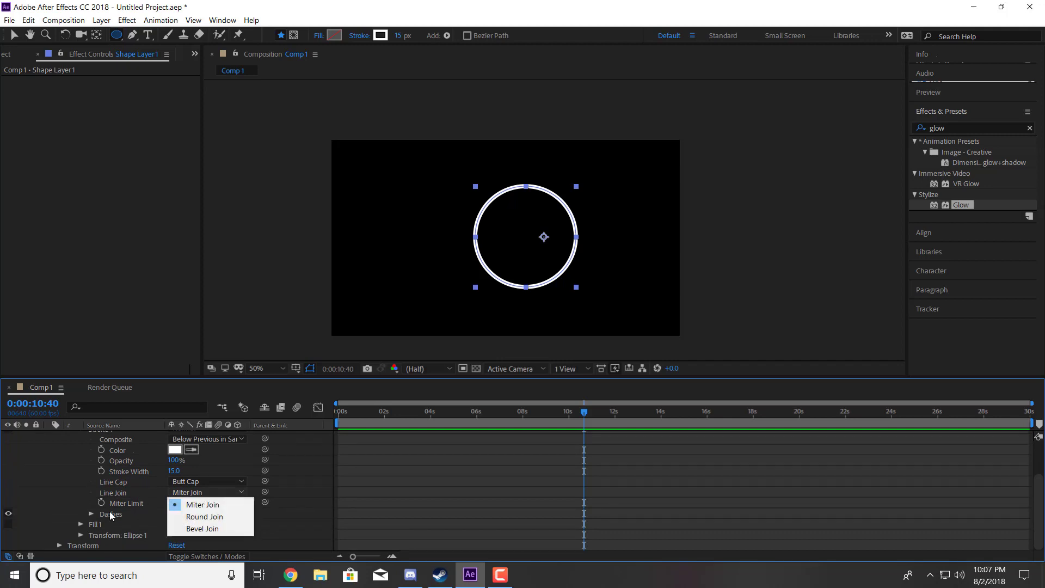
click(90, 513)
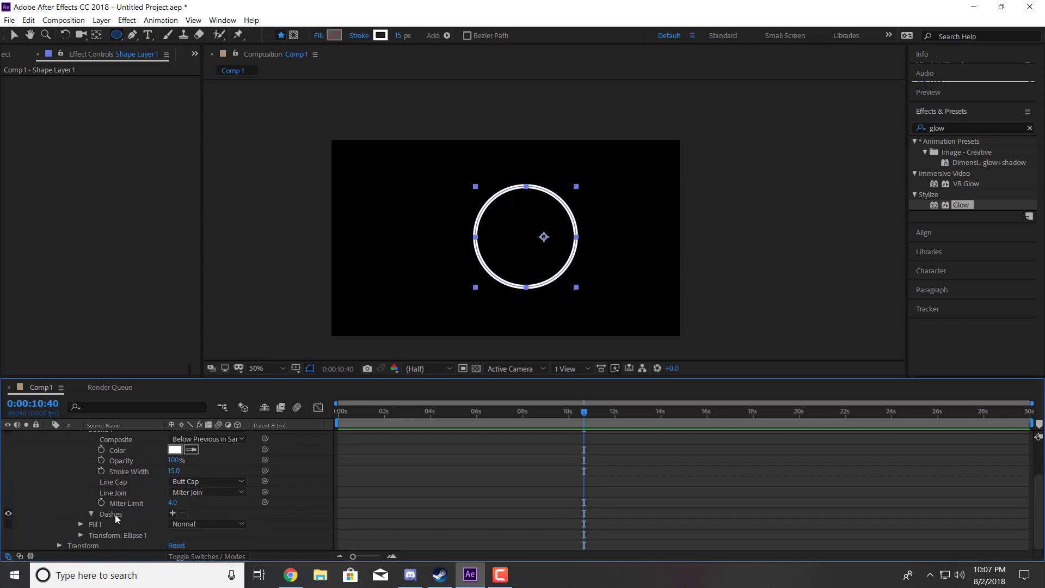
click(172, 514)
drag(180, 522, 293, 522)
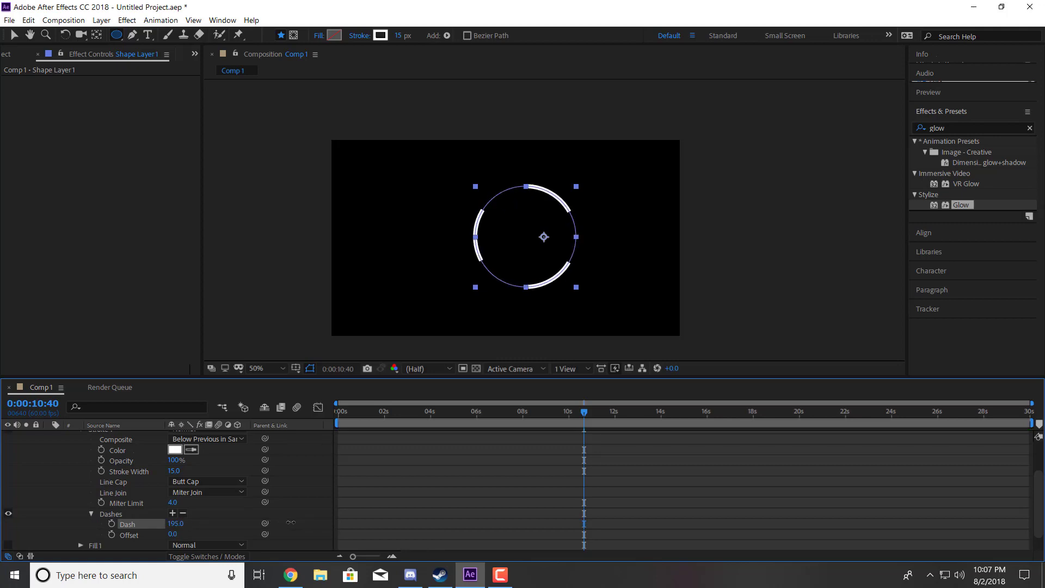
click(91, 514)
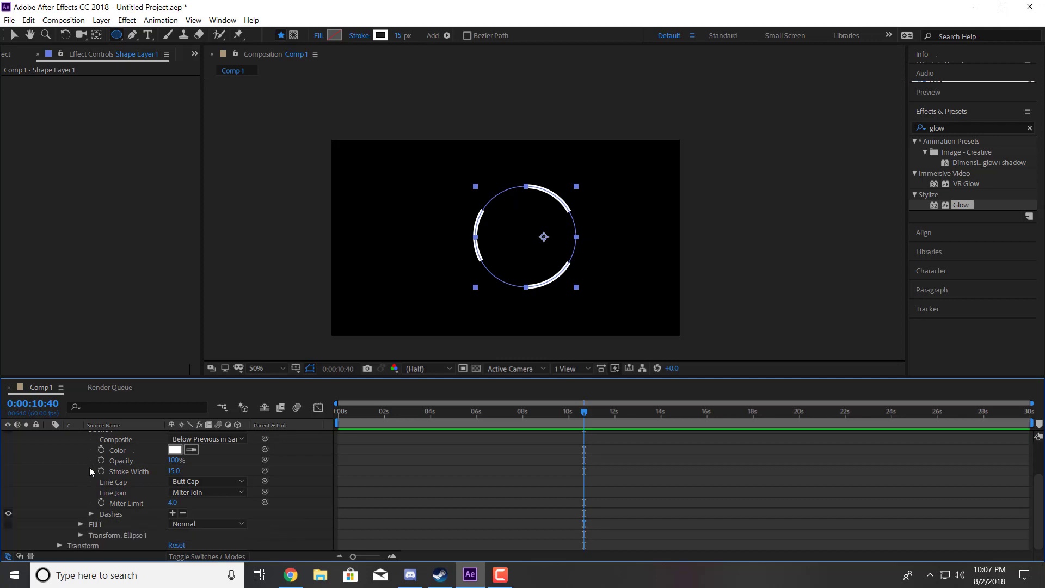
scroll(89, 468, up, 3)
click(81, 478)
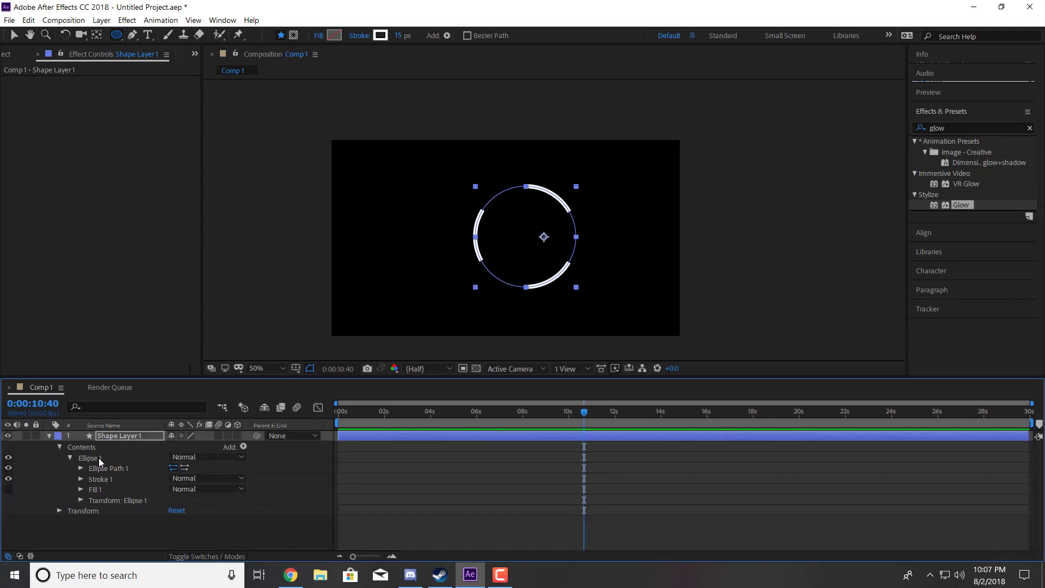
click(70, 458)
Add Wiggle Paths to the ellipse in Shape Layer 1 and set the wiggle size to 40
click(243, 446)
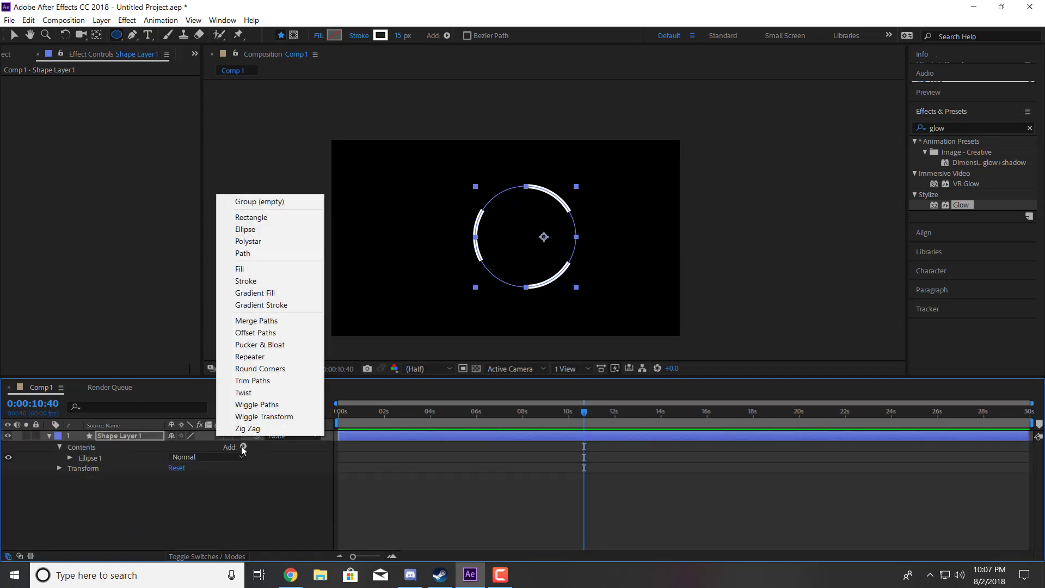
click(275, 406)
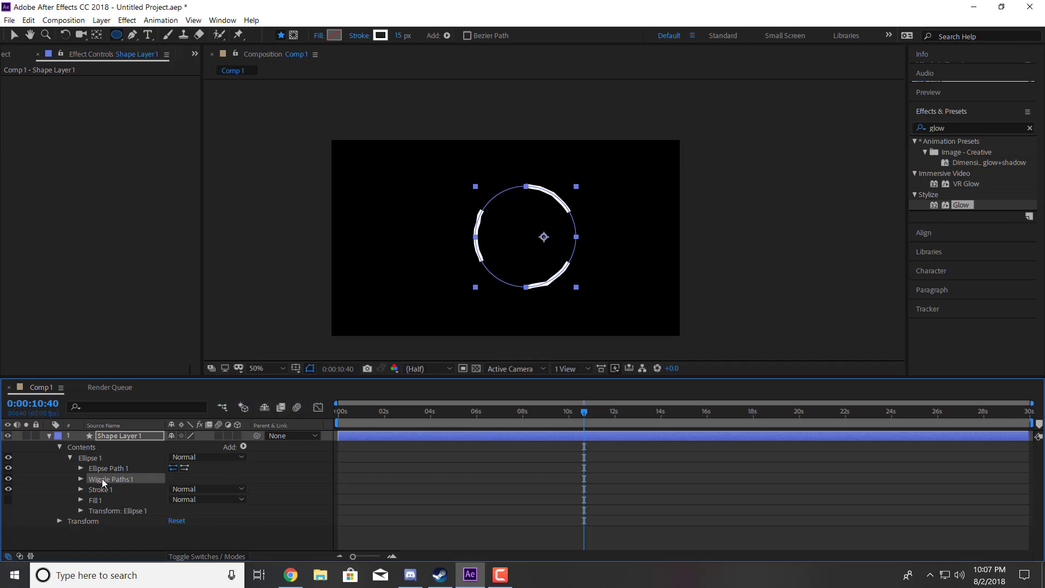
click(81, 478)
drag(173, 472, 179, 469)
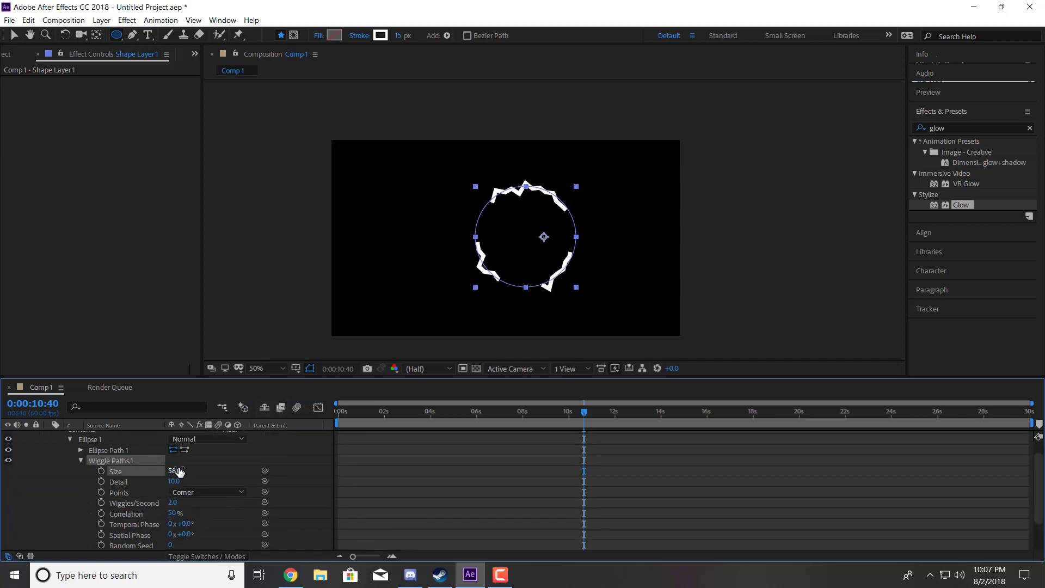
click(179, 469)
text(40)
key(Return)
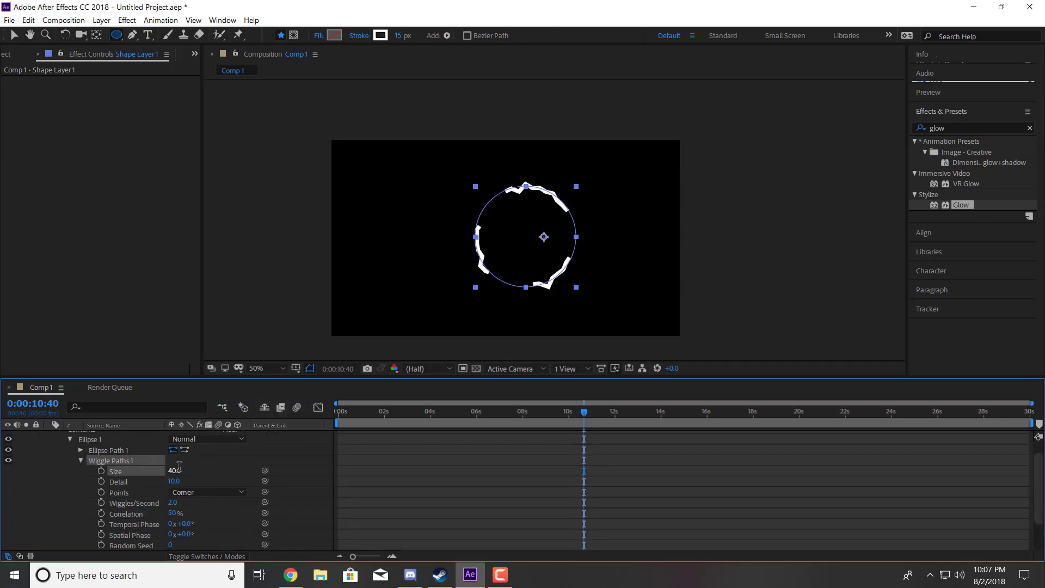
click(81, 460)
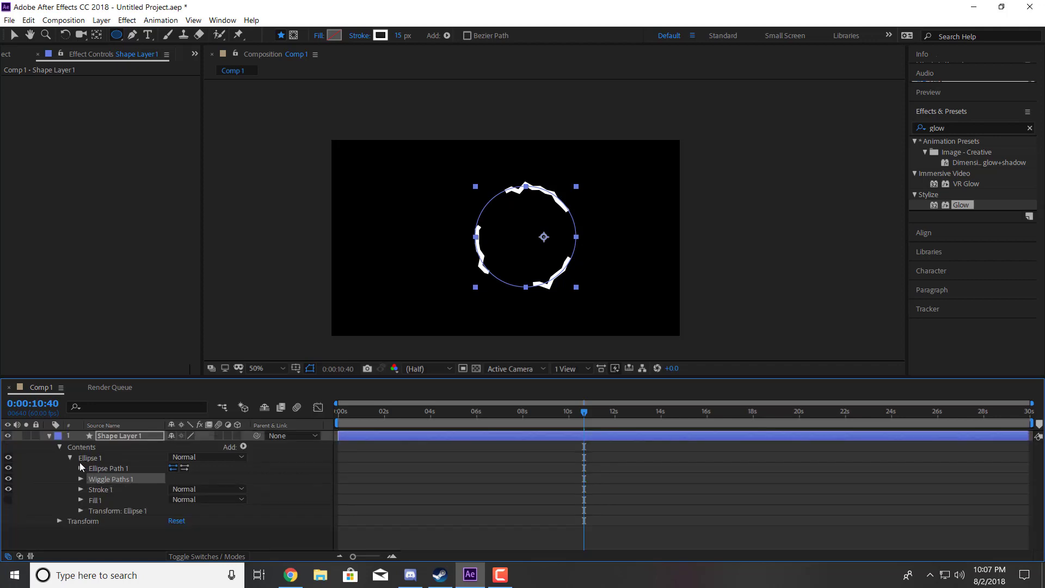
click(70, 458)
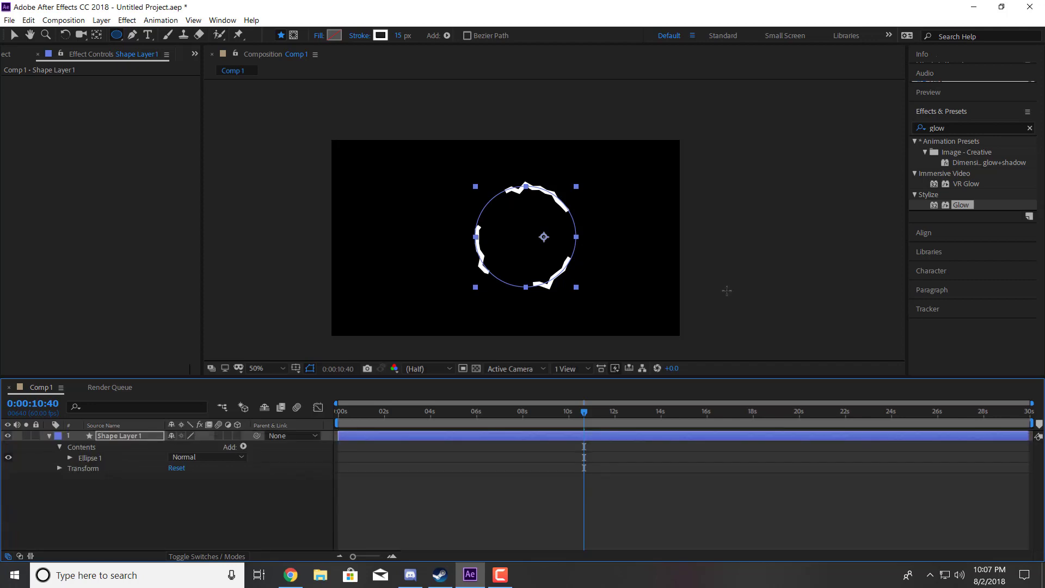
Apply the Simple Choker effect to Shape Layer 1 and set Choke Matte to 9
click(1029, 127)
click(972, 127)
text(chok)
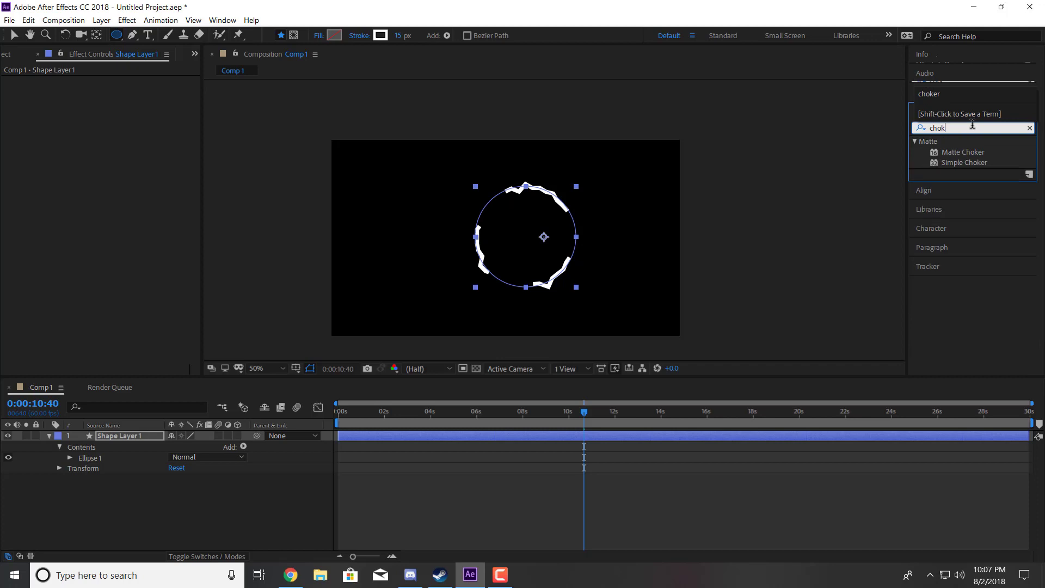
drag(959, 159, 127, 233)
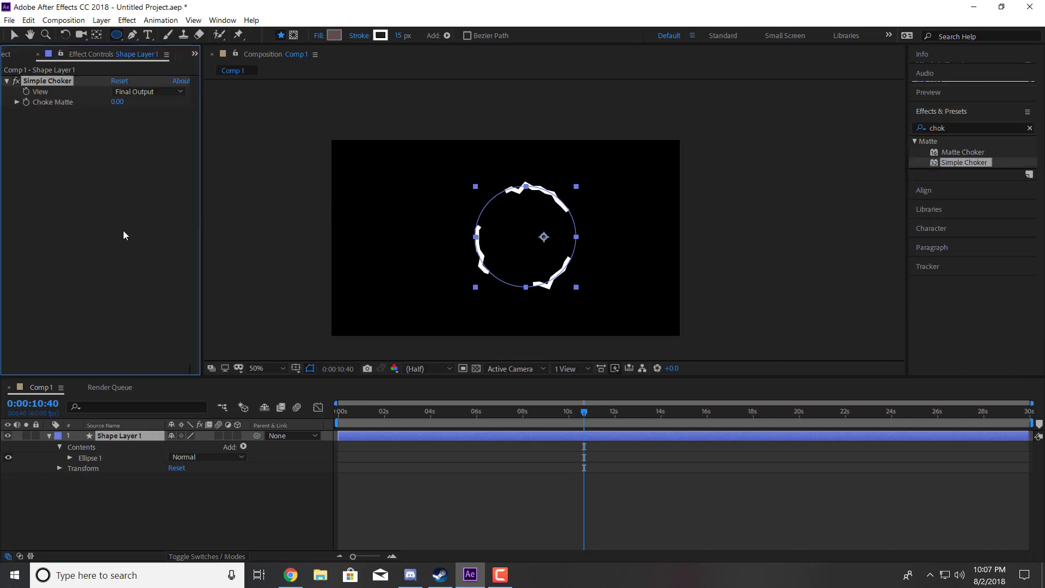
drag(116, 97, 176, 102)
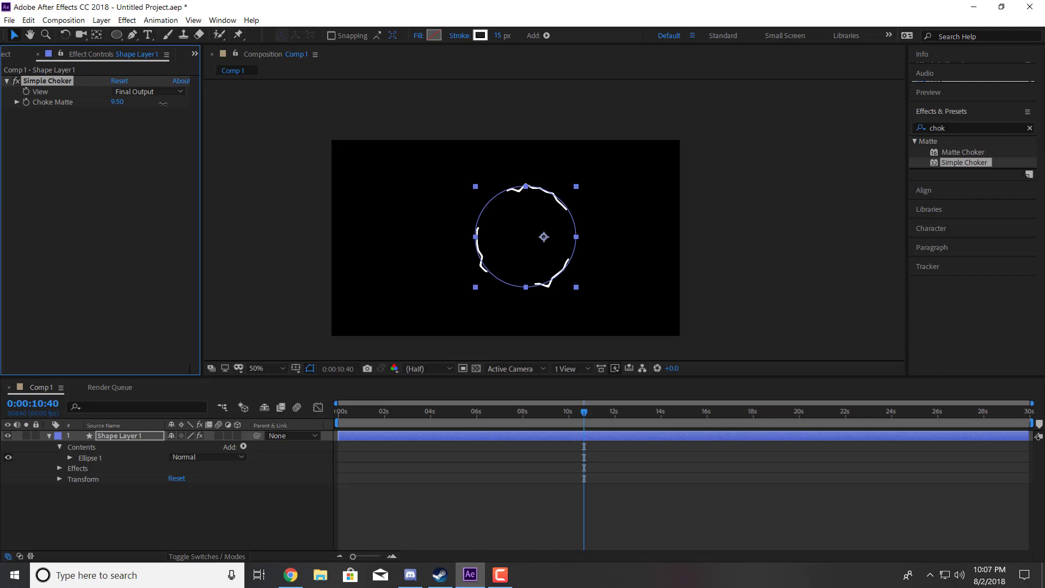
click(117, 102)
text(9)
key(Return)
click(246, 525)
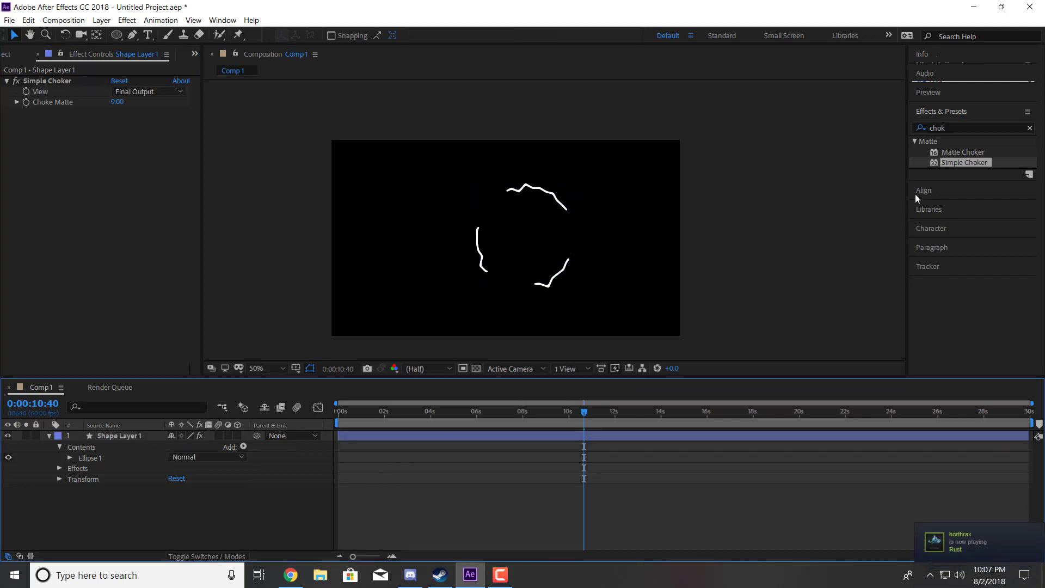
Apply Turbulent Displace to Shape Layer 1 with an amount of 142 and a size of 46
click(966, 129)
text(turb)
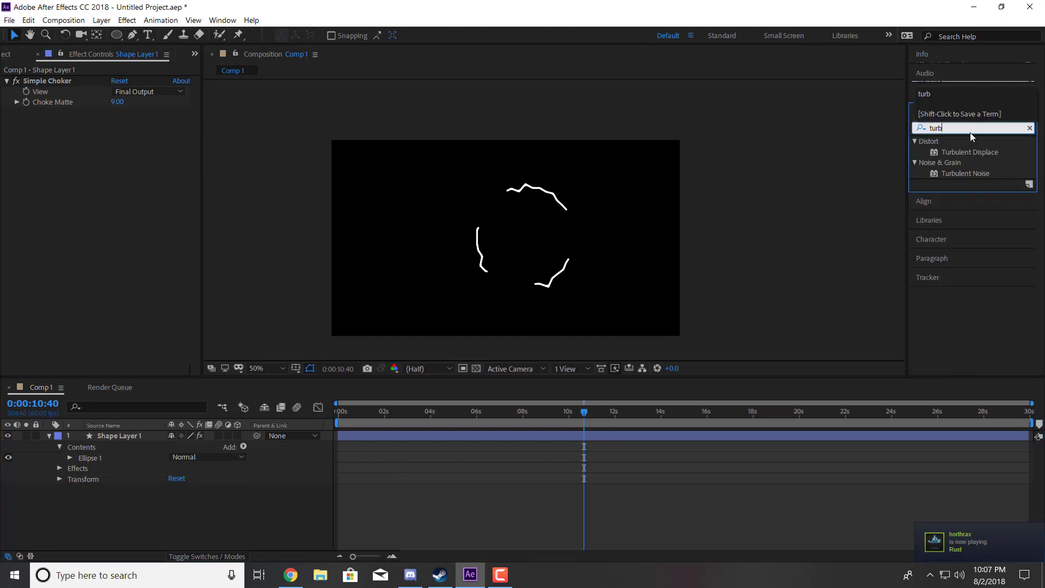
drag(969, 152, 82, 198)
mouse_move(123, 135)
mouse_down()
mouse_move(265, 140)
mouse_move(187, 150)
mouse_move(203, 156)
mouse_move(106, 157)
mouse_move(95, 138)
mouse_move(207, 136)
mouse_move(285, 112)
mouse_move(136, 142)
mouse_move(256, 125)
mouse_move(133, 131)
mouse_move(166, 133)
mouse_move(80, 150)
mouse_up()
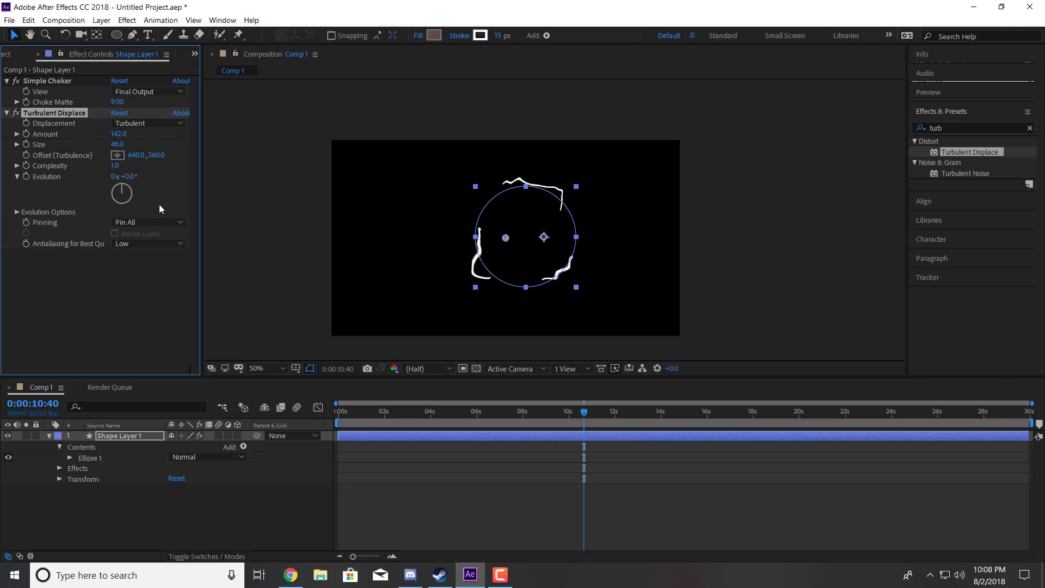
Set the Turbulent Displace evolution to 90°
drag(132, 190, 166, 197)
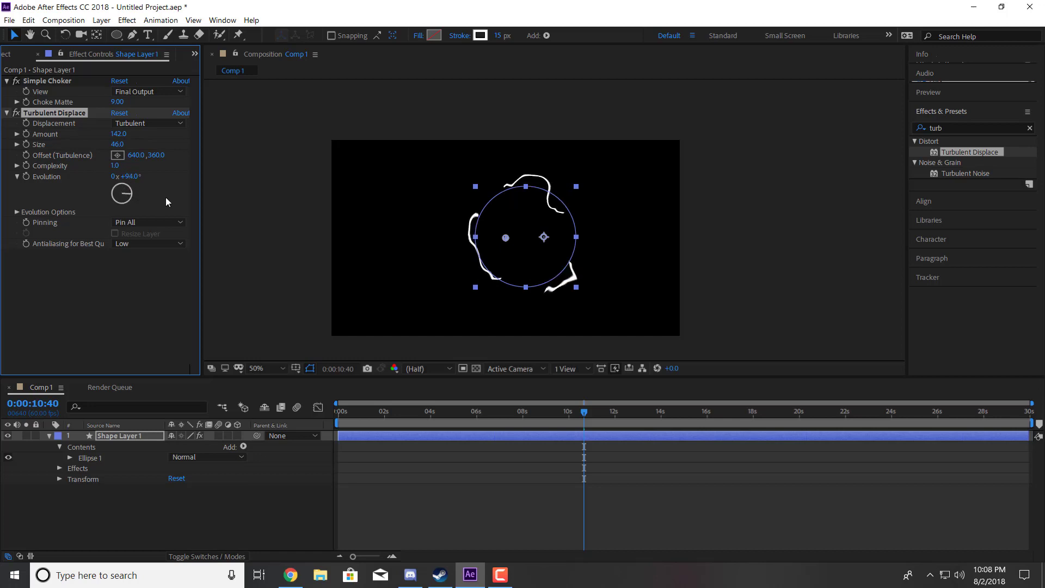
click(133, 177)
text(90)
key(Return)
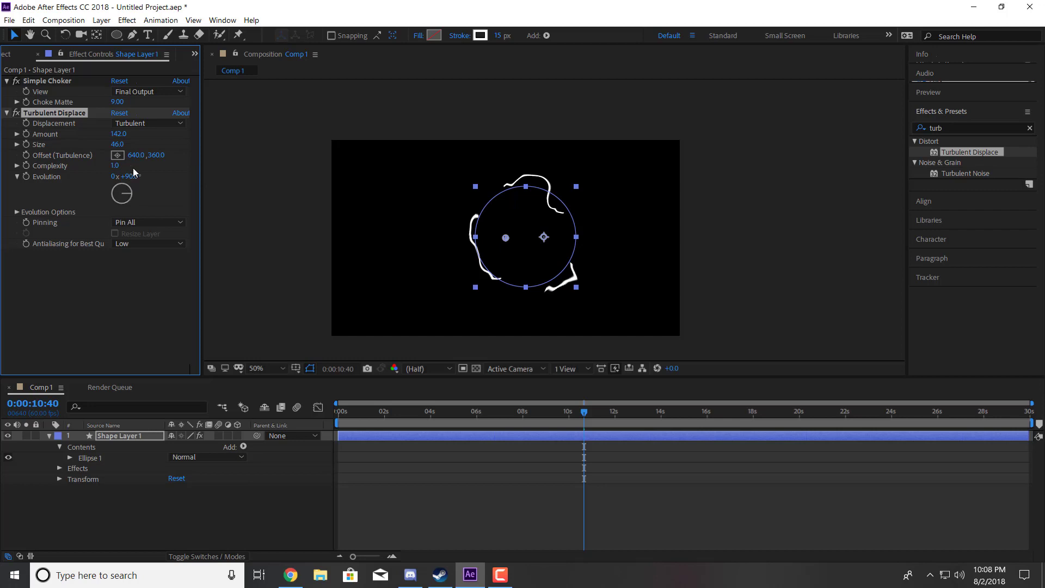
Adjust Turbulent Displace on the arcs to a size of 20 and an amount of 154
click(117, 145)
text(6)
key(Return)
mouse_move(102, 150)
mouse_down()
mouse_move(107, 140)
mouse_move(58, 147)
mouse_move(196, 141)
mouse_move(133, 143)
mouse_up()
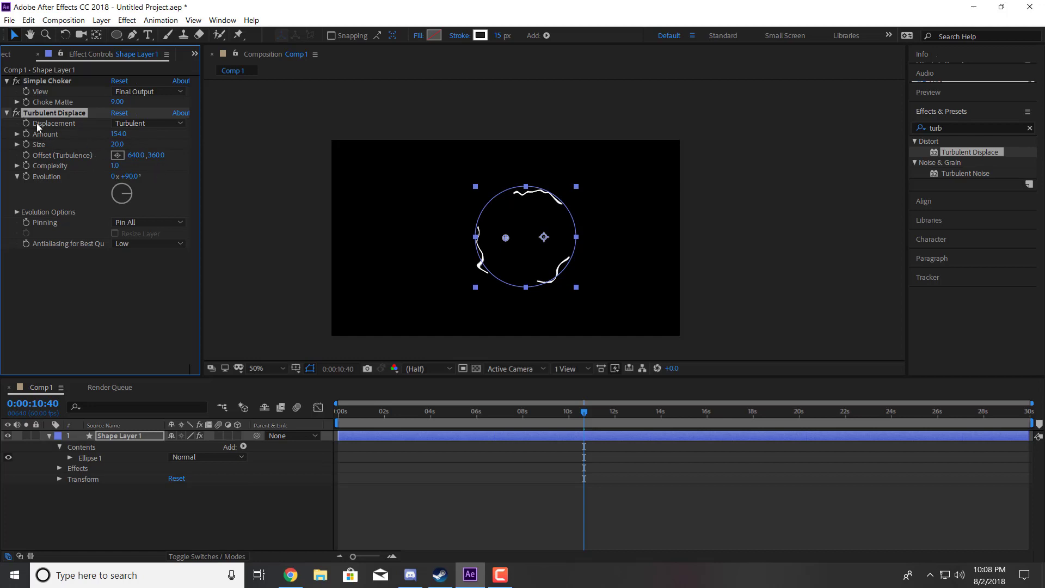
Pre-compose Shape Layer 1, moving all attributes into the new composition
right_click(119, 435)
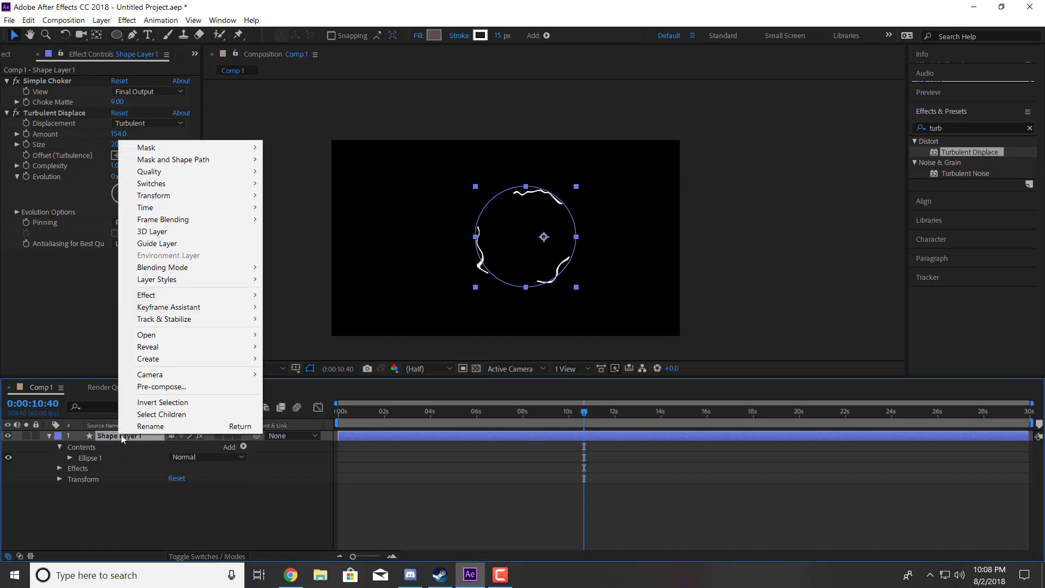
click(173, 387)
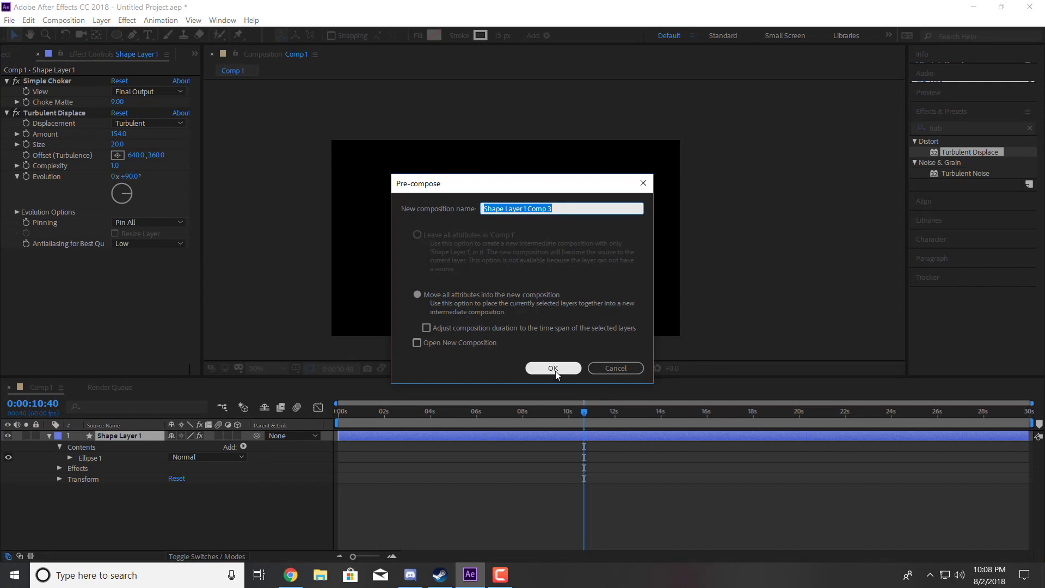
click(553, 368)
Apply a Glow effect to the pre-composed lightning layer and set its glow radius to 40
click(1029, 128)
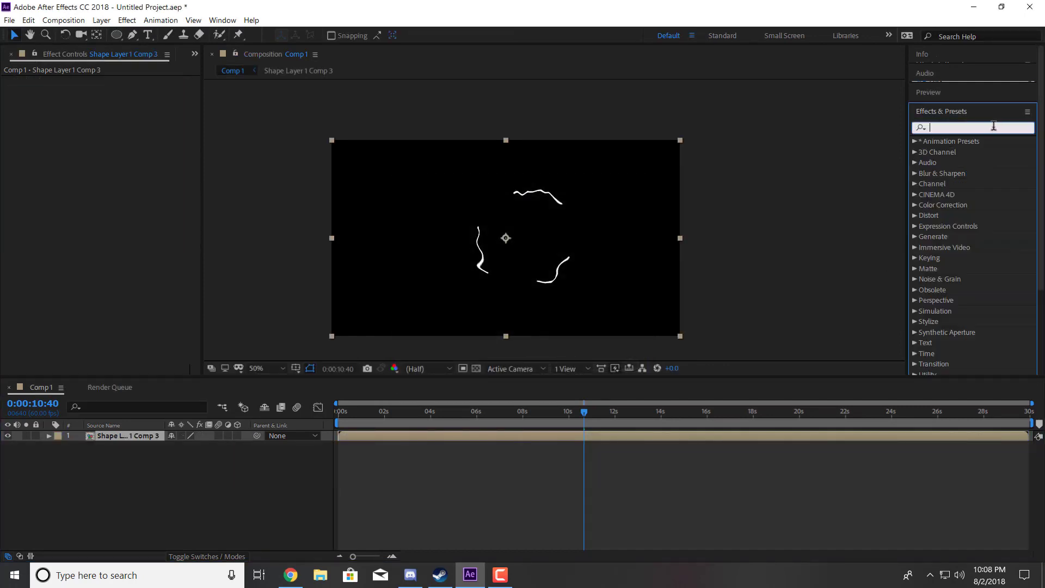
text(glow)
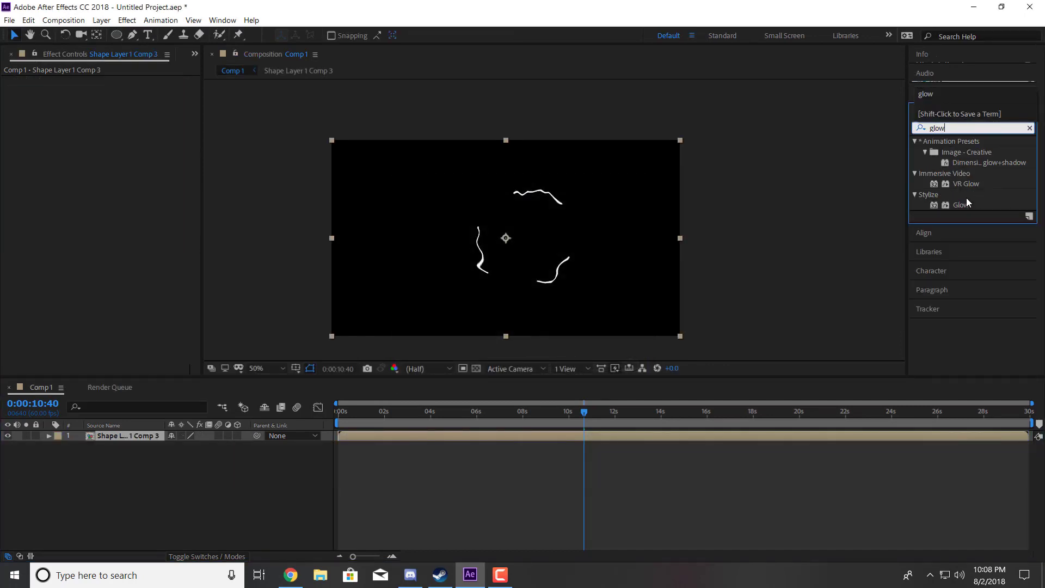
drag(965, 204, 79, 171)
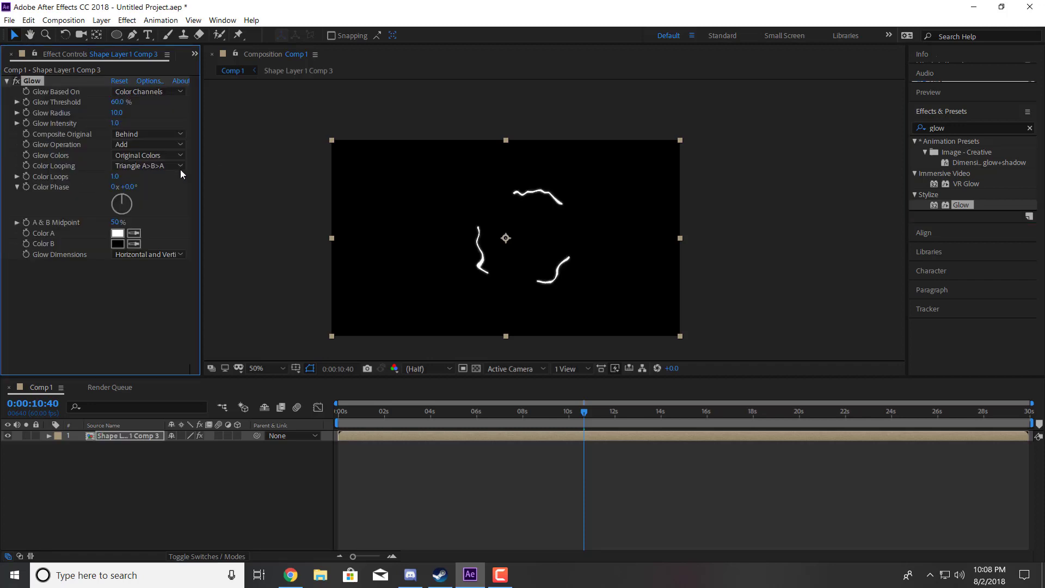
click(116, 113)
text(40)
key(Return)
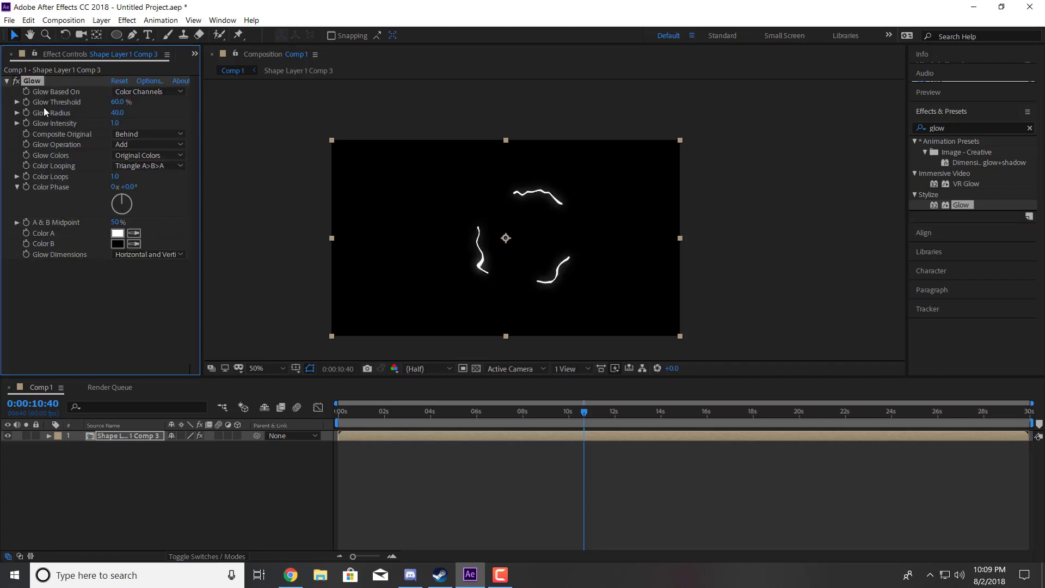
Add a second Glow effect to the pre-composed layer with a radius of 170 and a threshold of 10%
click(7, 82)
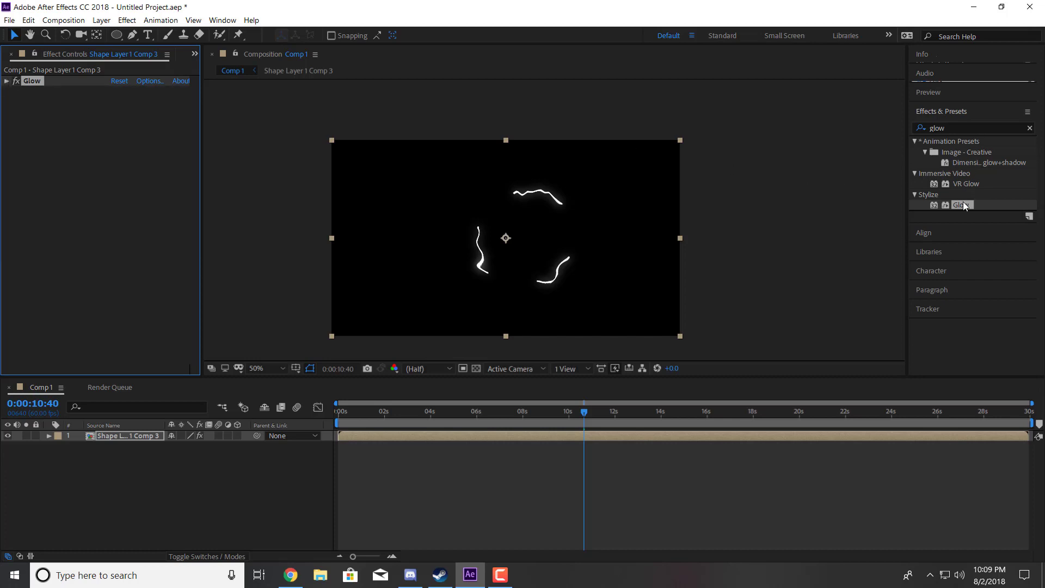
drag(964, 206, 145, 163)
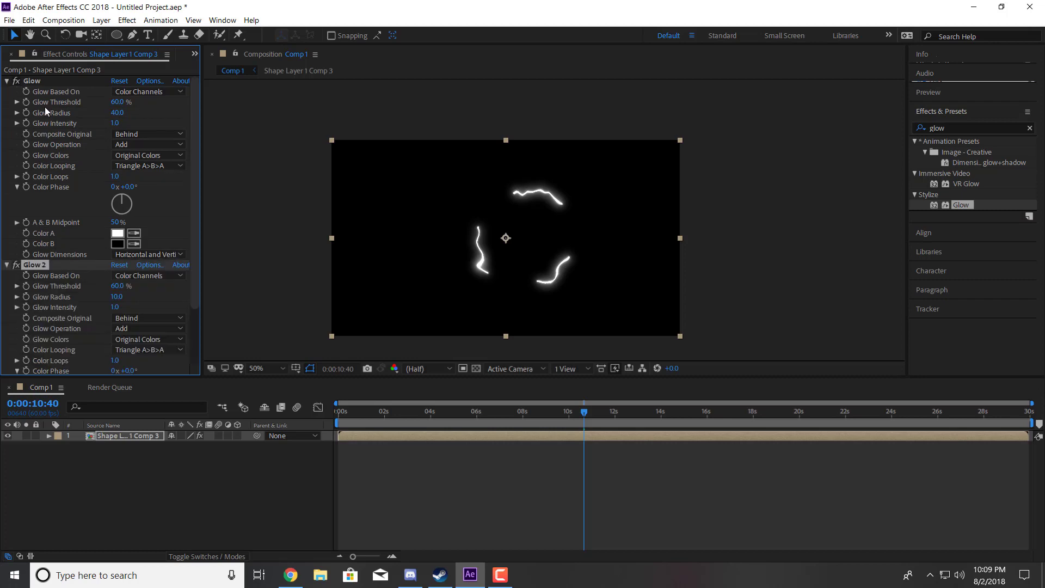
scroll(90, 283, down, 3)
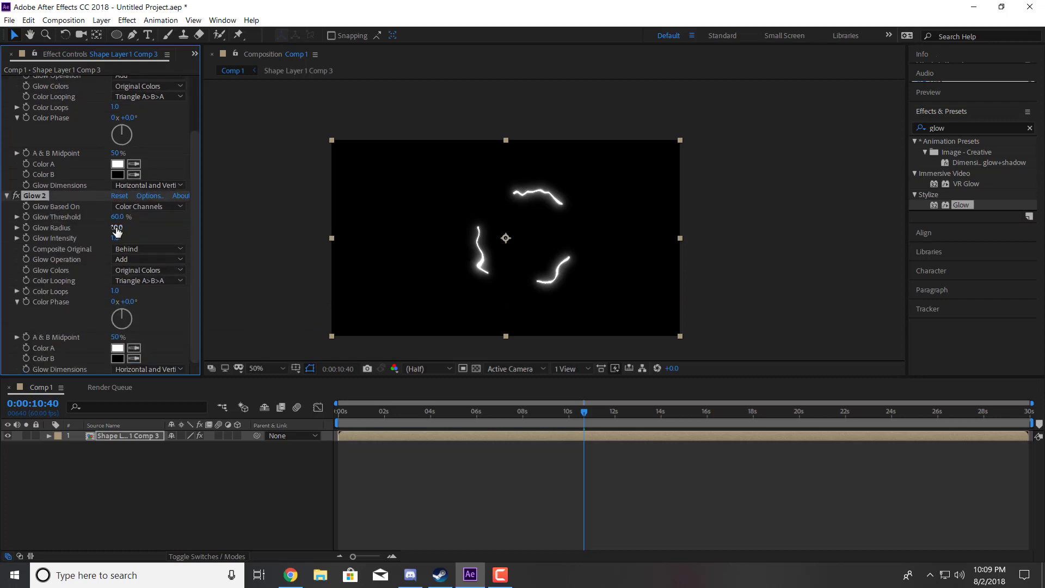
text(170)
key(Return)
drag(117, 217, 66, 218)
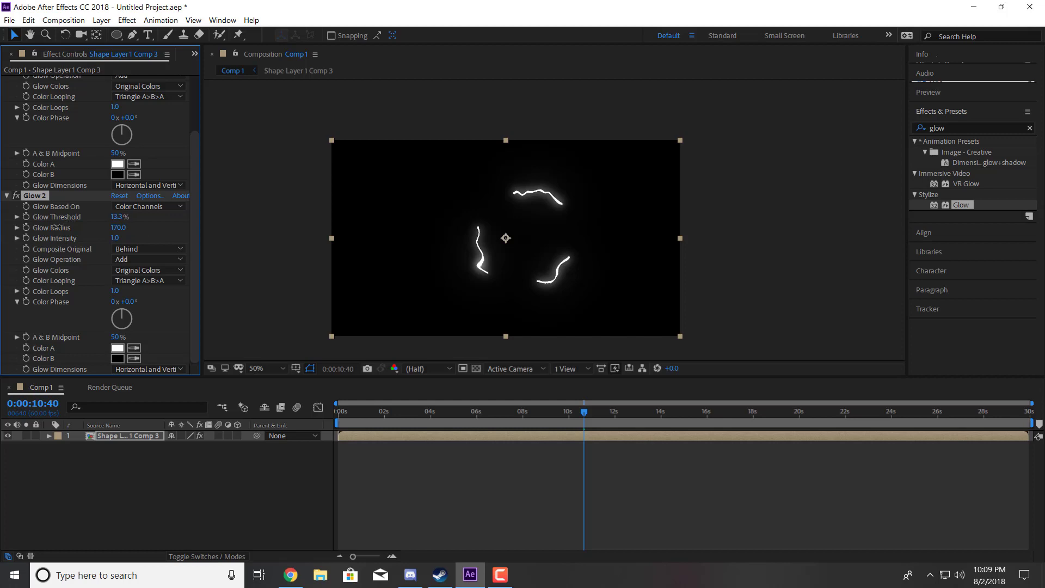
click(115, 217)
text(100)
key(Return)
Set Color A of the second Glow to a saturated blue and its glow colors to A & B Colors
click(117, 347)
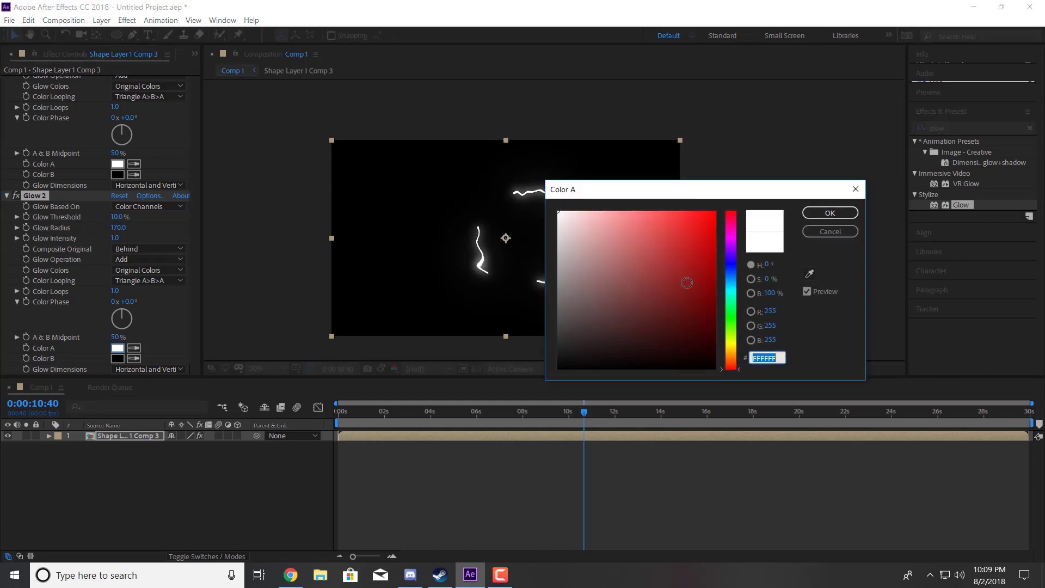
click(732, 282)
click(714, 213)
click(830, 212)
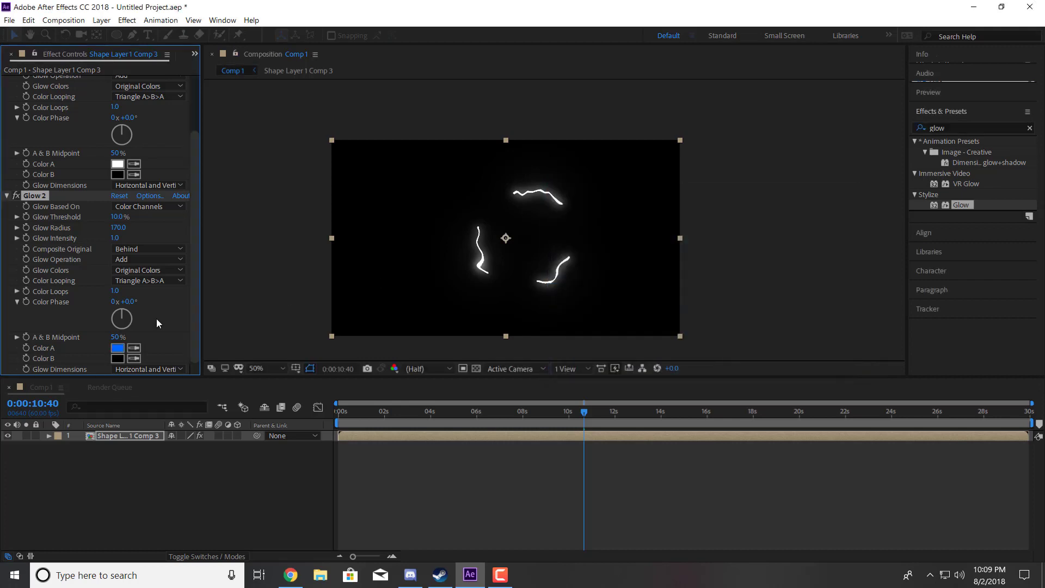
click(152, 272)
click(147, 292)
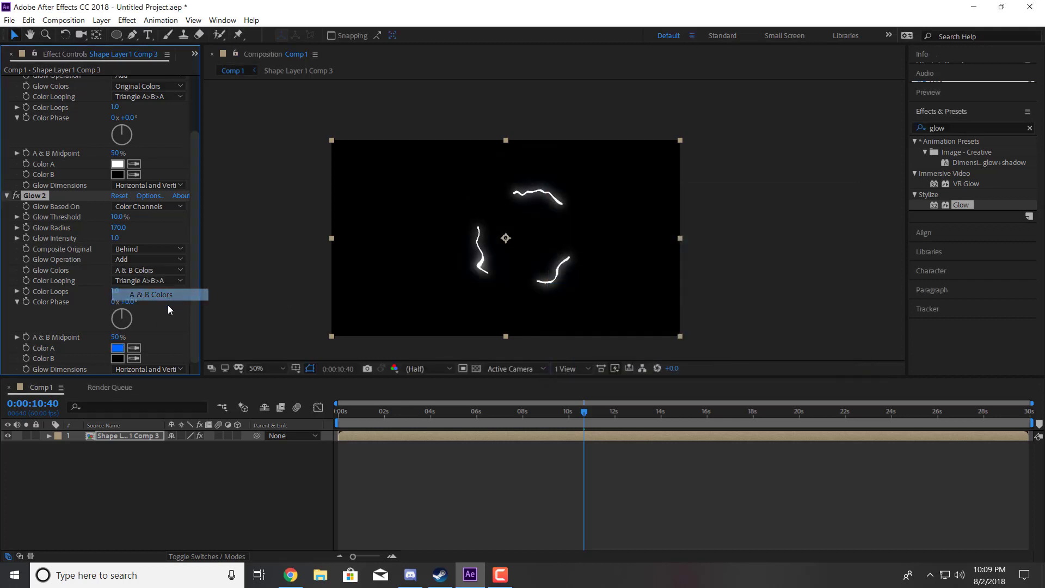
Set Color B of the second Glow to dark blue 000D3F
click(118, 359)
click(734, 270)
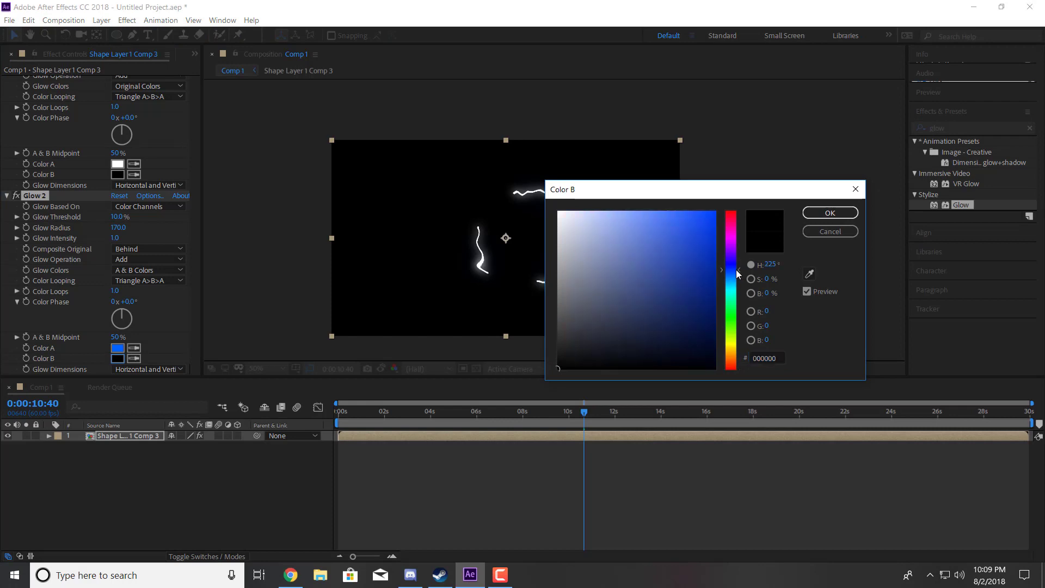
click(717, 320)
click(716, 329)
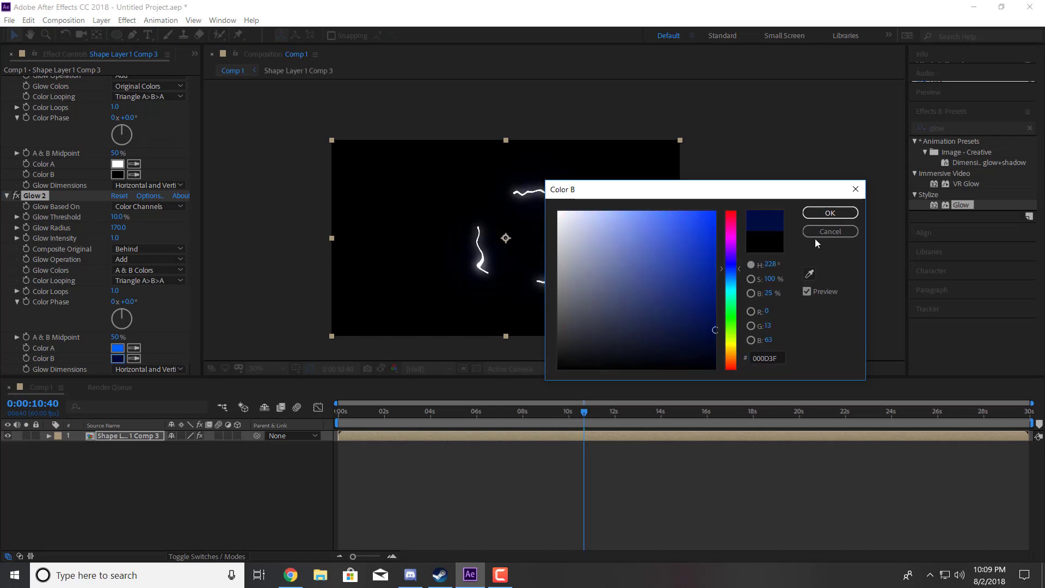
click(830, 213)
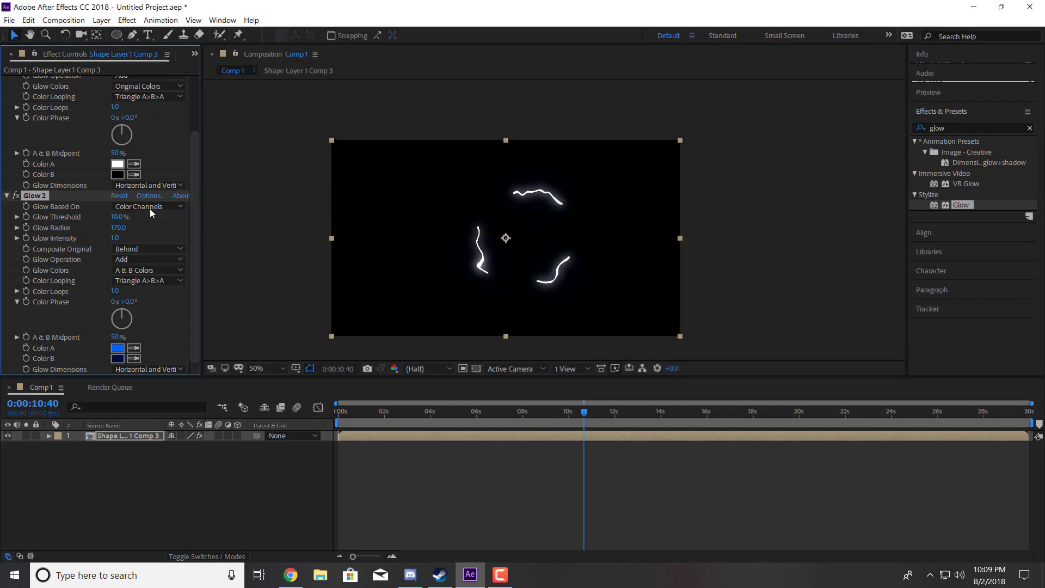
Lower the second Glow's threshold to 0% and keep its intensity at 1, then deselect the layer
mouse_move(195, 202)
mouse_down()
mouse_move(203, 115)
mouse_move(186, 208)
mouse_up()
drag(116, 216, 84, 219)
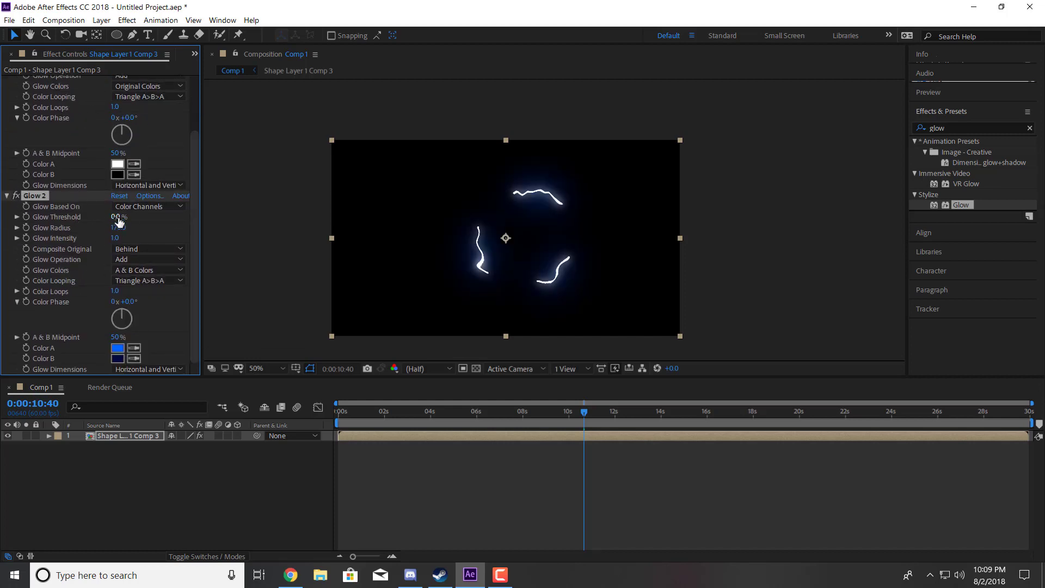
drag(116, 217, 136, 236)
click(130, 236)
text(1)
key(Return)
click(238, 479)
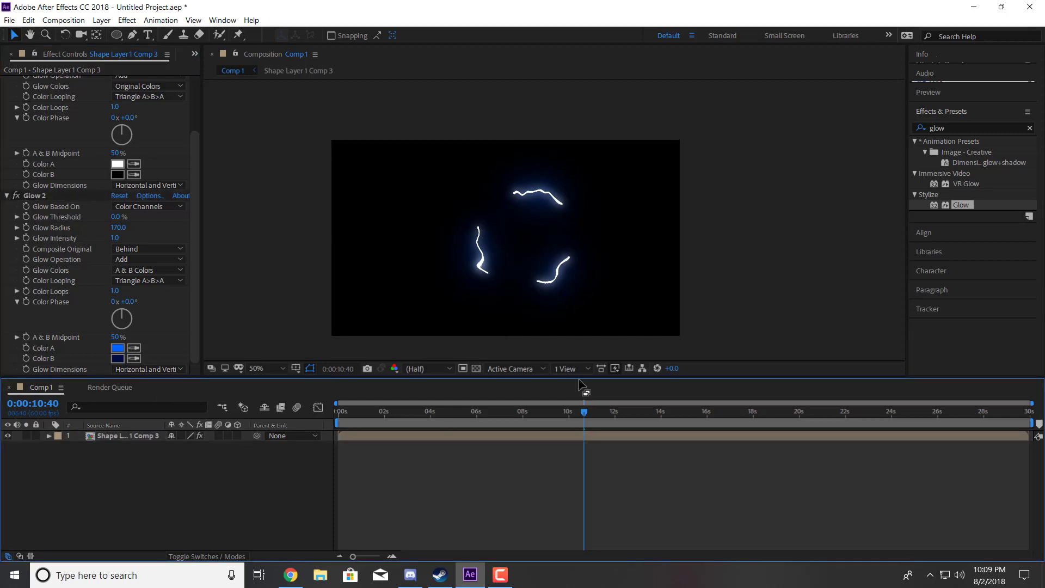
Go to 0:00:01:57 in Comp 1 and add that frame to the render queue as a still file
drag(586, 416, 383, 433)
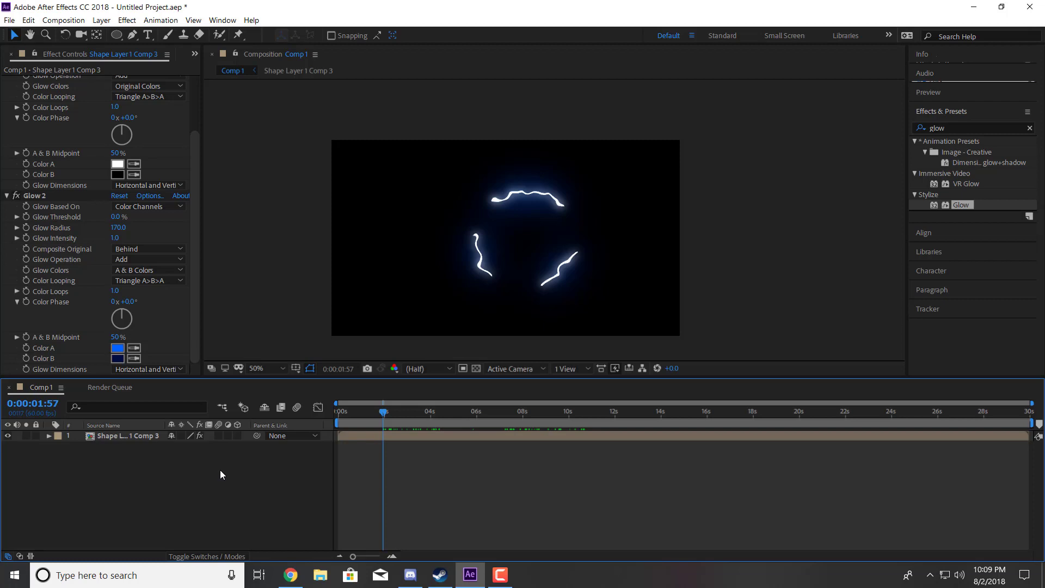
click(64, 22)
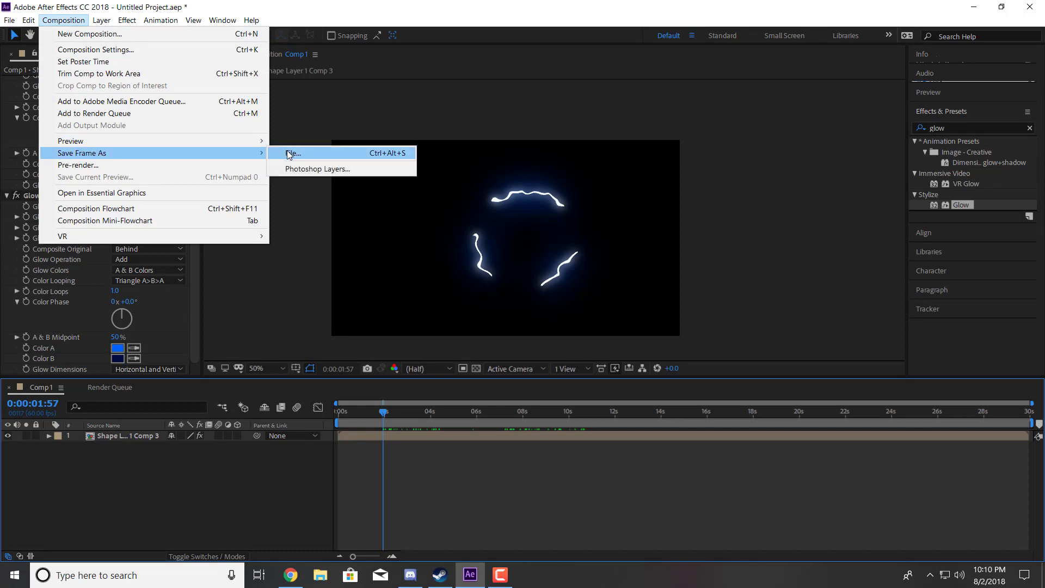
click(293, 154)
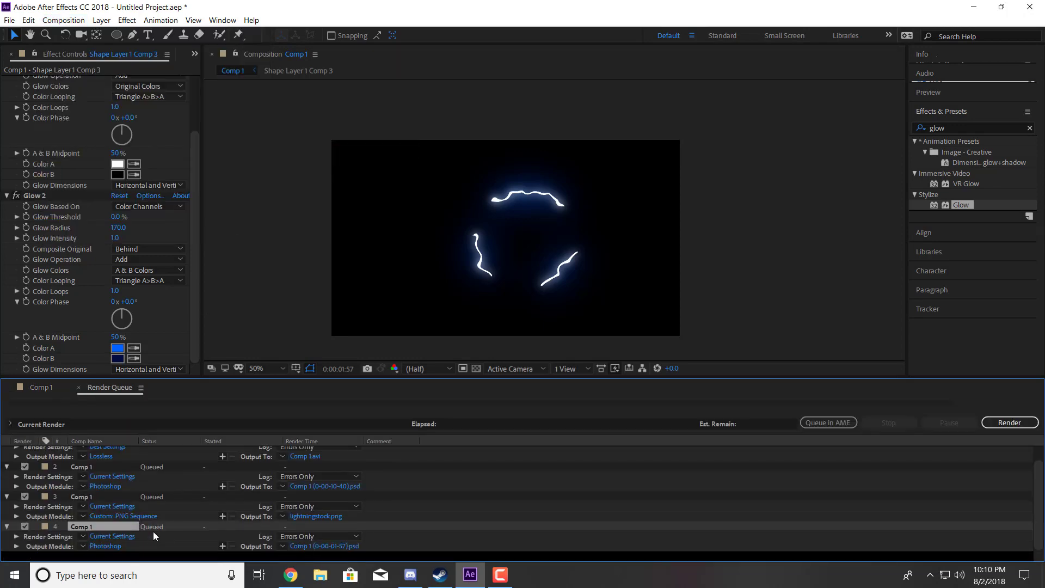
Set the newly queued frame's output module to PNG Sequence format with RGB + Alpha channels
click(120, 551)
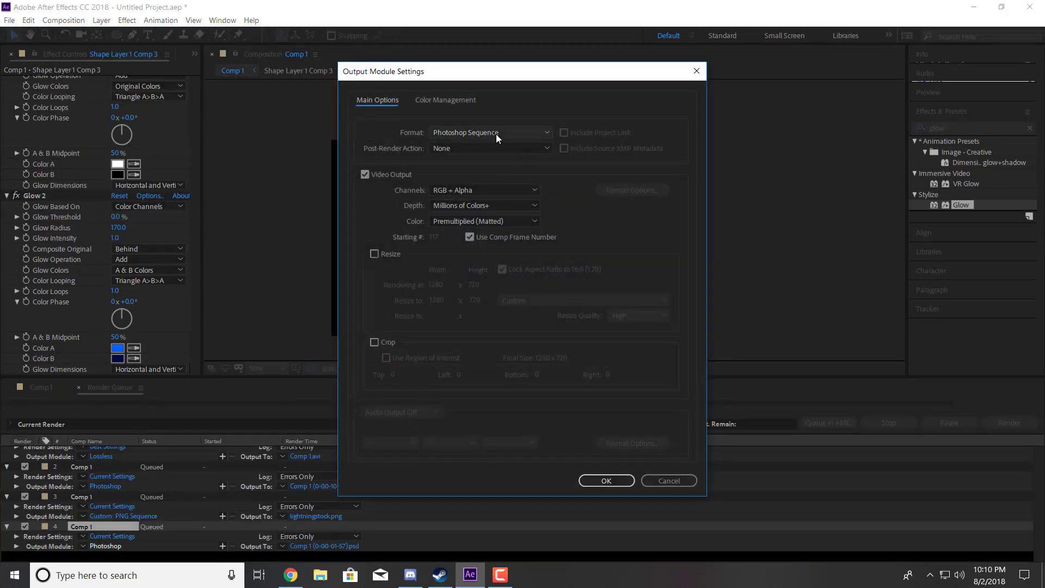
click(496, 134)
click(492, 242)
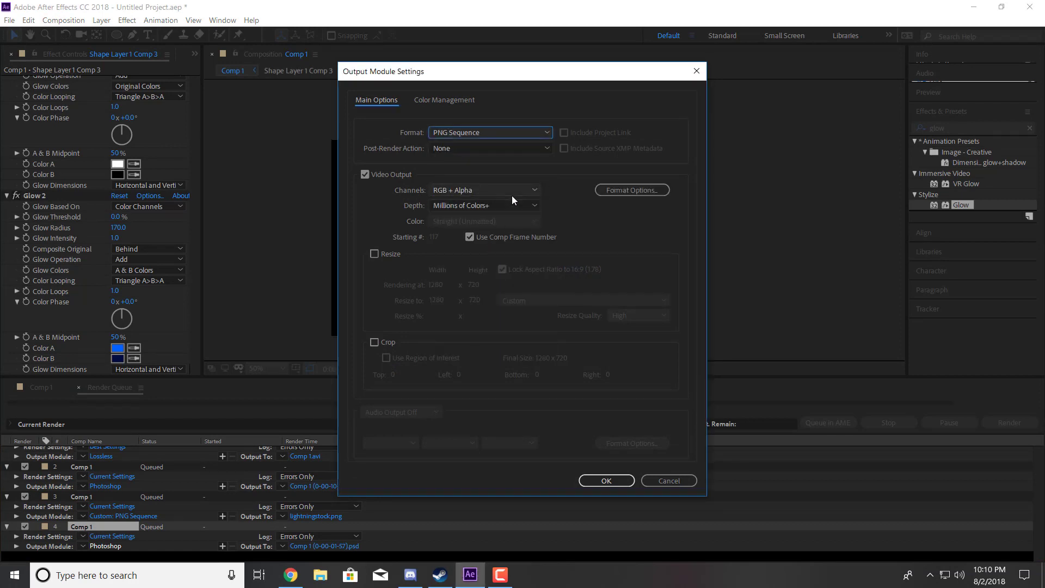
click(511, 191)
click(461, 230)
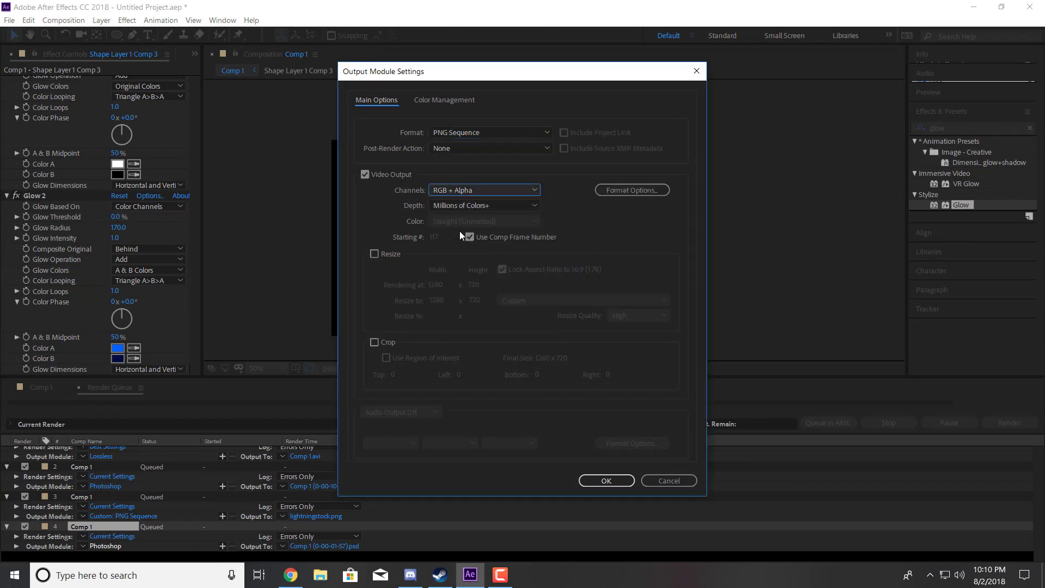
click(607, 480)
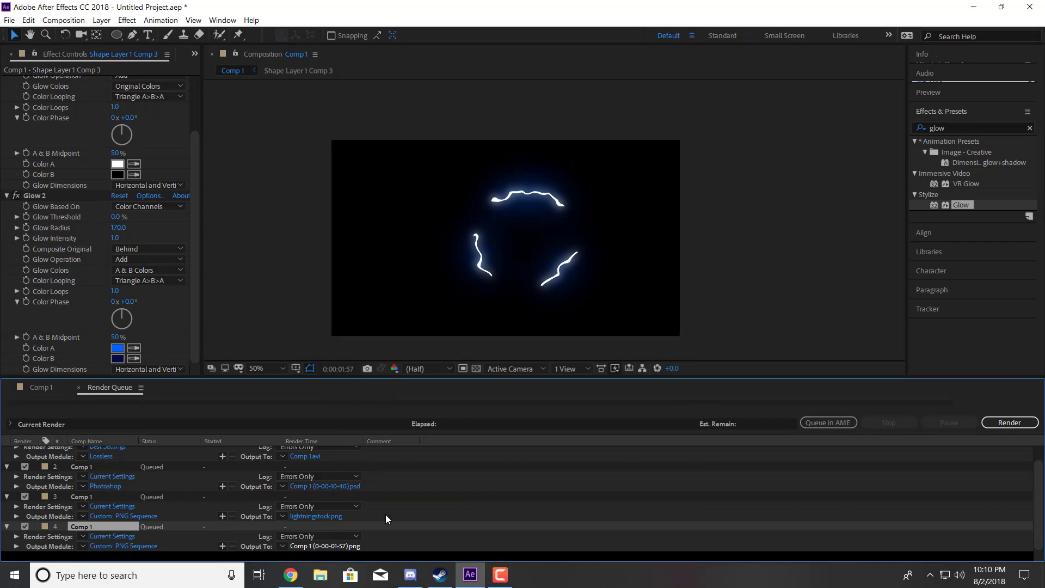
Name the queued frame's output file explosivelightning and save it to the Pictures folder
click(325, 546)
text(explos)
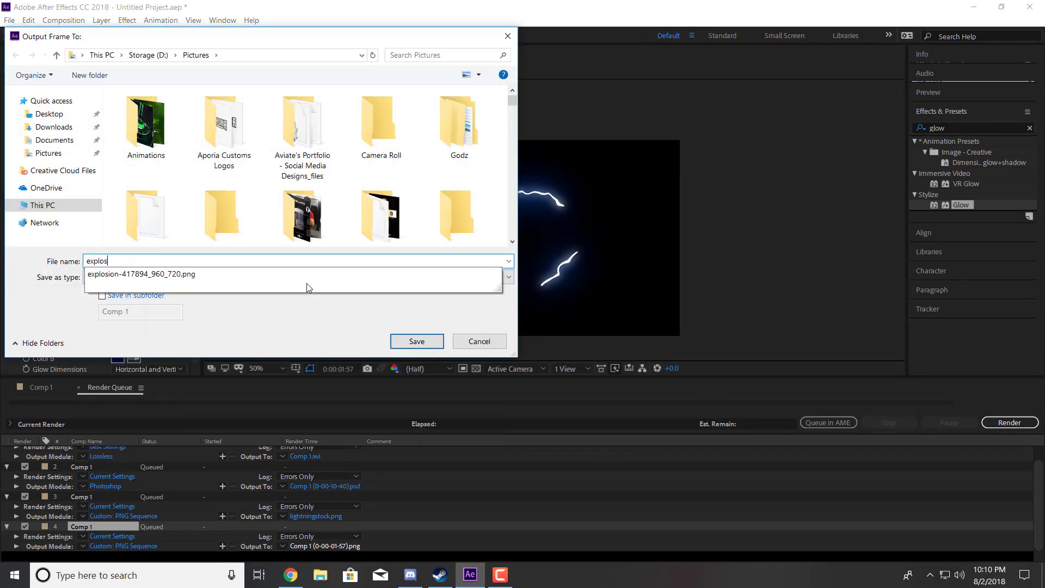
text(ivelightn)
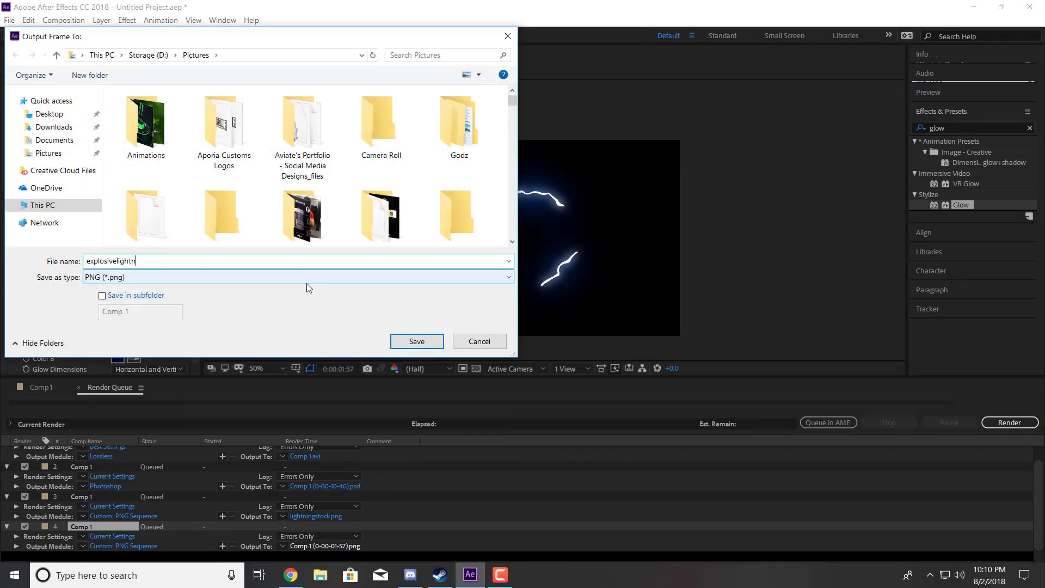
text(ing)
click(407, 341)
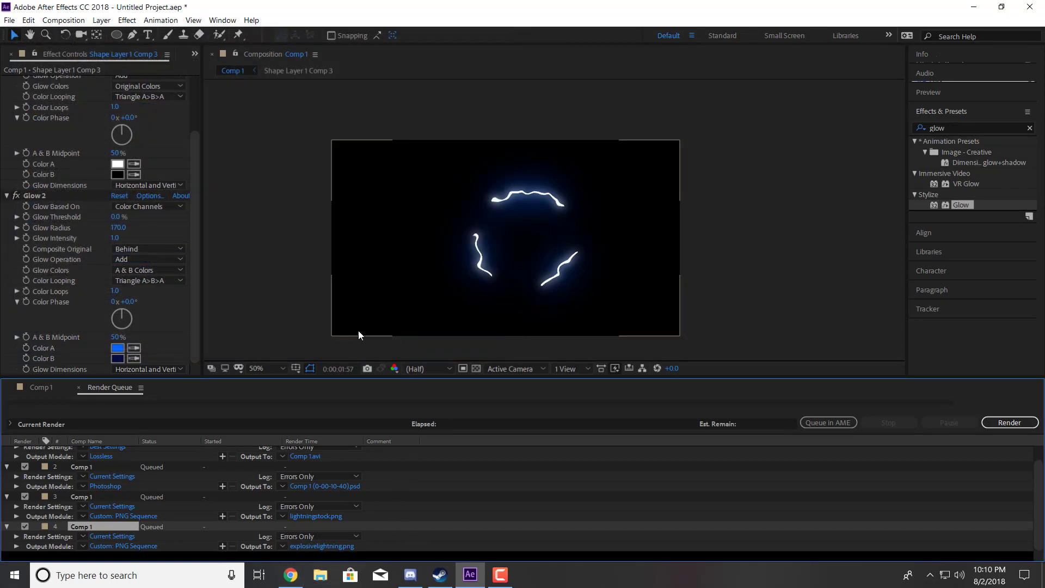
Return to the Comp 1 timeline and clear the effects search
click(42, 389)
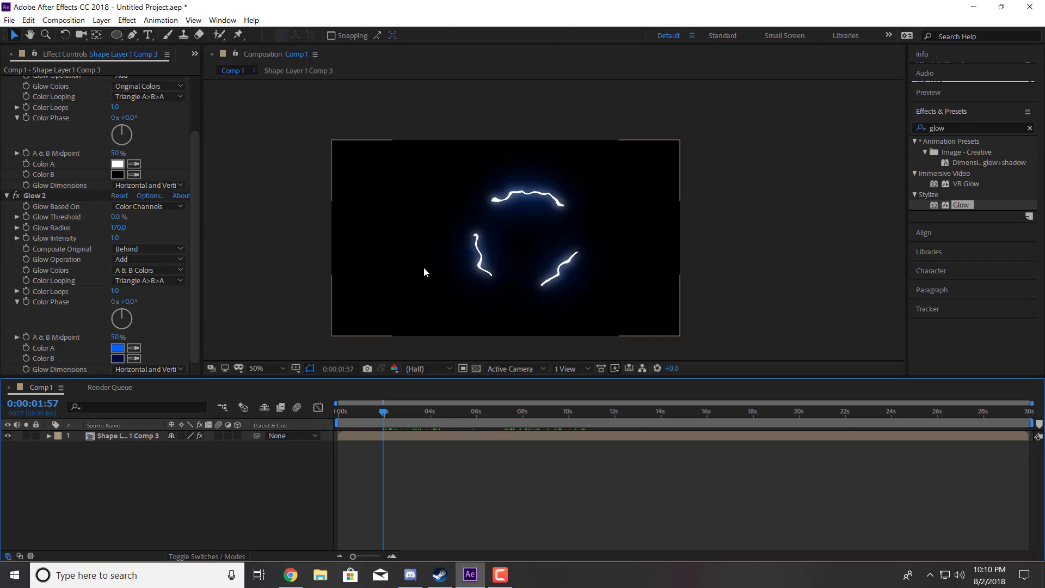
click(213, 505)
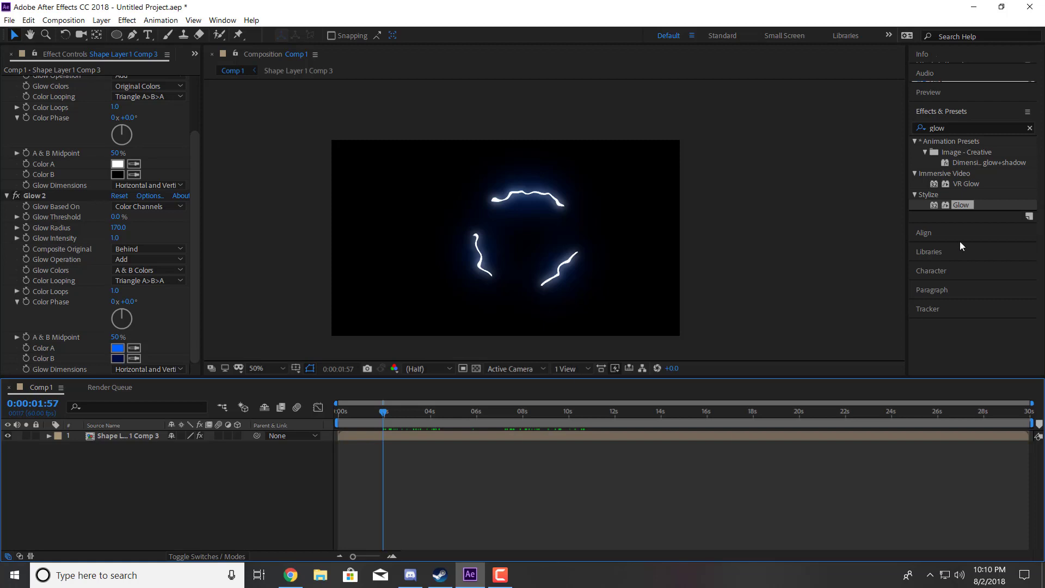
click(1030, 128)
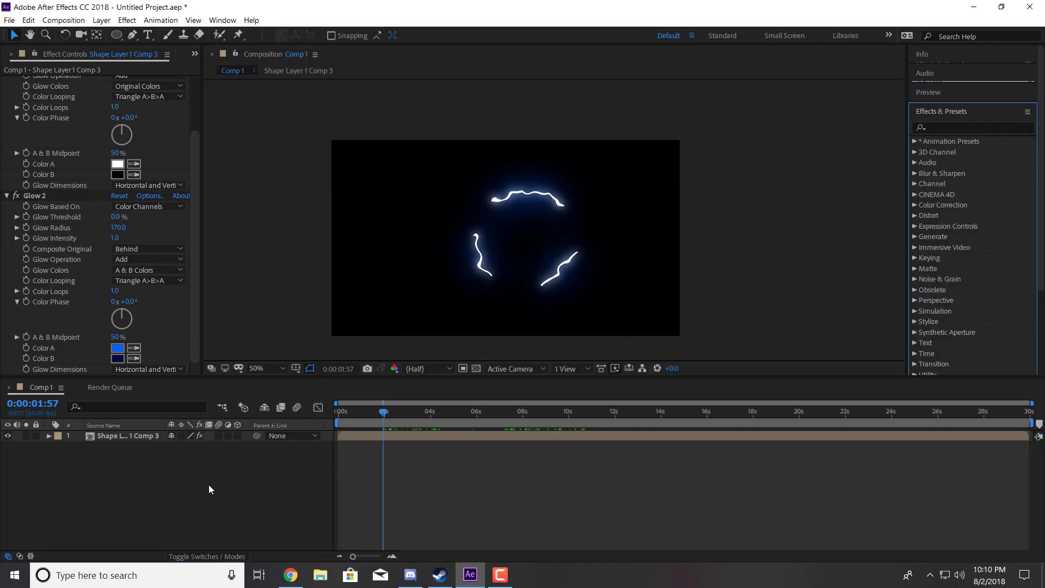